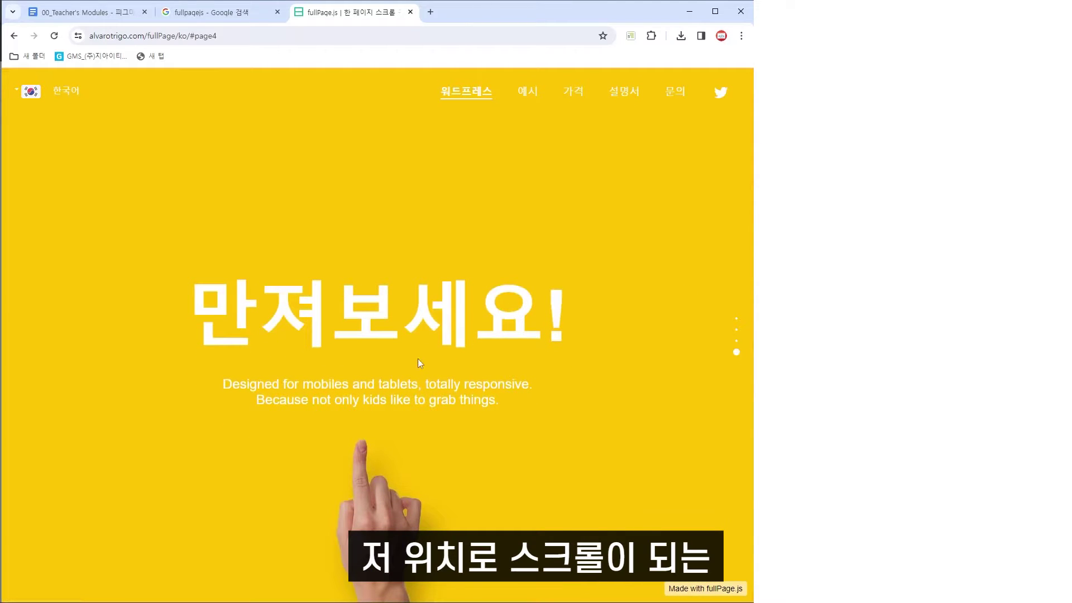
Use the fullPage.js pager dots to jump to section 2, then back to the red intro section.
{"action": "left_click", "coordinate": [738, 332]}
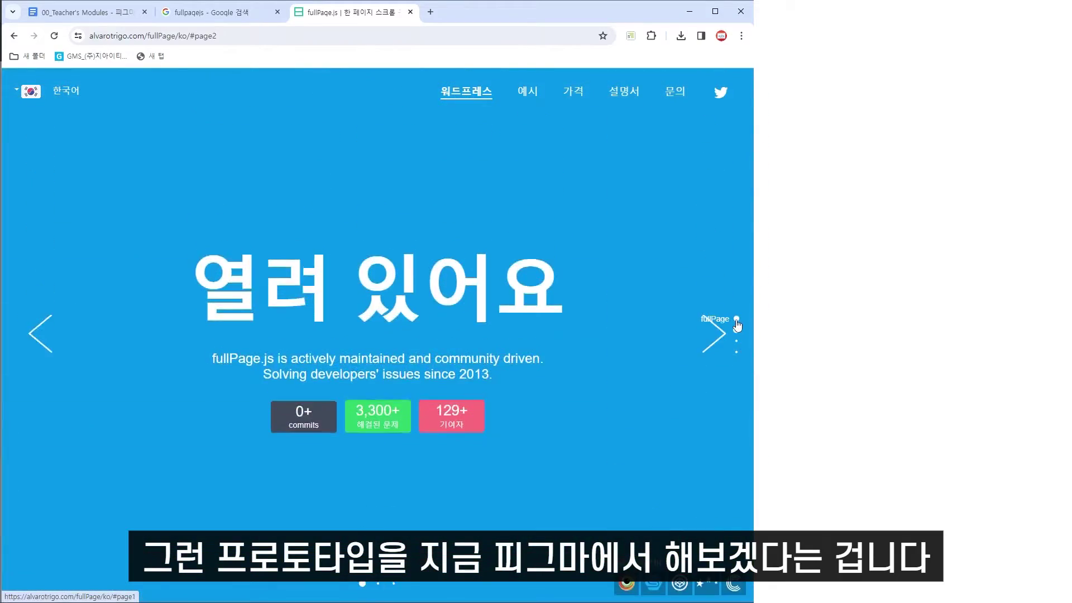
{"action": "left_click", "coordinate": [736, 320]}
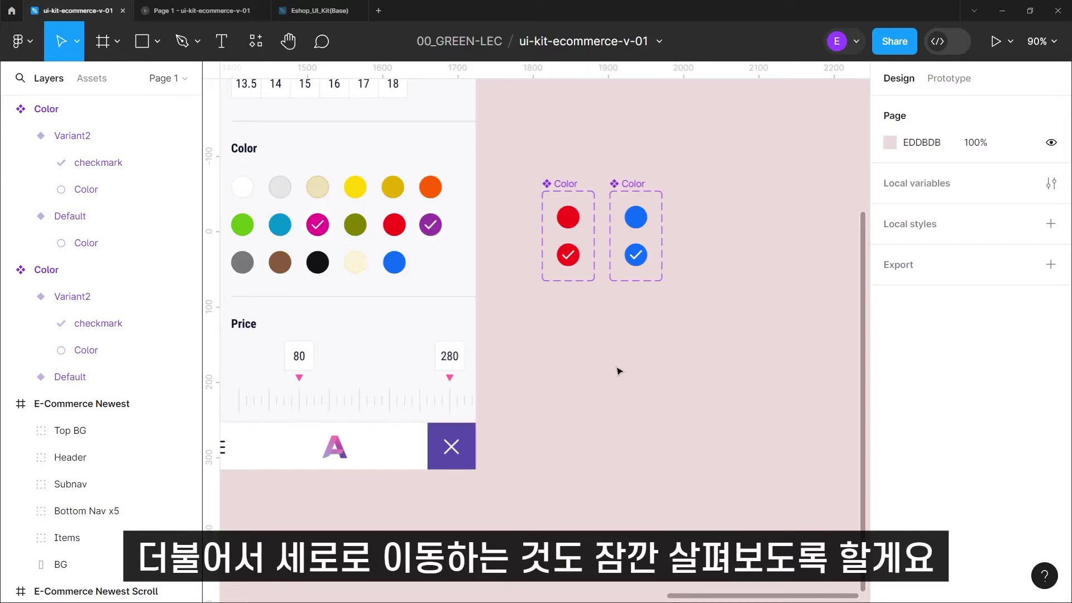
Zoom out to about 17% and pan to the empty canvas right of the E-Commerce frames.
{"action": "scroll", "coordinate": [615, 363], "scroll_direction": "down", "scroll_amount": 5}
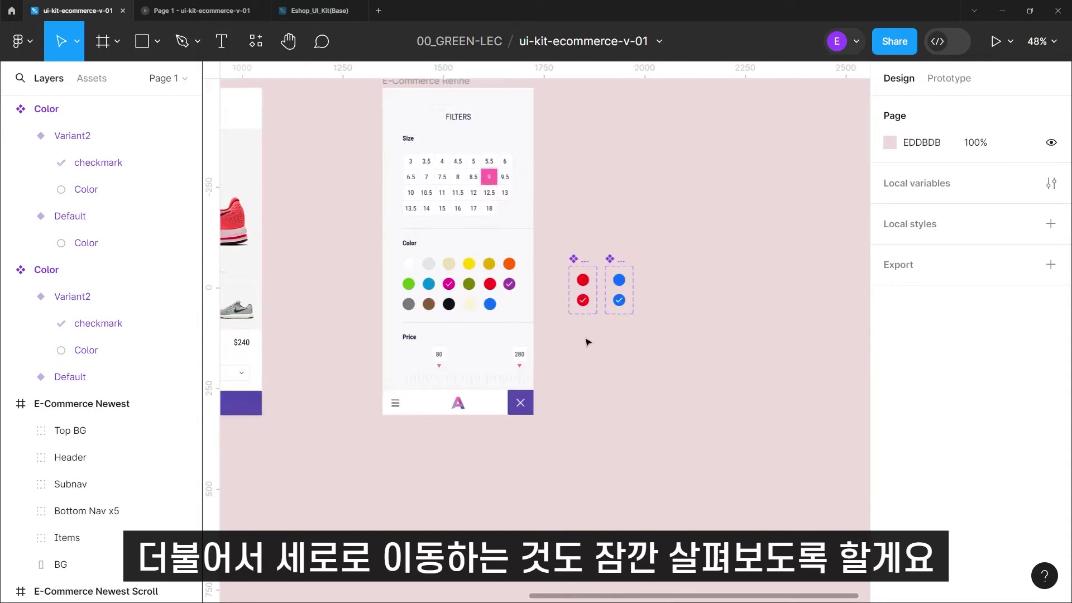
{"action": "scroll", "coordinate": [676, 309], "scroll_direction": "down", "scroll_amount": 5}
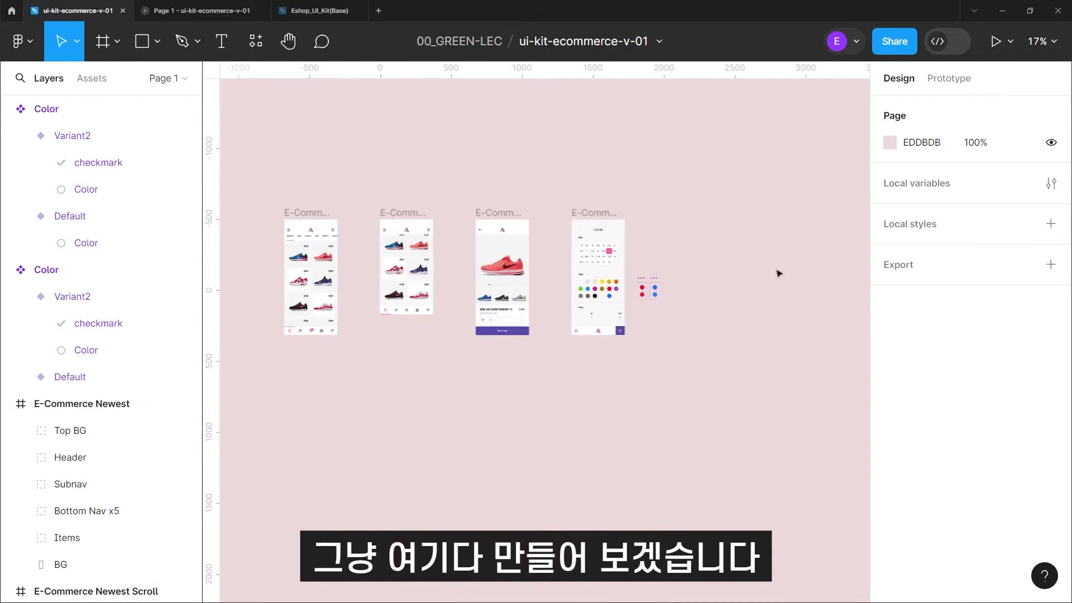
{"action": "left_click_drag", "start_coordinate": [706, 283], "coordinate": [601, 267]}
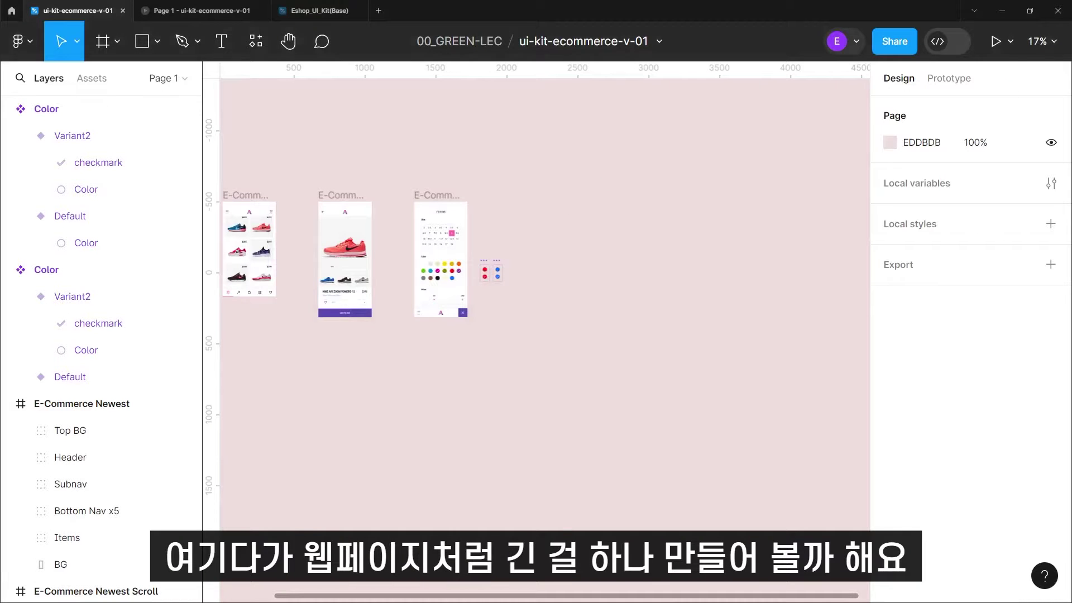
{"action": "left_click_drag", "start_coordinate": [517, 187], "coordinate": [705, 492]}
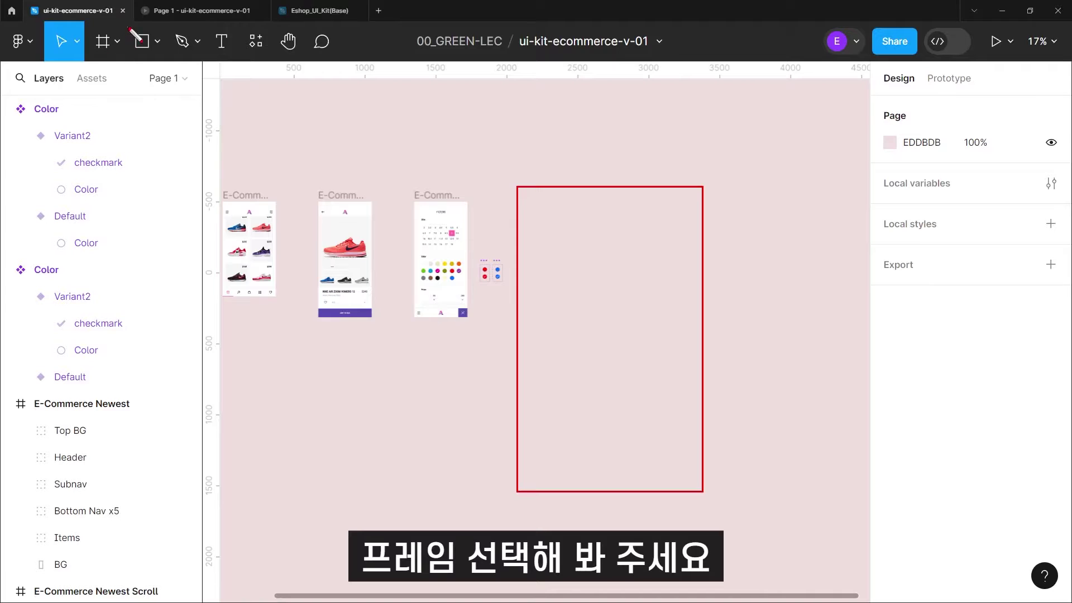
Add a Desktop 1440×1024 frame beside the E-Commerce frames and stretch it to 2696 tall.
{"action": "left_click", "coordinate": [102, 40]}
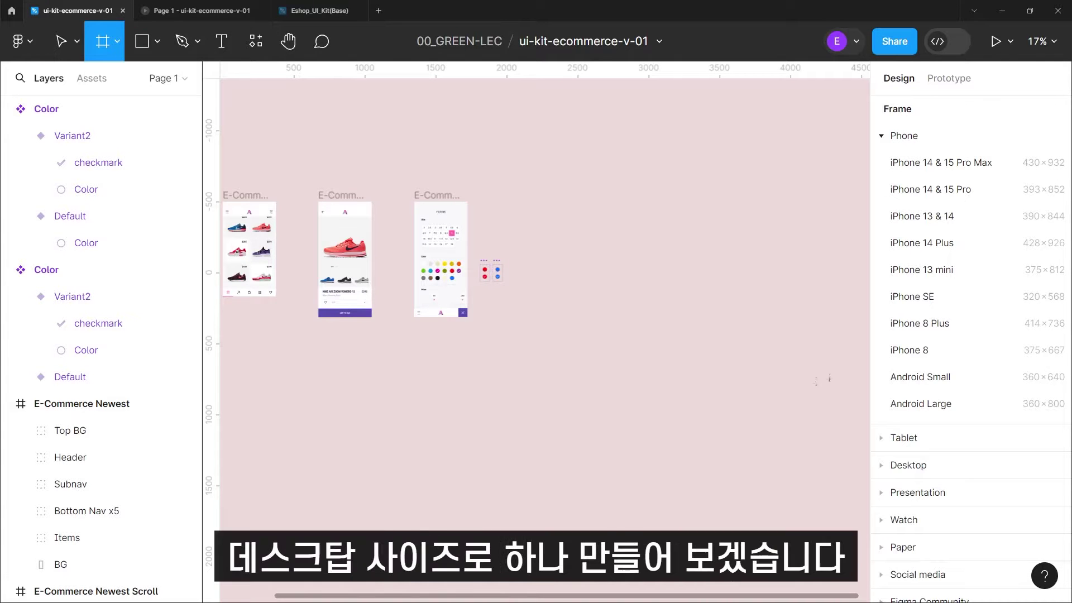
{"action": "left_click", "coordinate": [919, 466]}
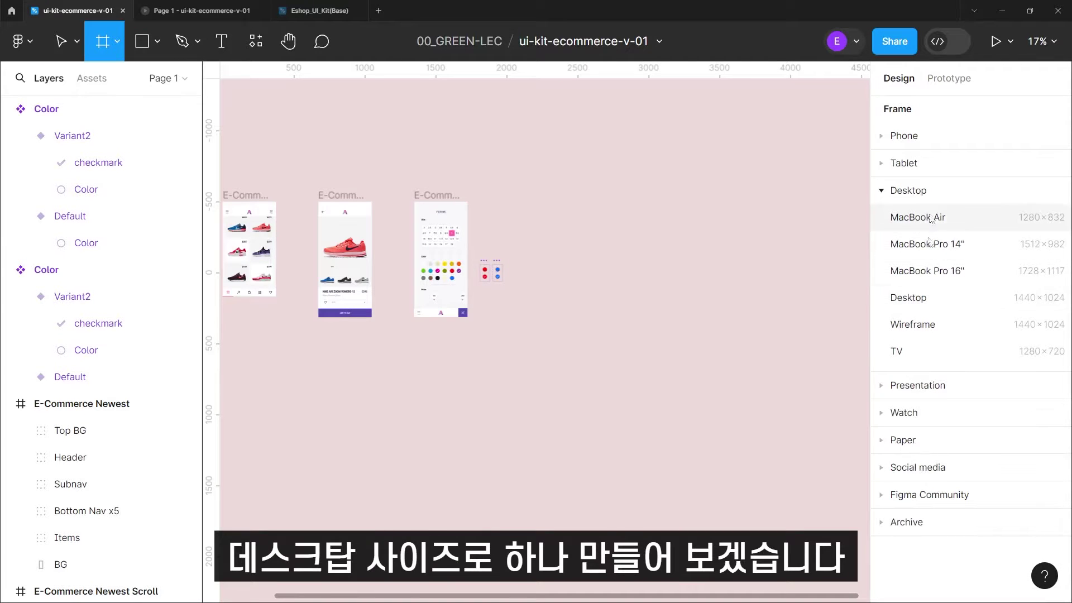
{"action": "left_click", "coordinate": [920, 302]}
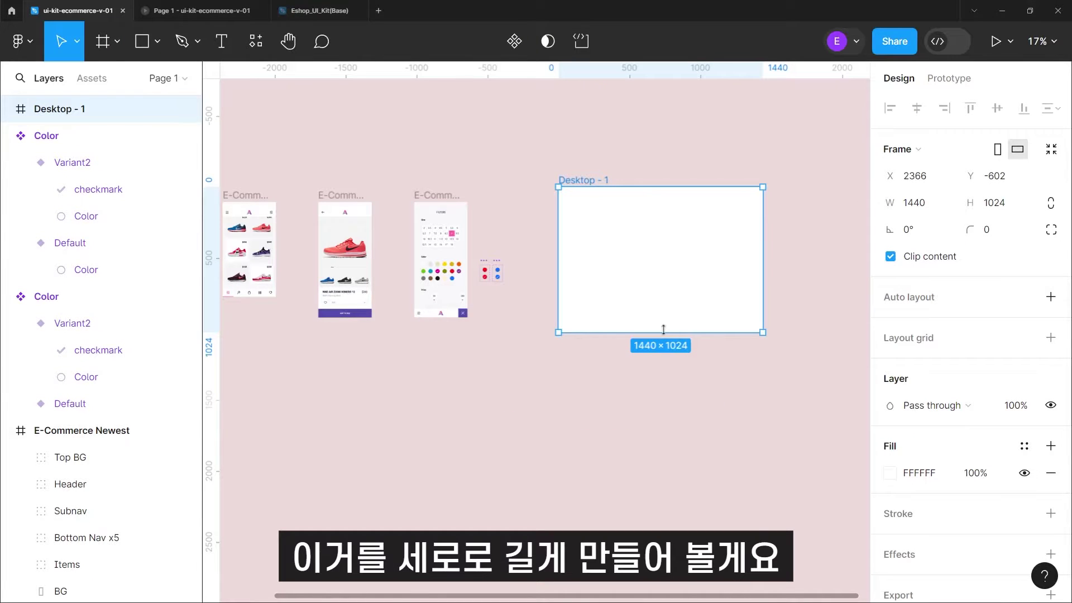
{"action": "left_click_drag", "start_coordinate": [666, 333], "coordinate": [666, 572]}
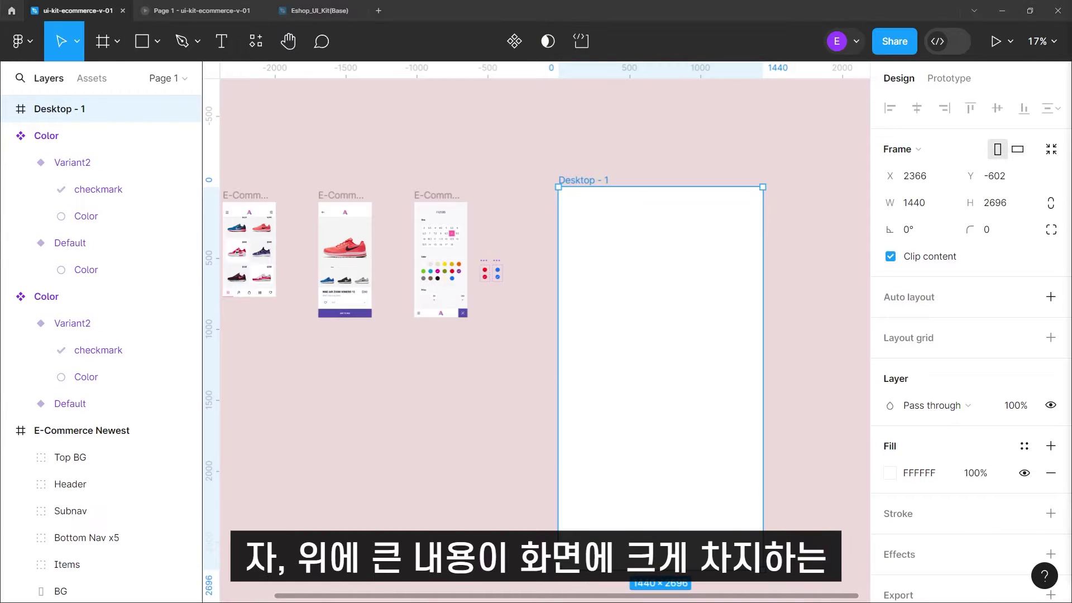
{"action": "left_click_drag", "start_coordinate": [564, 188], "coordinate": [754, 294]}
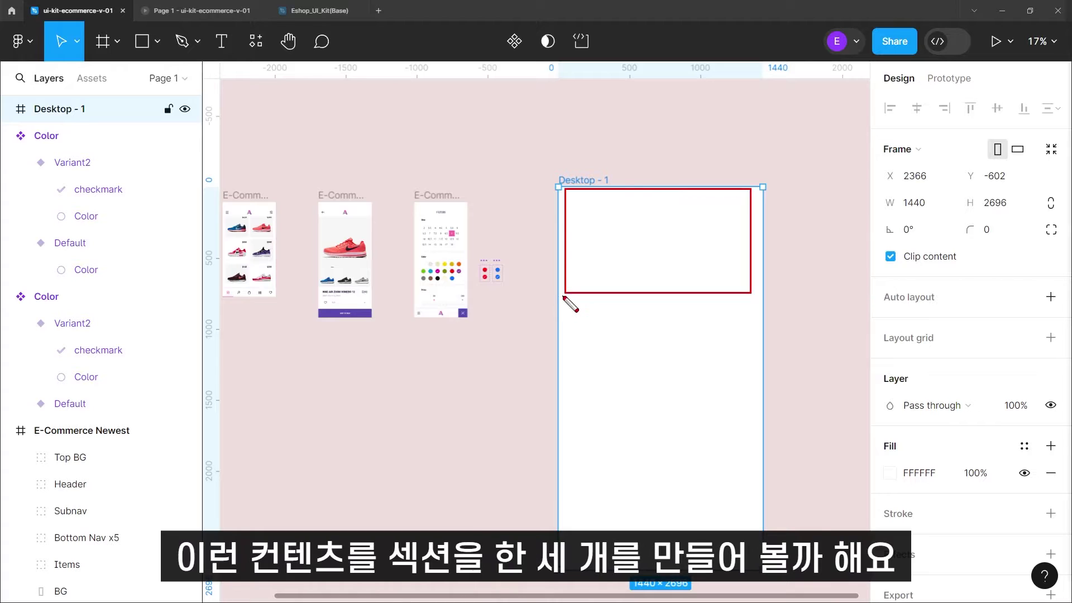
{"action": "left_click_drag", "start_coordinate": [563, 296], "coordinate": [746, 389]}
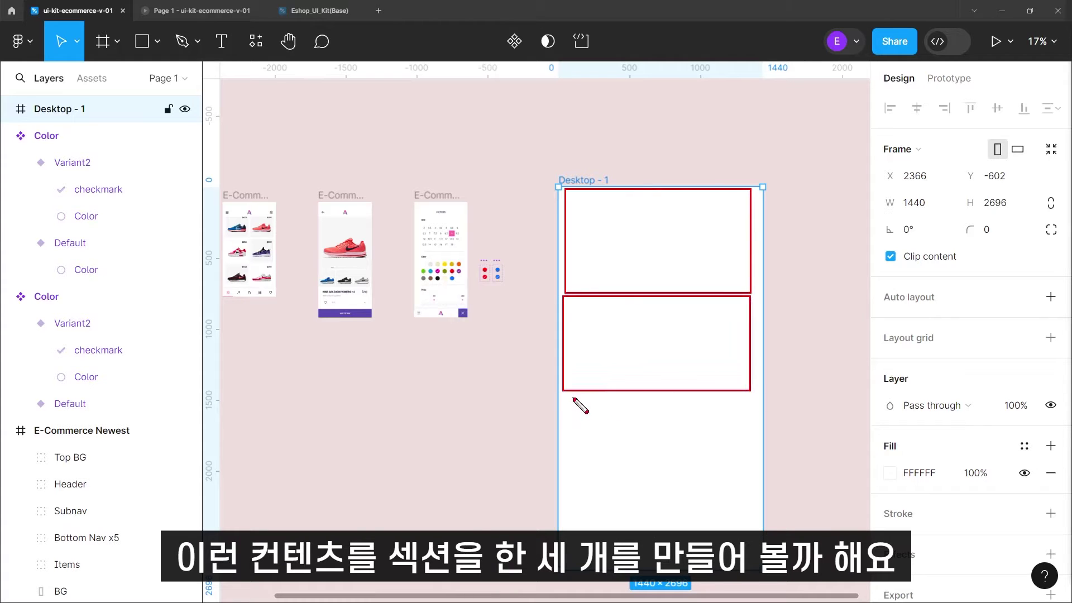
{"action": "left_click_drag", "start_coordinate": [567, 398], "coordinate": [754, 495]}
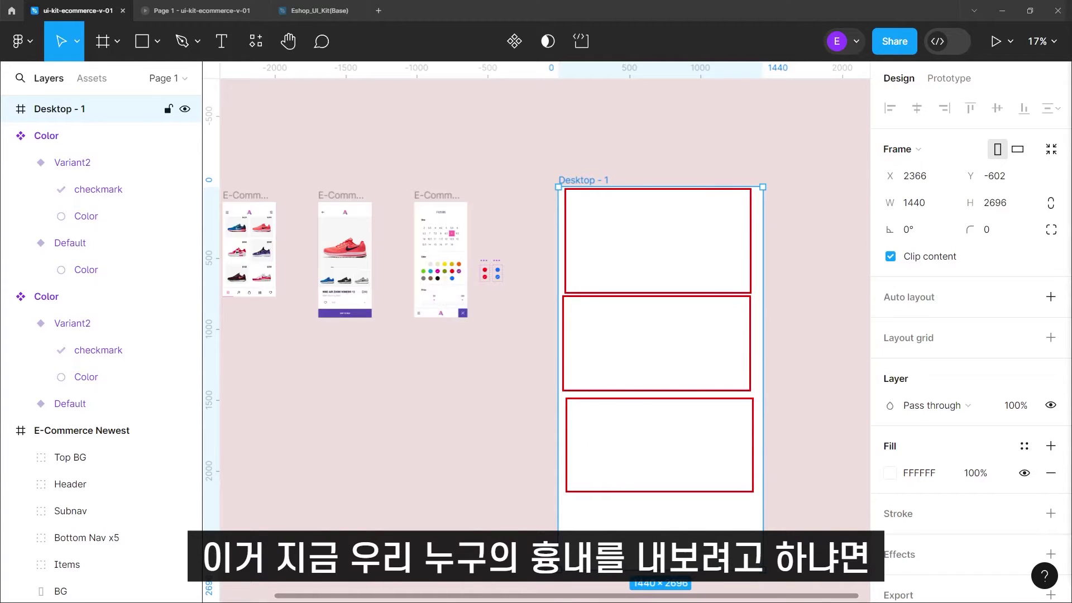
{"action": "key", "text": "Escape"}
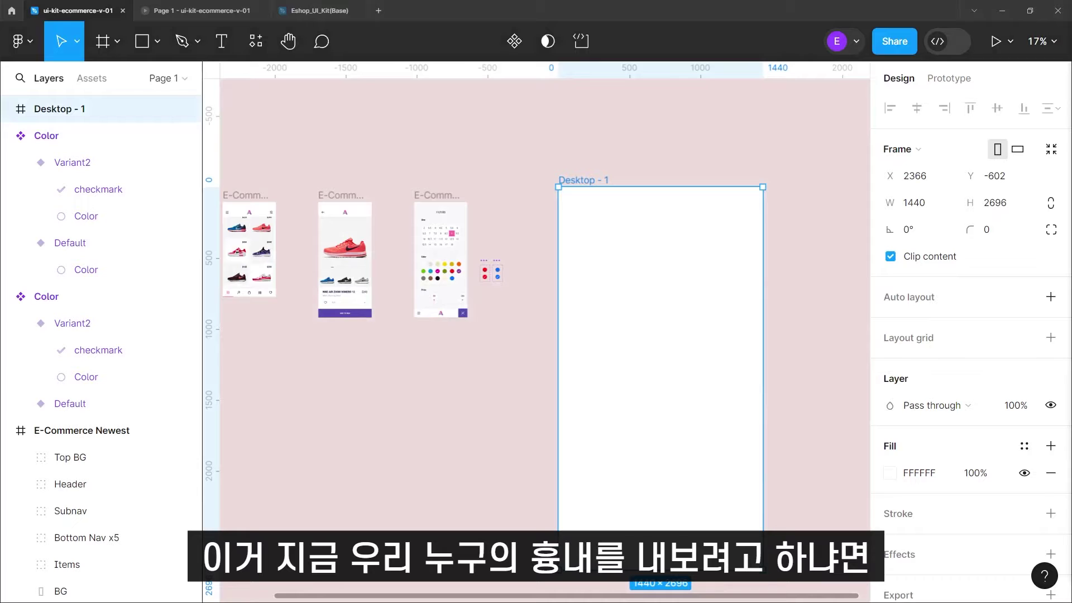
Run a Chrome web search for 'fullpagejs'.
{"action": "key", "text": "alt+Tab"}
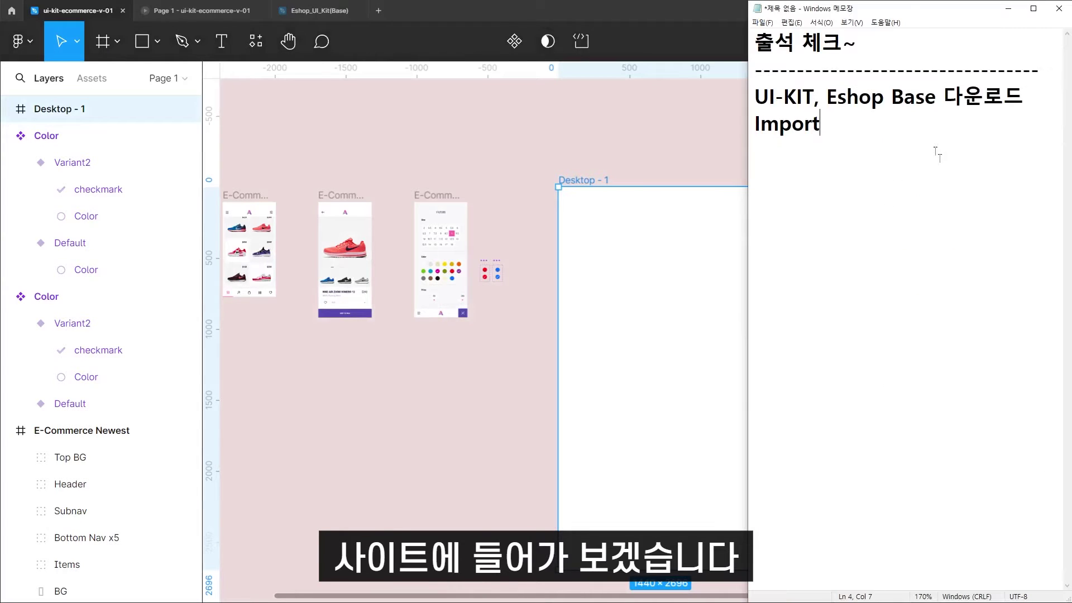
{"action": "type", "text": "fullpagejs"}
{"action": "key", "text": "shift+Home"}
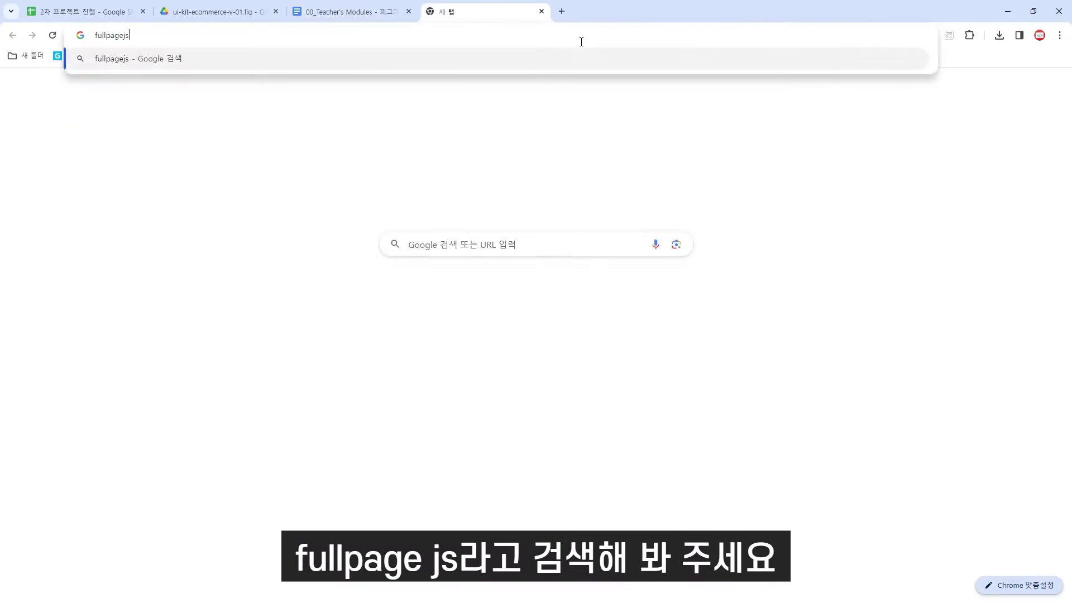
{"action": "key", "text": "Return"}
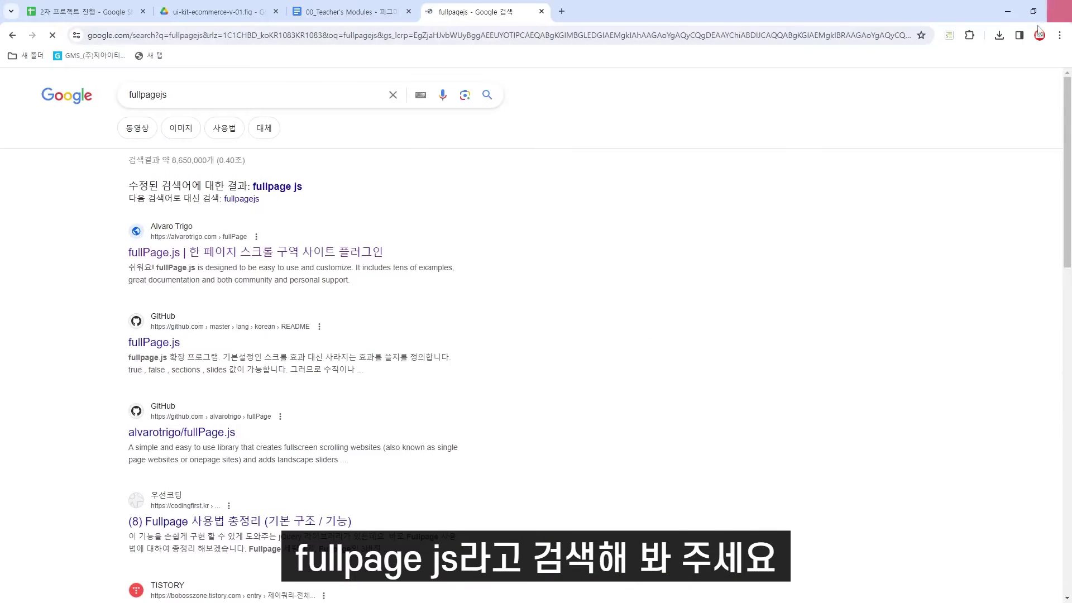
Shrink the browser window and open the alvarotrigo.com fullPage.js result.
{"action": "left_click", "coordinate": [1034, 11]}
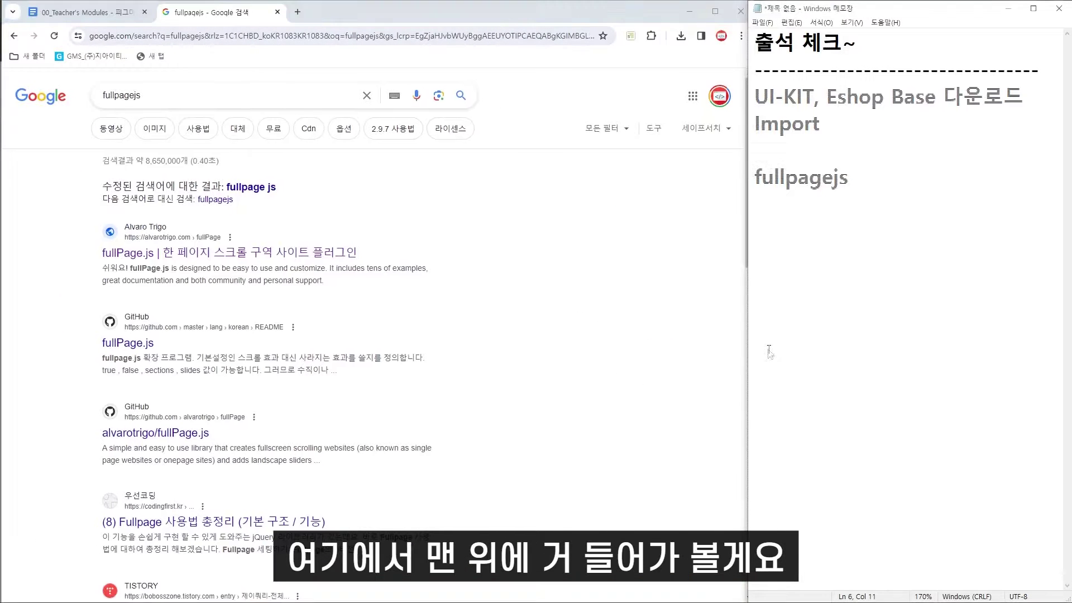
{"action": "left_click_drag", "start_coordinate": [70, 198], "coordinate": [400, 322]}
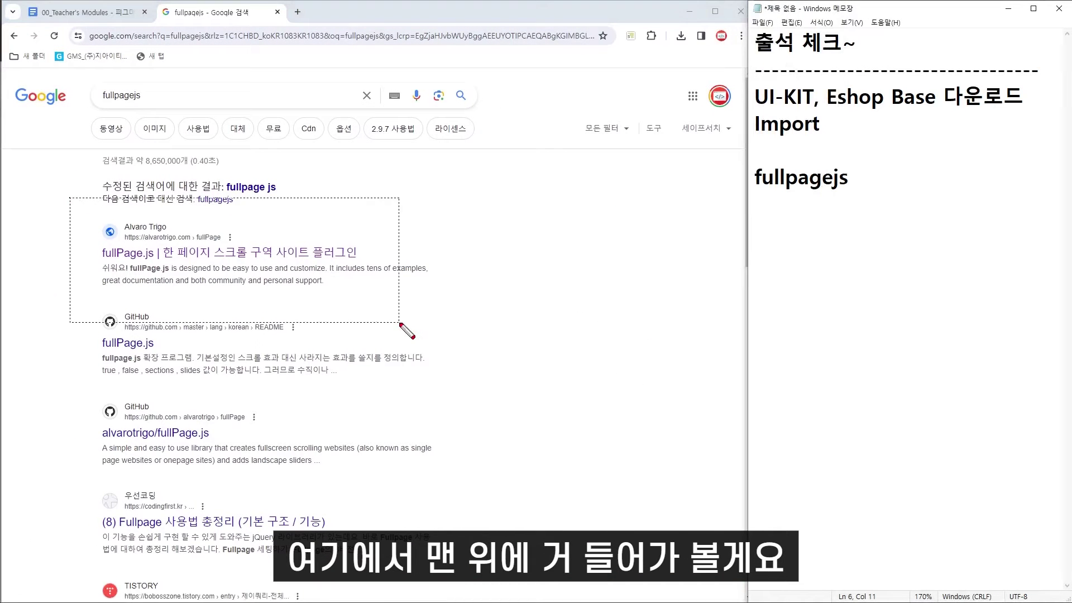
{"action": "left_click", "coordinate": [358, 252]}
{"action": "scroll", "coordinate": [593, 391], "scroll_direction": "down", "scroll_amount": 1}
Scroll up and down the fullPage.js site to watch its section-snapping animation.
{"action": "scroll", "coordinate": [593, 393], "scroll_direction": "down", "scroll_amount": 1}
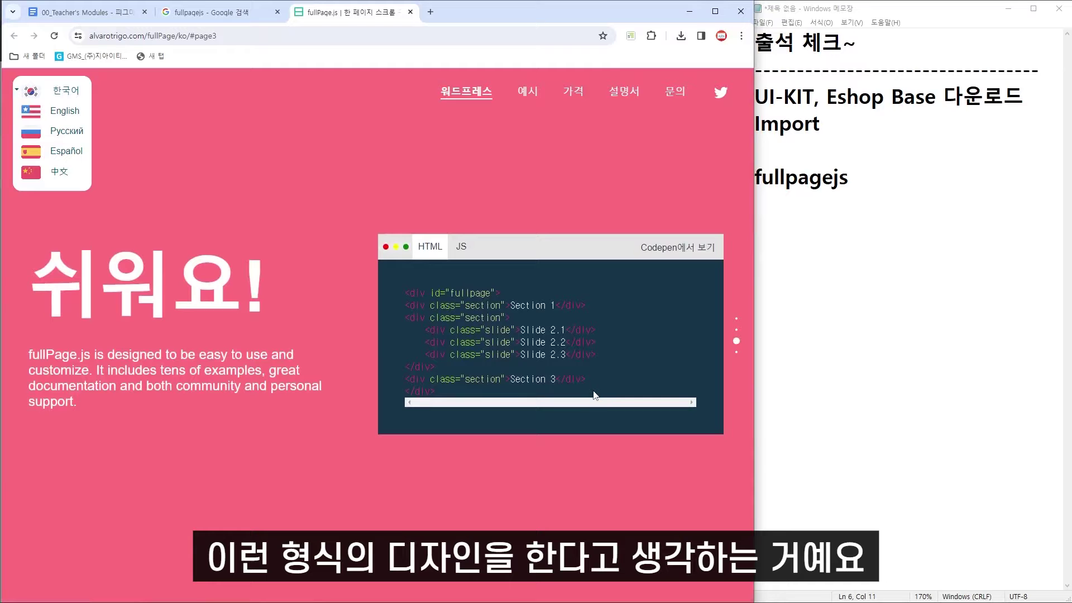
{"action": "scroll", "coordinate": [595, 394], "scroll_direction": "up", "scroll_amount": 2}
{"action": "scroll", "coordinate": [595, 395], "scroll_direction": "down", "scroll_amount": 1}
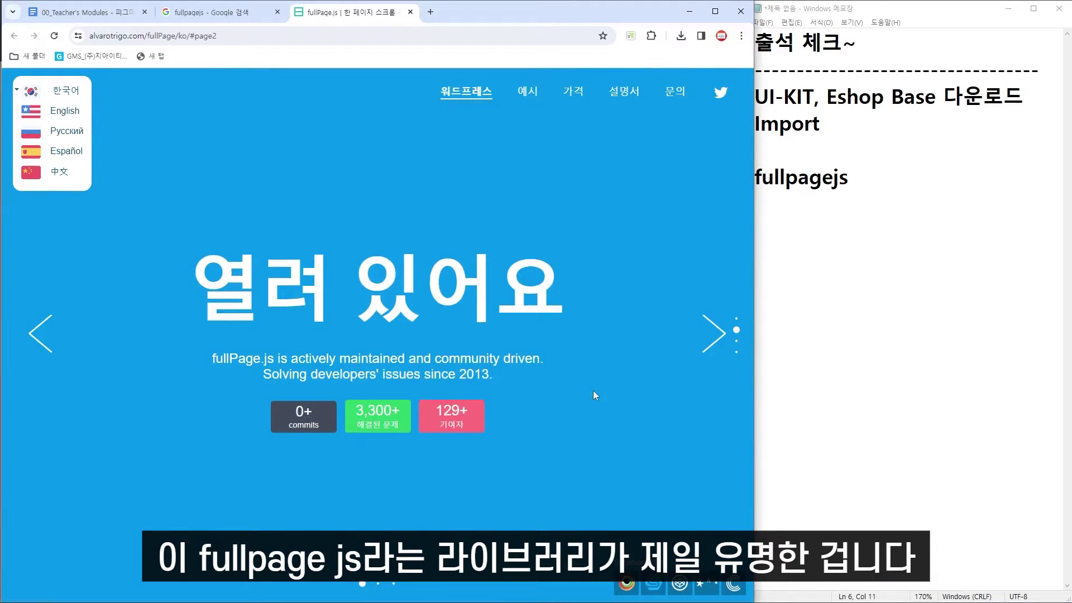
{"action": "left_click_drag", "start_coordinate": [721, 303], "coordinate": [752, 371]}
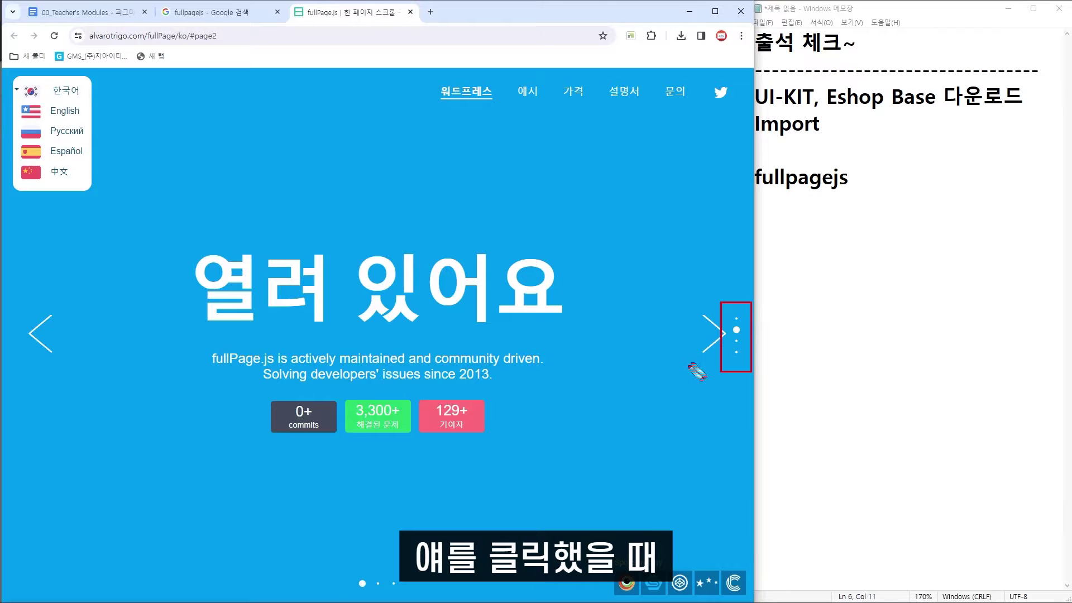
Jump through sections 1, 3, 4 and 3 with the pager dots, ending on section 1.
{"action": "left_click", "coordinate": [737, 320]}
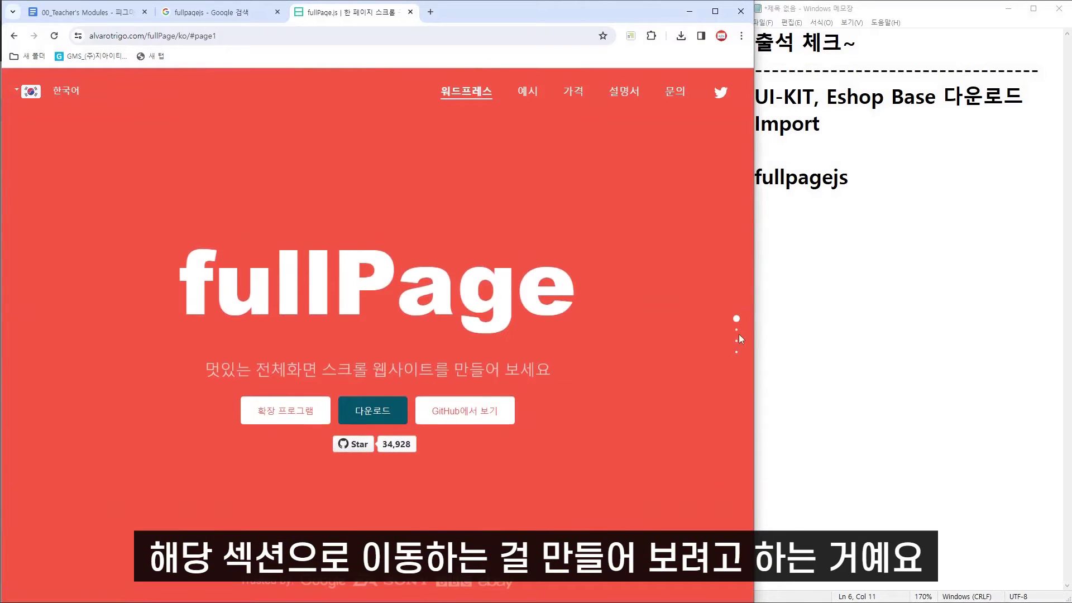
{"action": "left_click", "coordinate": [737, 341]}
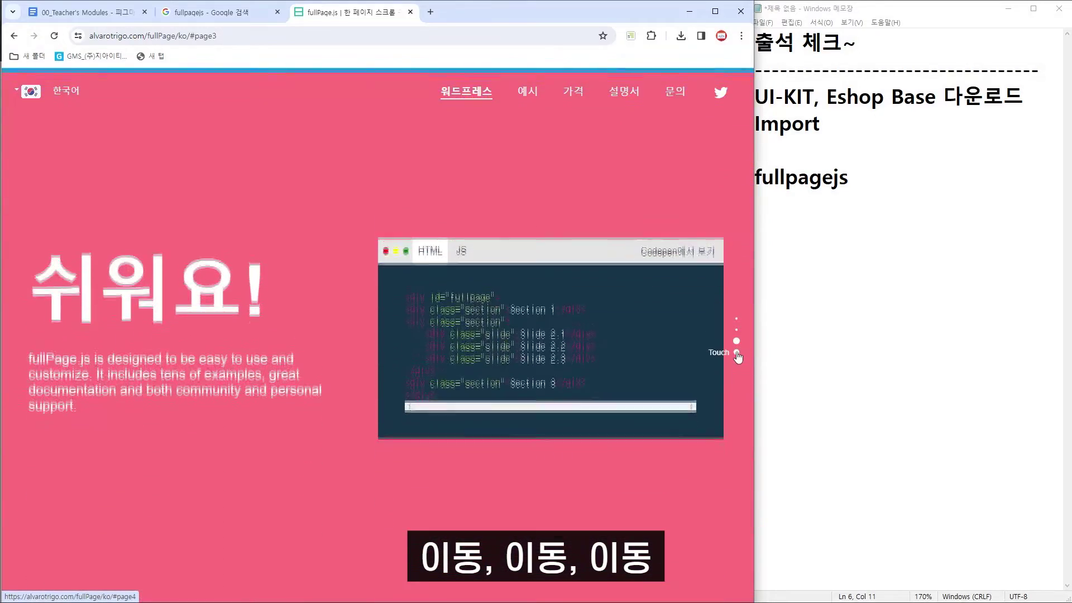
{"action": "left_click", "coordinate": [736, 353]}
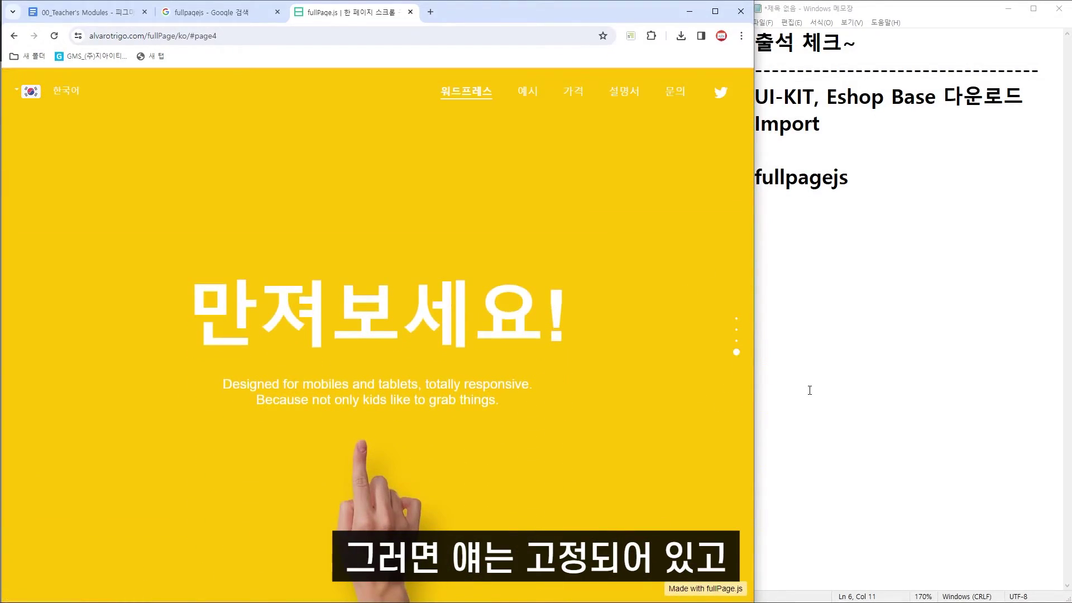
{"action": "left_click", "coordinate": [737, 341]}
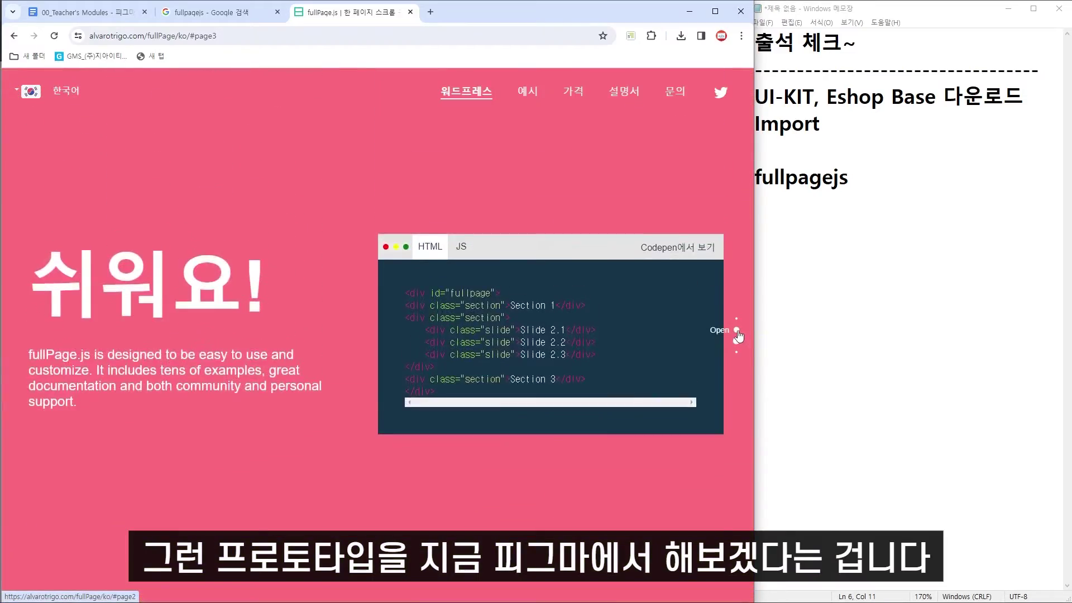
{"action": "left_click", "coordinate": [736, 330]}
{"action": "left_click", "coordinate": [736, 318]}
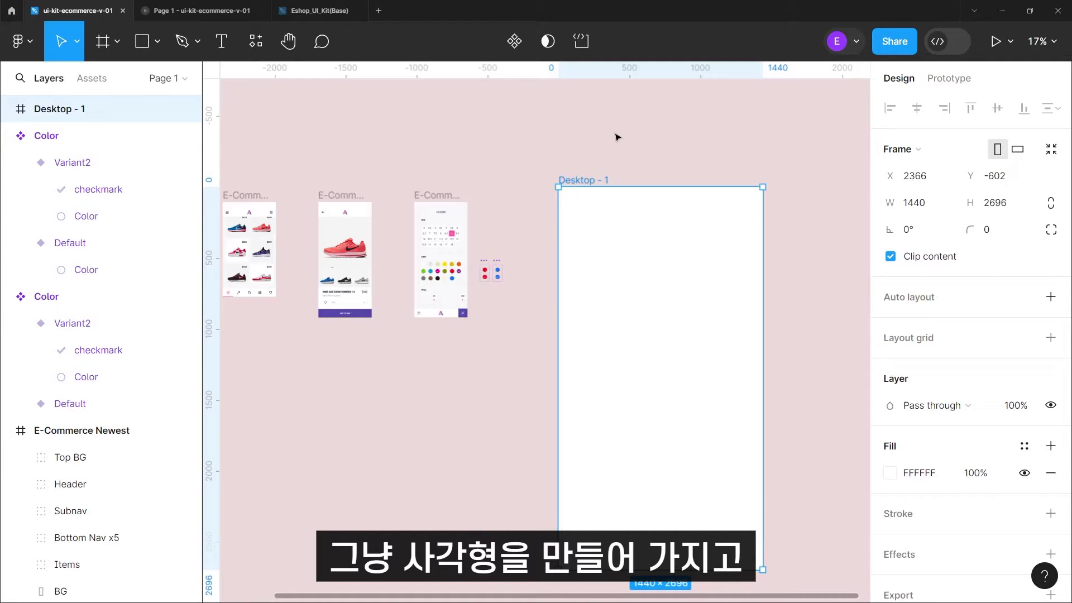
Draw a rectangle at X 0, Y 0 spanning the frame's full 1440 width, 800 tall.
{"action": "left_click", "coordinate": [151, 40]}
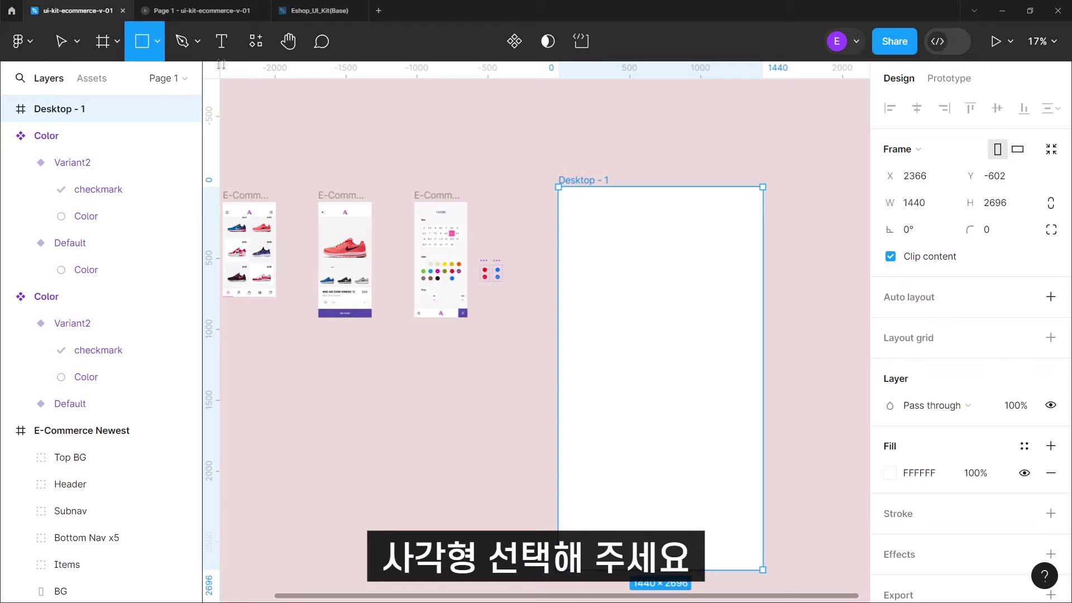
{"action": "left_click_drag", "start_coordinate": [568, 202], "coordinate": [763, 321]}
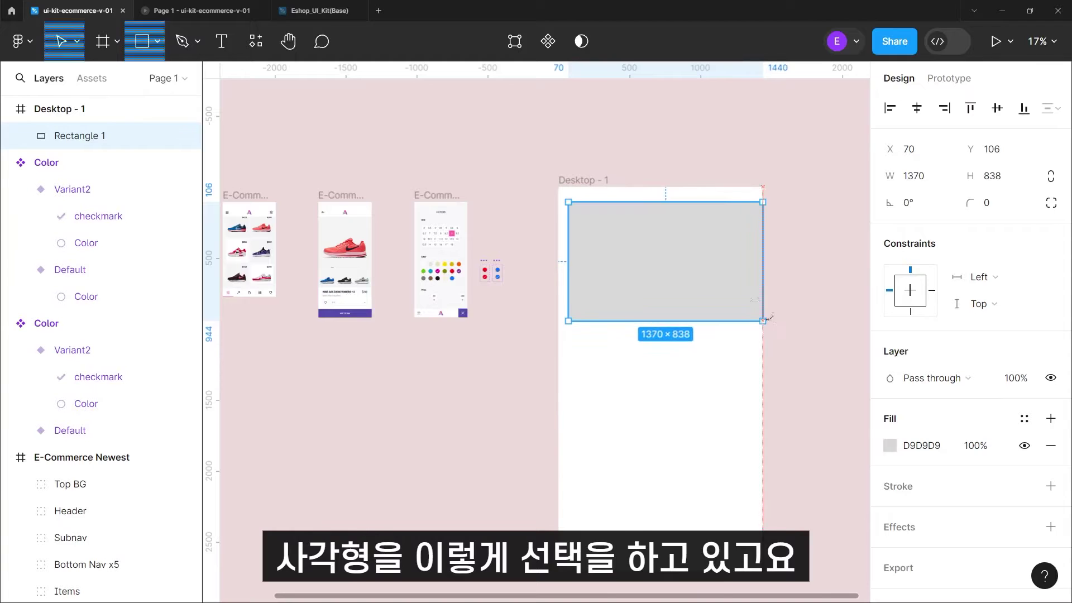
{"action": "left_click_drag", "start_coordinate": [568, 261], "coordinate": [559, 261]}
{"action": "left_click_drag", "start_coordinate": [639, 238], "coordinate": [639, 222]}
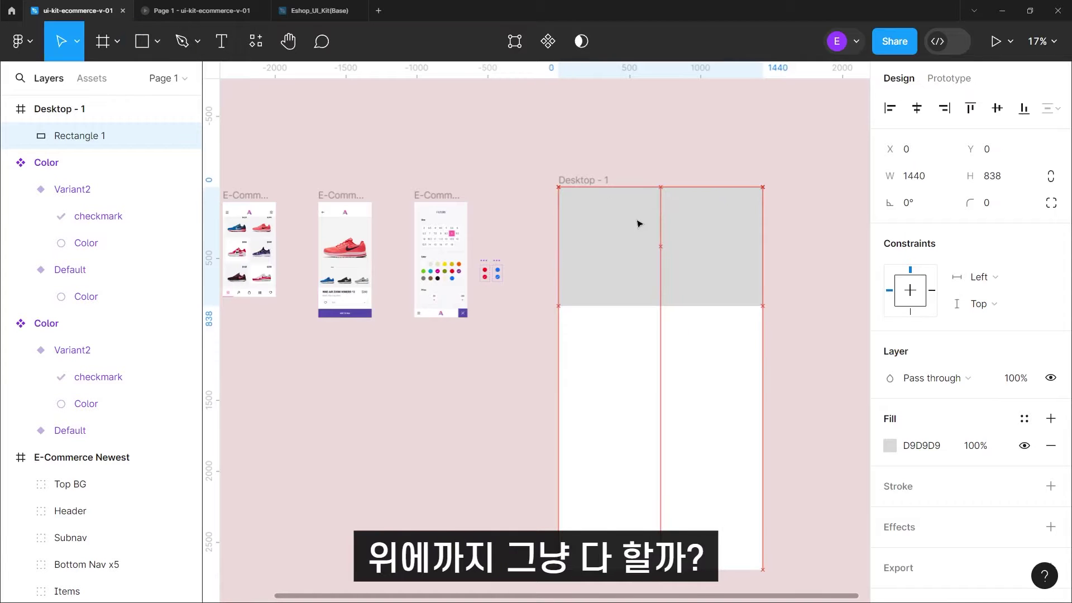
{"action": "left_click", "coordinate": [997, 180]}
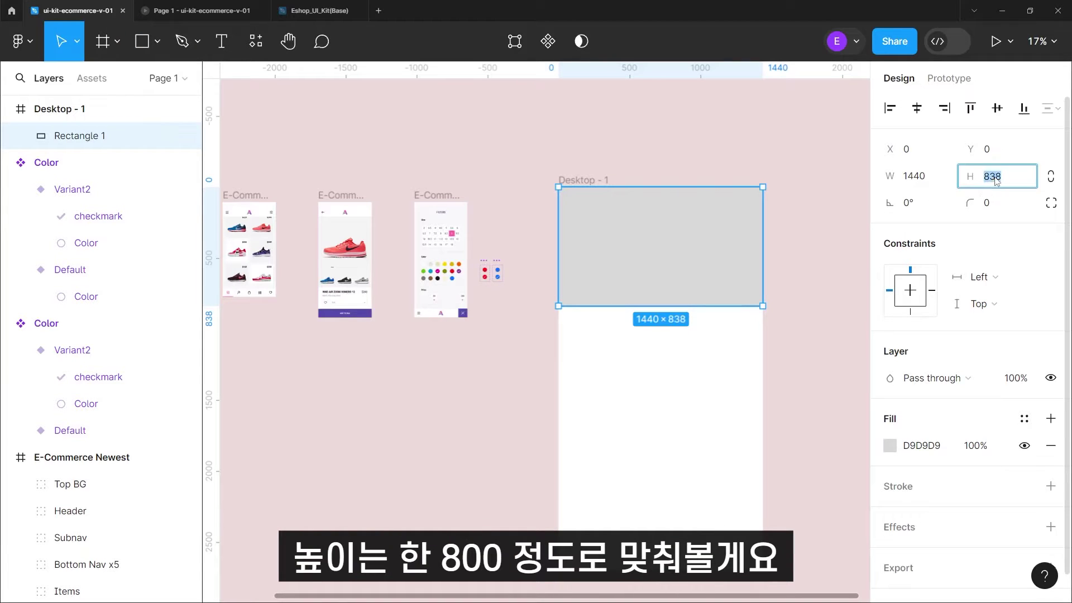
{"action": "type", "text": "800"}
{"action": "key", "text": "Return"}
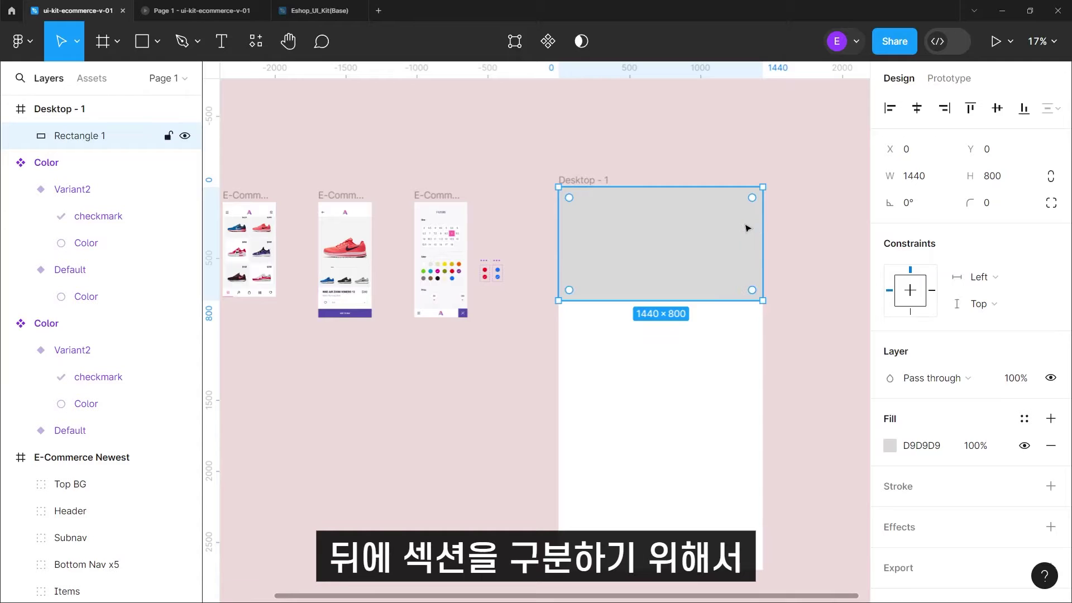
Place a 'section 1' text heading on the gray rectangle.
{"action": "left_click", "coordinate": [231, 44]}
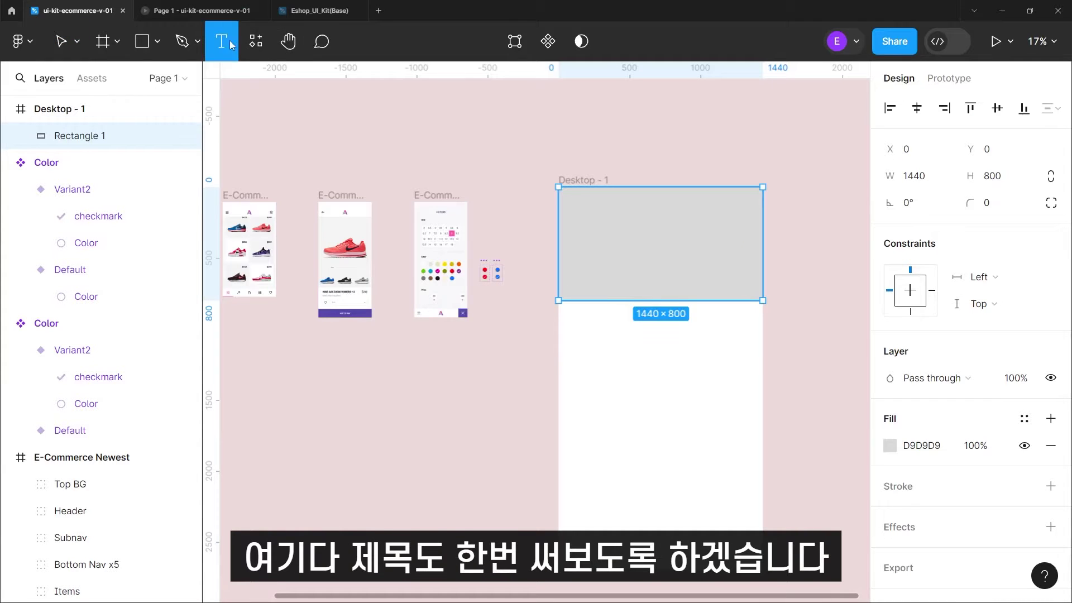
{"action": "left_click", "coordinate": [634, 233]}
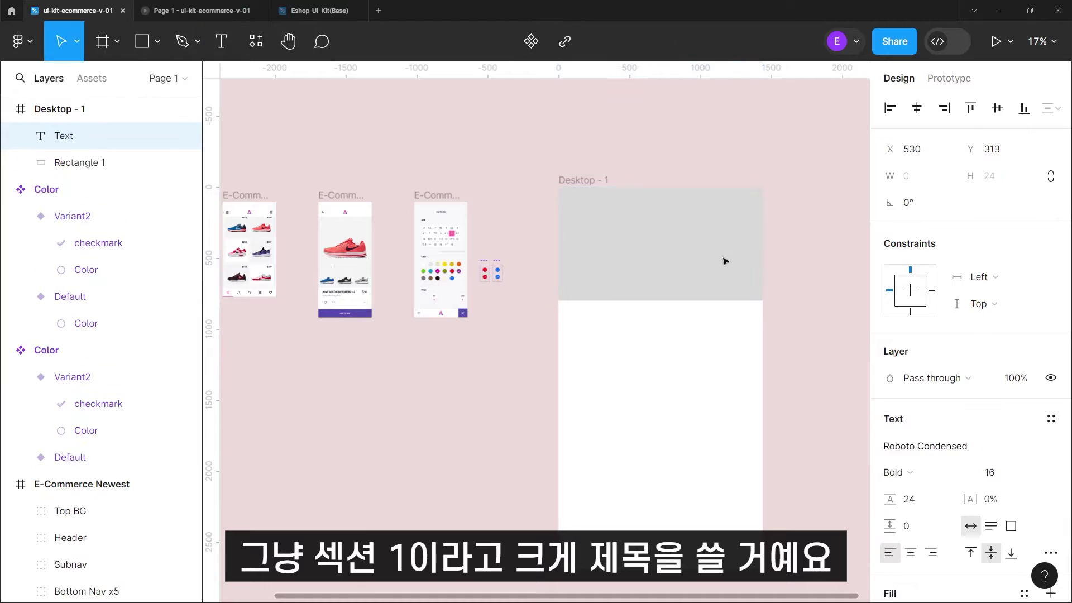
{"action": "left_click", "coordinate": [222, 43]}
{"action": "type", "text": "section 1"}
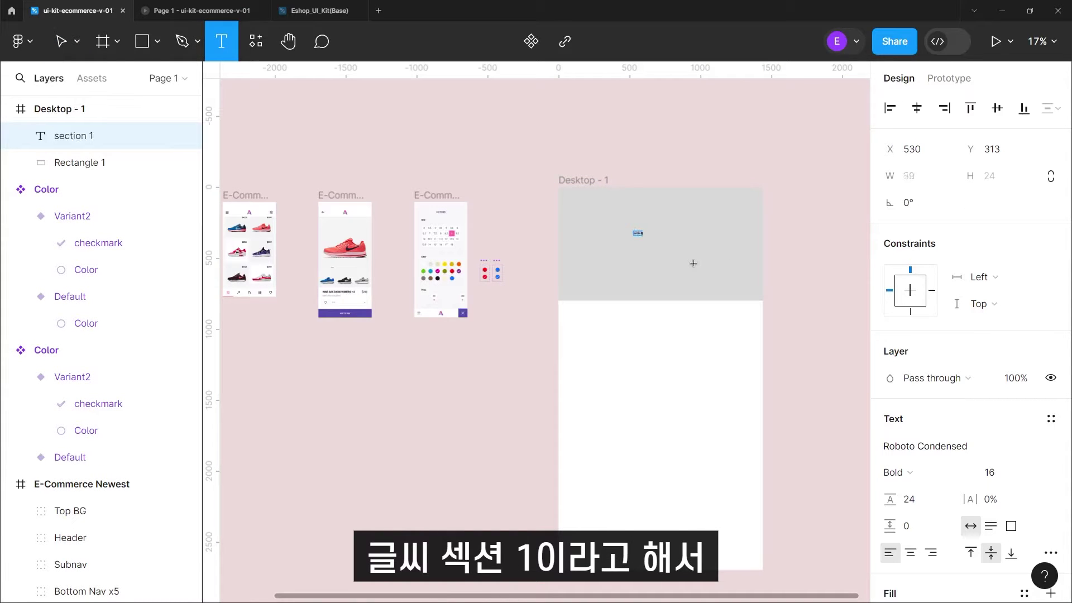
Set the heading to Roboto, font size 100, with Auto line height.
{"action": "left_click", "coordinate": [926, 446]}
{"action": "left_click", "coordinate": [726, 385]}
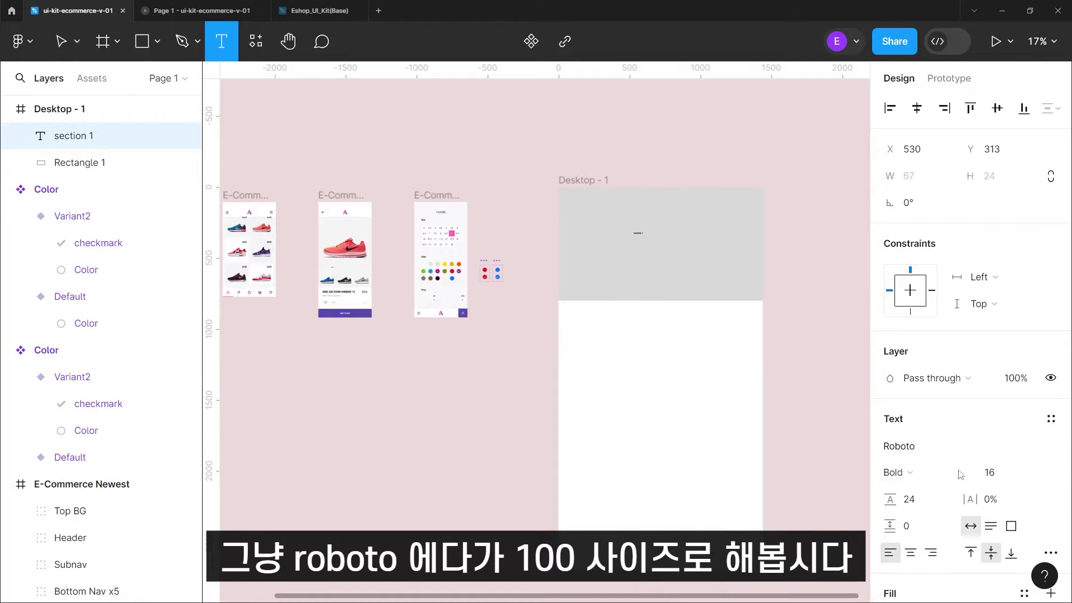
{"action": "left_click", "coordinate": [1009, 477]}
{"action": "type", "text": "1"}
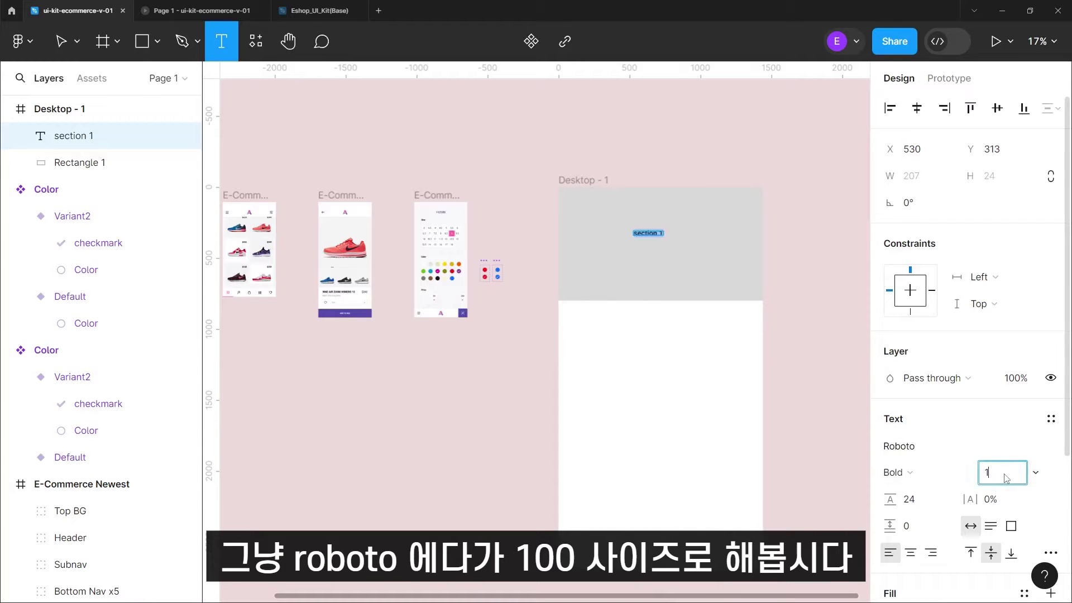
{"action": "type", "text": "00"}
{"action": "key", "text": "Return"}
{"action": "left_click", "coordinate": [916, 500]}
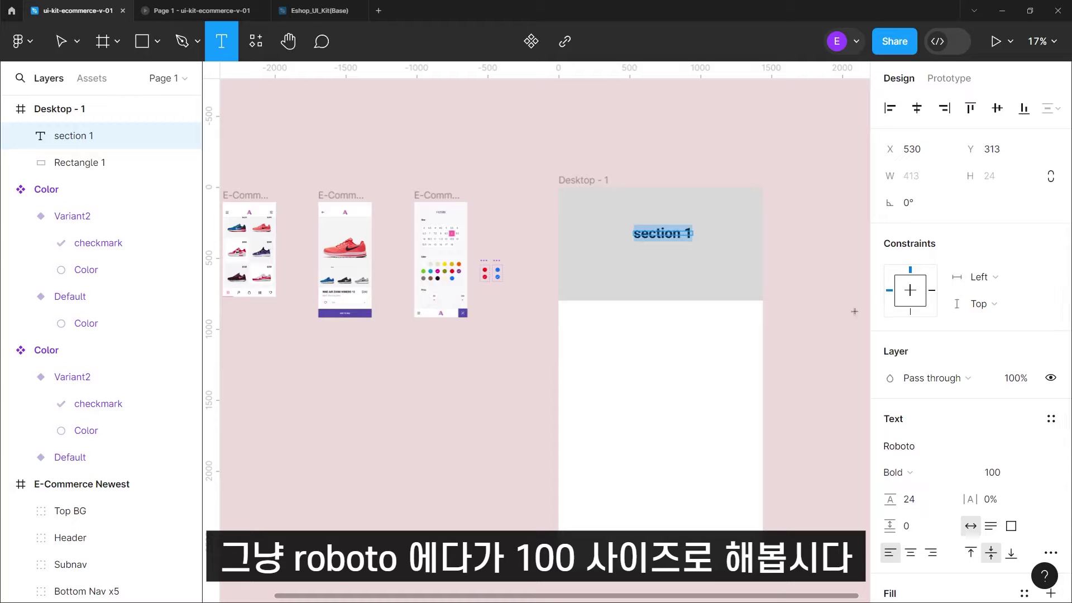
{"action": "type", "text": "auto"}
{"action": "key", "text": "Return"}
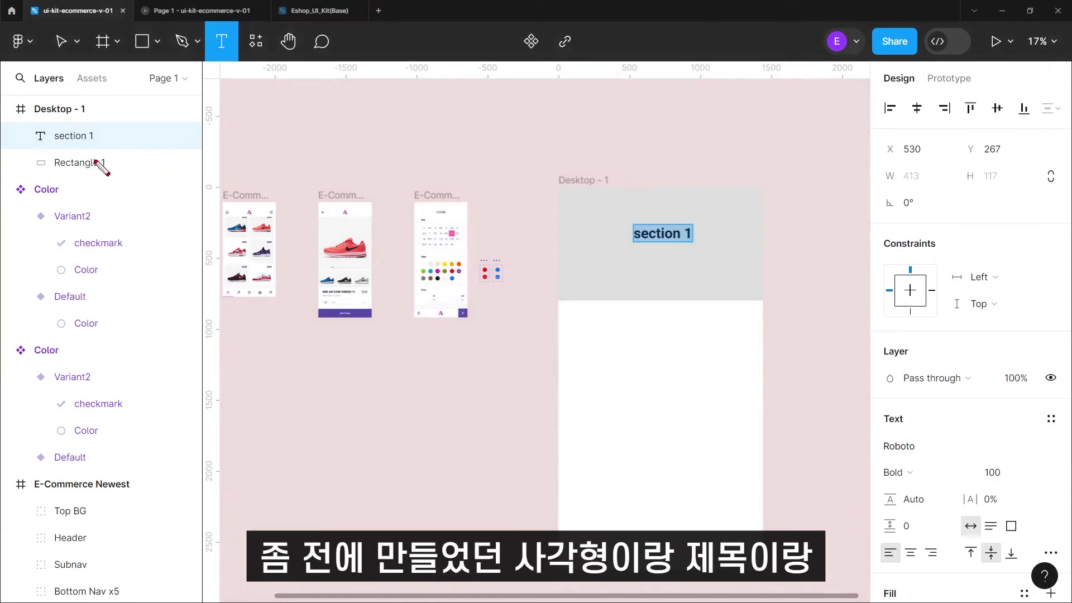
{"action": "left_click_drag", "start_coordinate": [20, 120], "coordinate": [156, 182]}
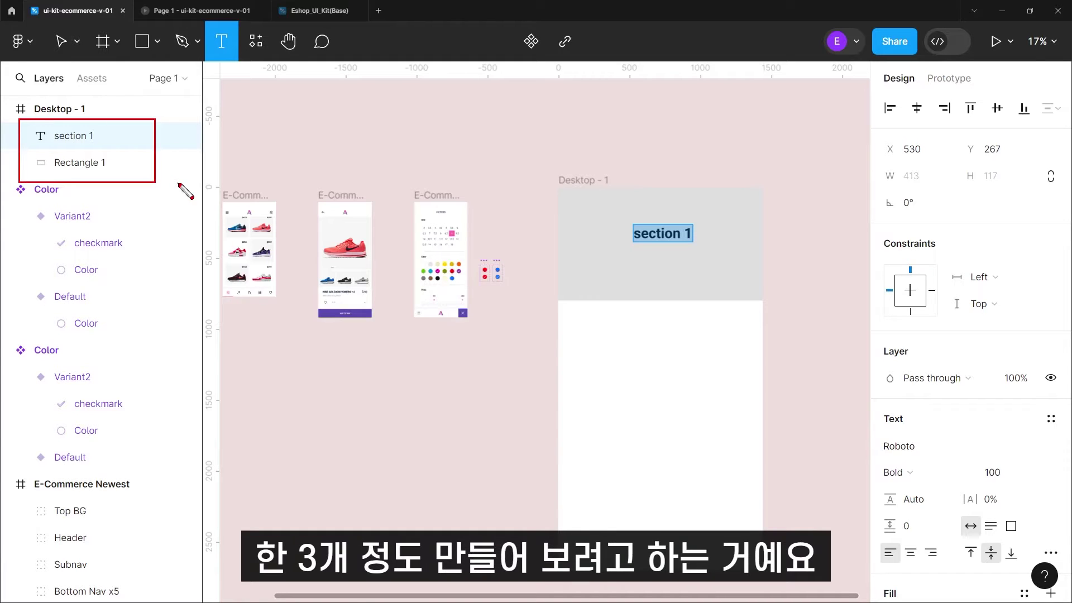
Discard the stray empty text box and select the gray rectangle with the section 1 heading.
{"action": "key", "text": "Escape"}
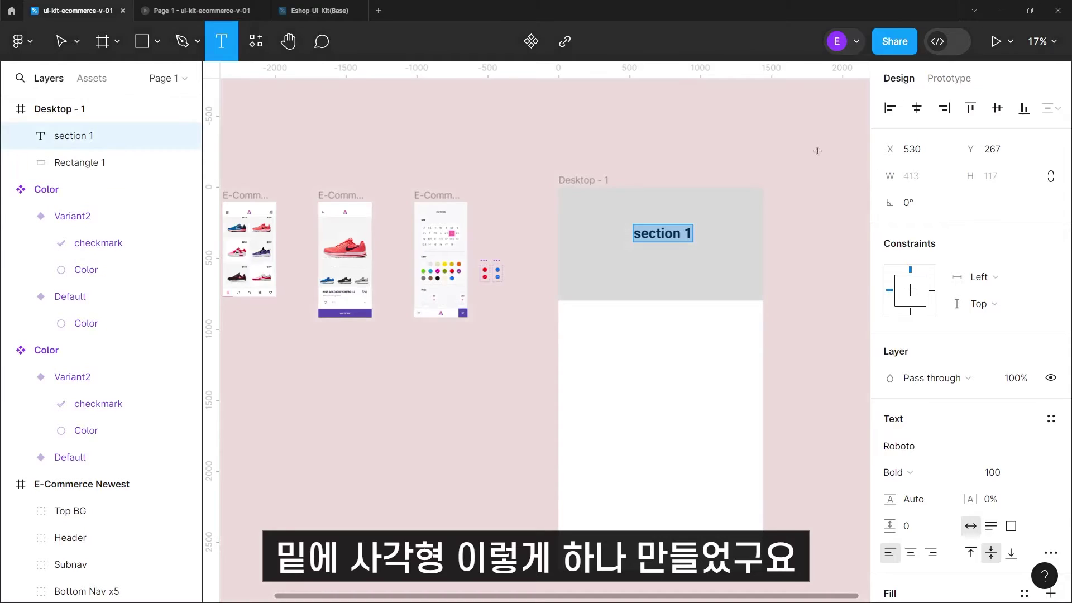
{"action": "left_click", "coordinate": [817, 150]}
{"action": "key", "text": "Escape"}
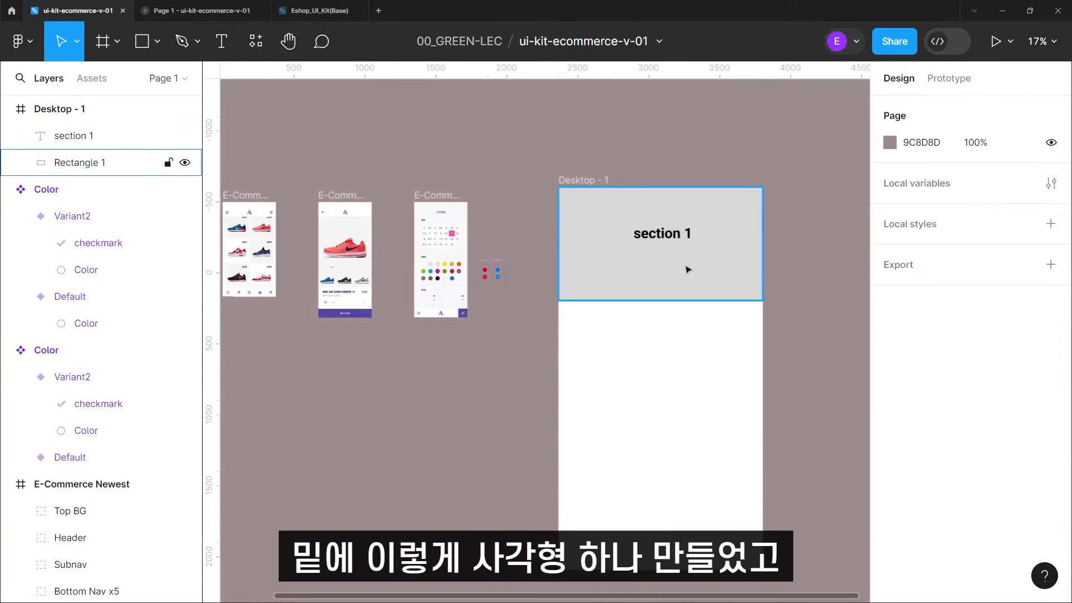
{"action": "left_click", "coordinate": [687, 270]}
{"action": "left_click", "coordinate": [94, 138], "text": "shift"}
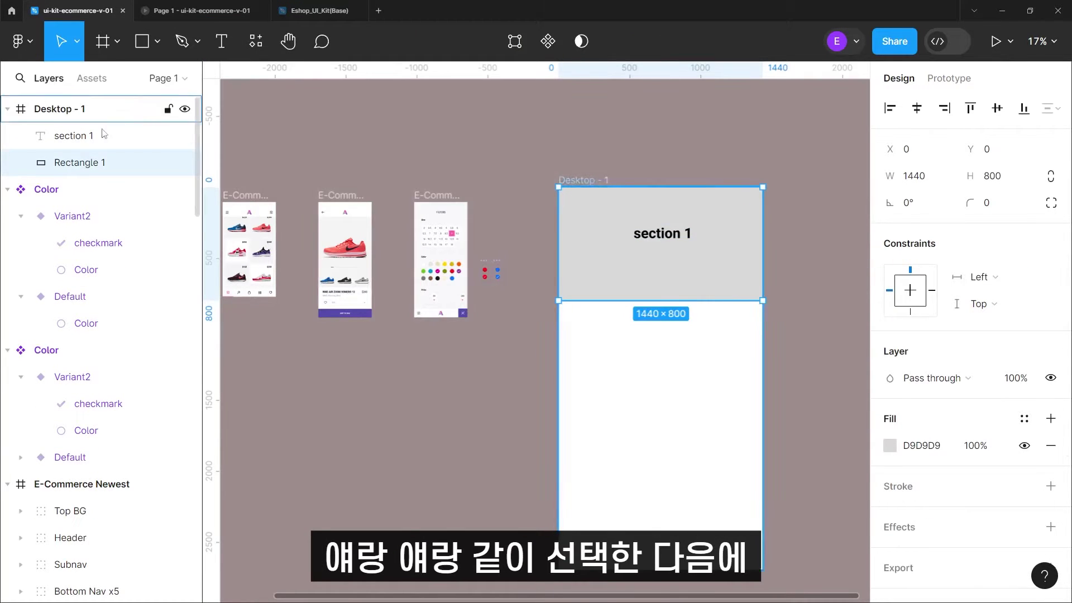
Align the heading to the rectangle's horizontal and vertical centres.
{"action": "left_click", "coordinate": [921, 110]}
{"action": "left_click", "coordinate": [998, 108]}
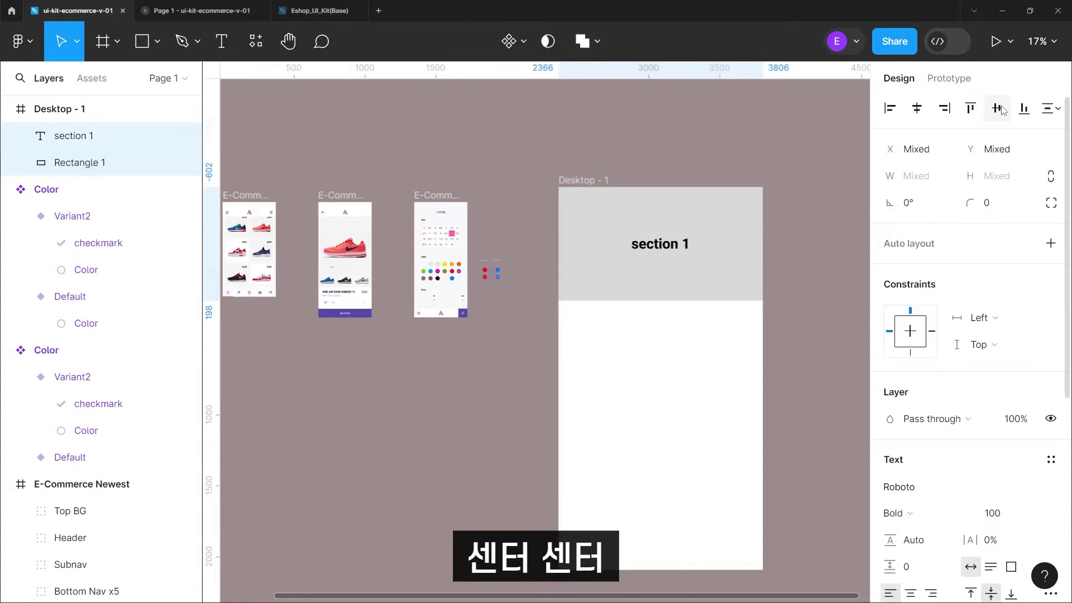
{"action": "left_click_drag", "start_coordinate": [907, 115], "coordinate": [926, 126]}
{"action": "left_click_drag", "start_coordinate": [981, 91], "coordinate": [1012, 131]}
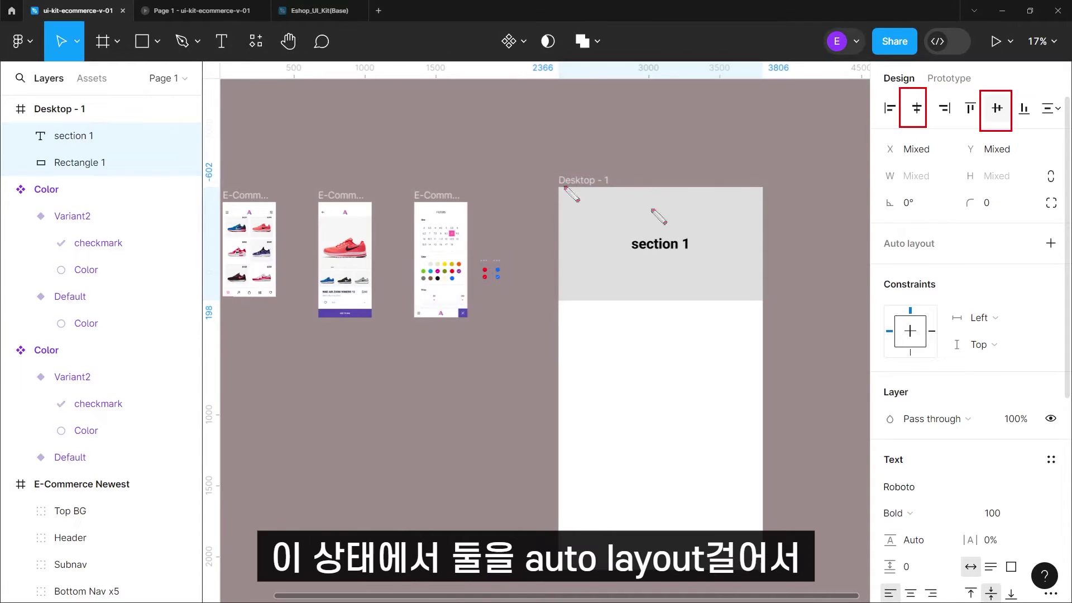
{"action": "key", "text": "Escape"}
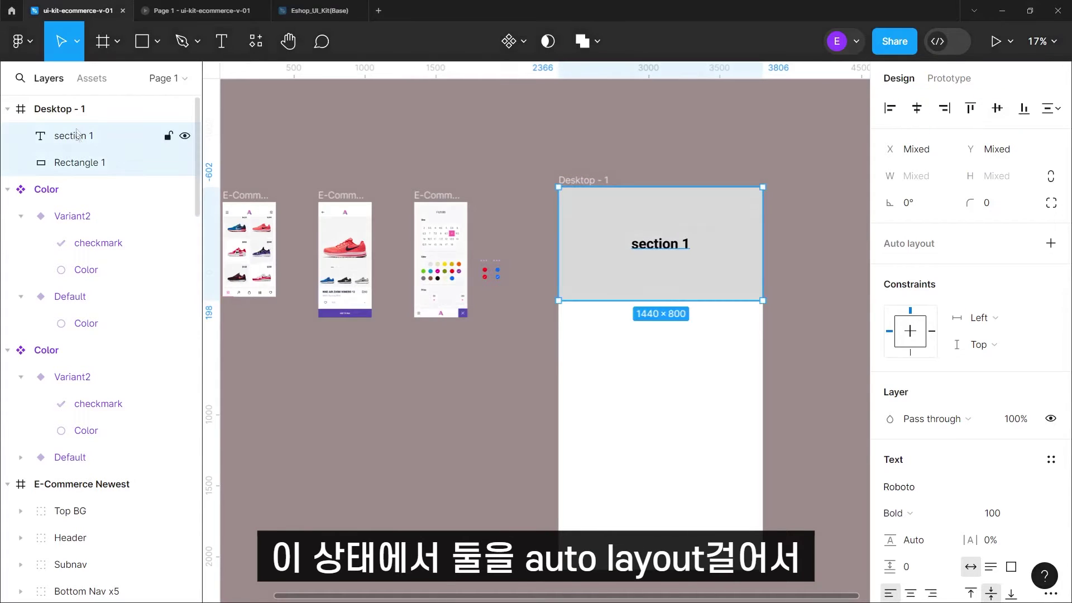
{"action": "left_click_drag", "start_coordinate": [1036, 230], "coordinate": [1061, 258]}
Wrap the rectangle and heading in an auto-layout frame and rename it 'SECTION 1'.
{"action": "key", "text": "Escape"}
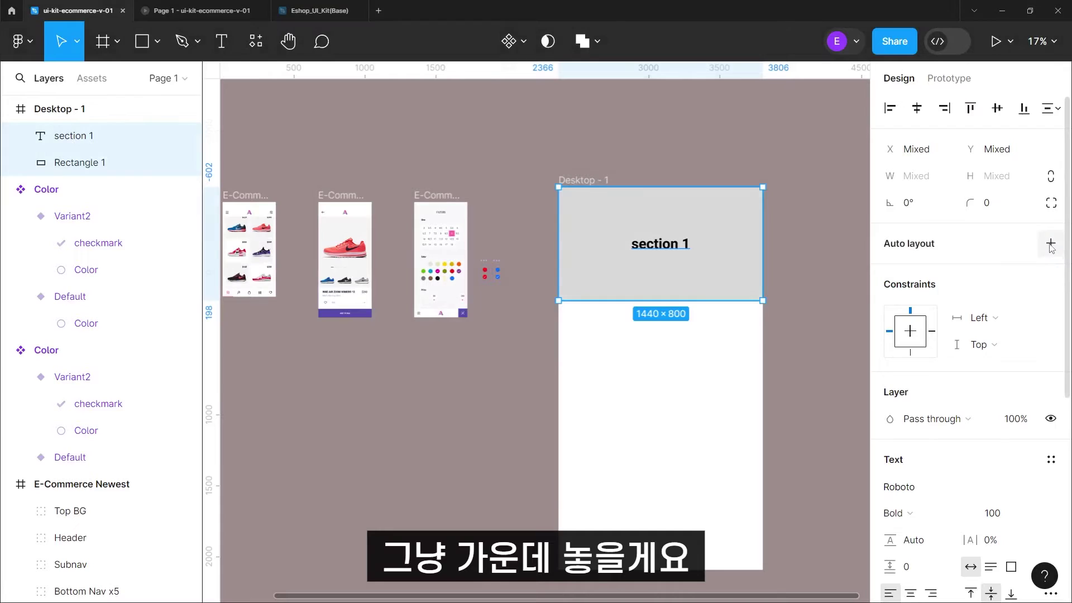
{"action": "left_click", "coordinate": [1050, 244]}
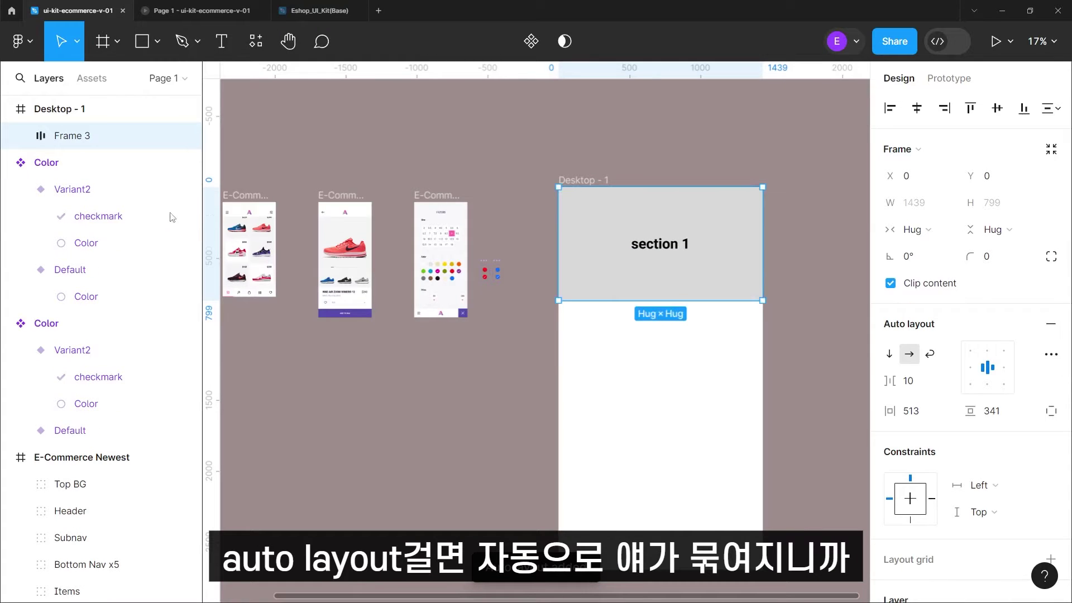
{"action": "left_click", "coordinate": [21, 135]}
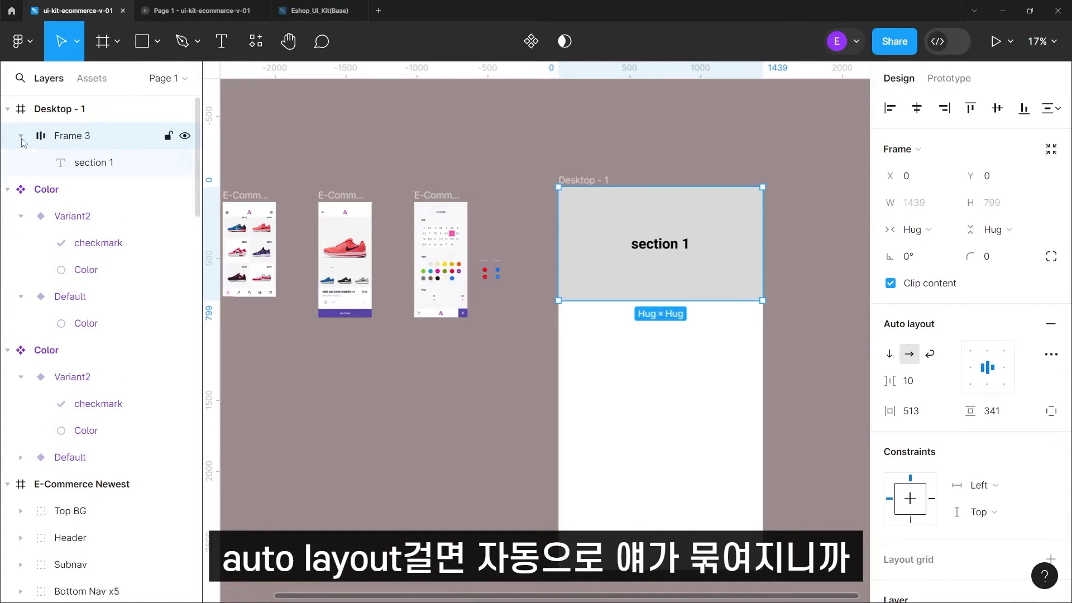
{"action": "double_click", "coordinate": [88, 138]}
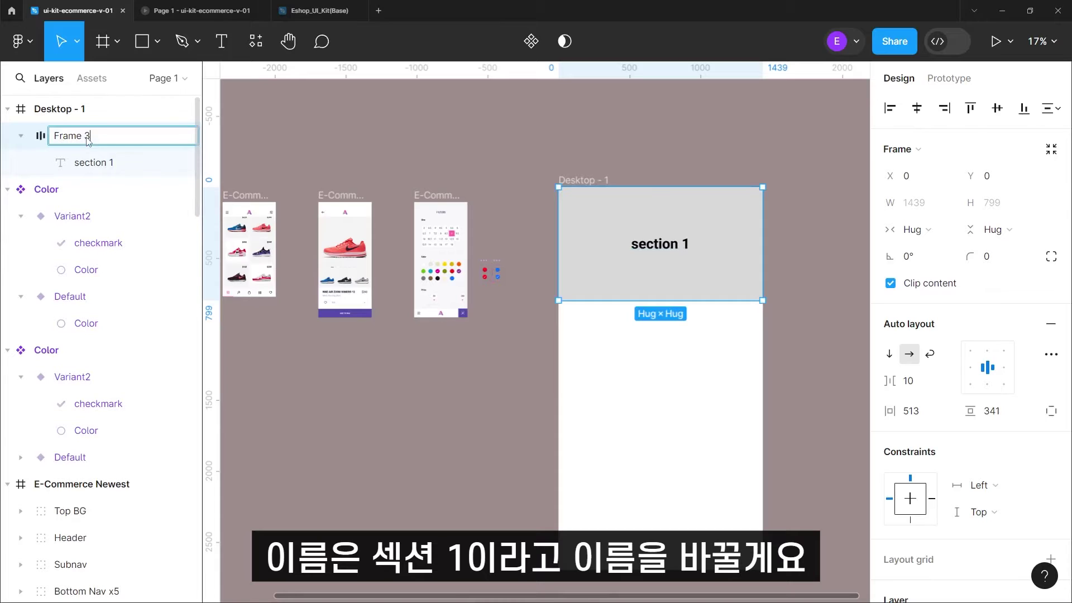
{"action": "type", "text": "s"}
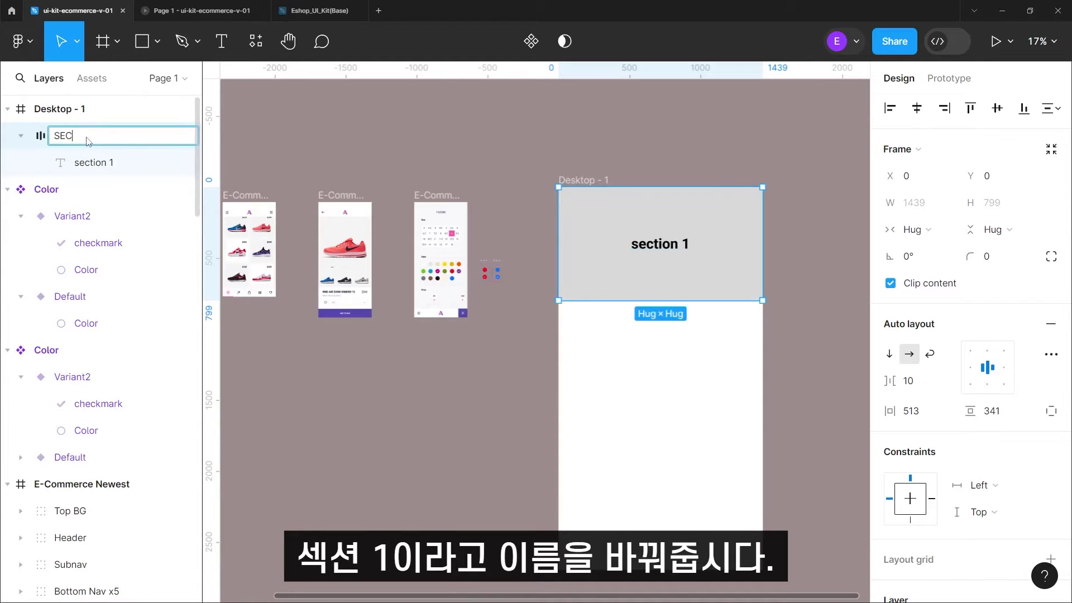
{"action": "type", "text": "1"}
{"action": "key", "text": "Return"}
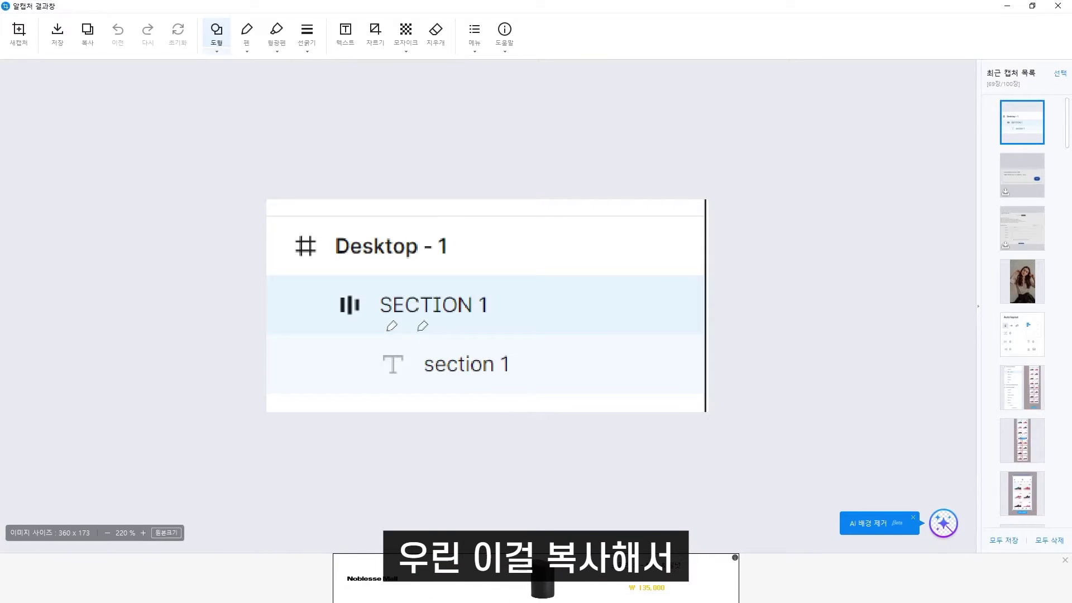
{"action": "left_click_drag", "start_coordinate": [385, 334], "coordinate": [456, 336]}
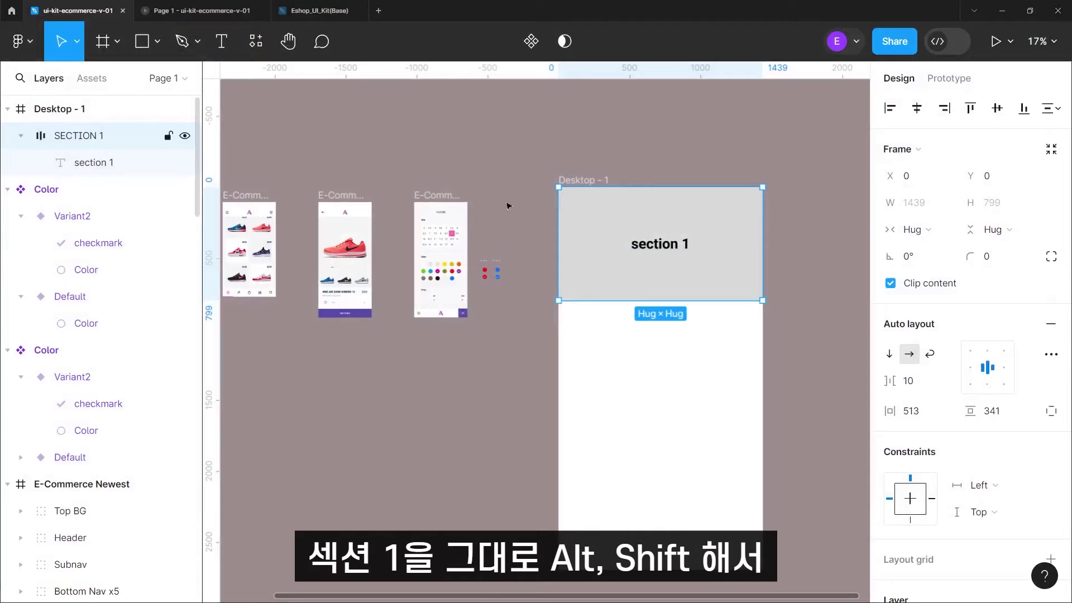
{"action": "mouse_move", "coordinate": [696, 210]}
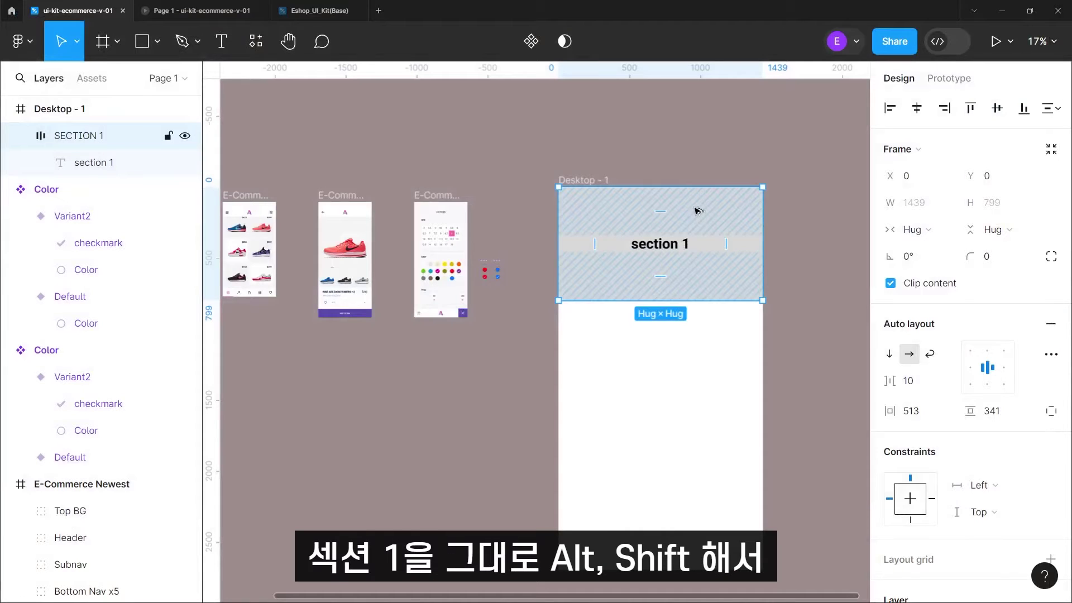
Duplicate SECTION 1 directly below and select the SECTION 2 copy.
{"action": "mouse_move", "coordinate": [699, 211]}
{"action": "left_mouse_down"}
{"action": "mouse_move", "coordinate": [716, 336]}
{"action": "mouse_move", "coordinate": [730, 348]}
{"action": "mouse_move", "coordinate": [719, 449]}
{"action": "left_mouse_up"}
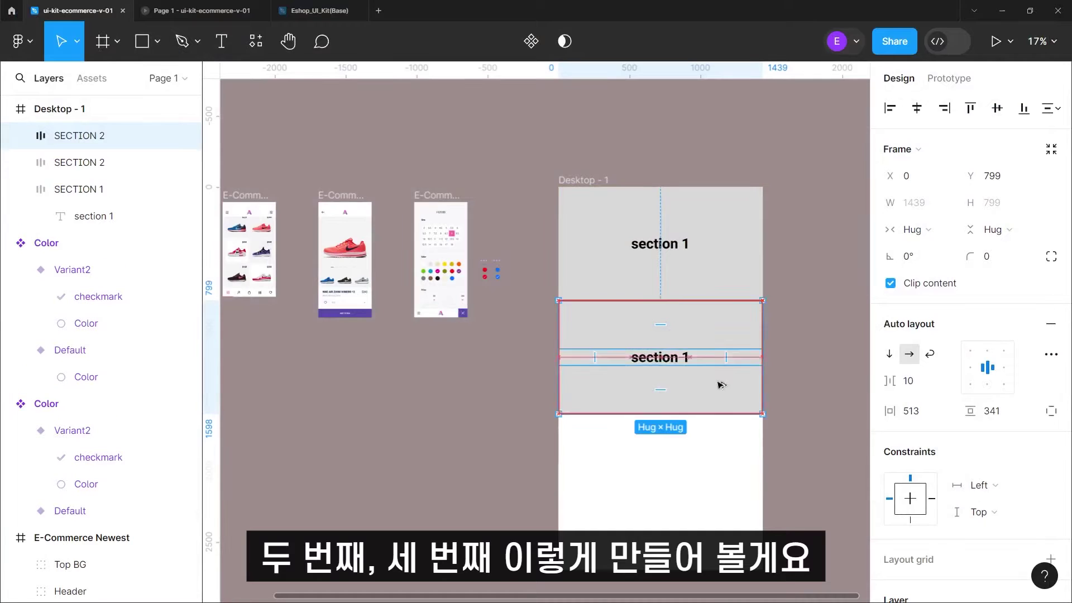
{"action": "left_click", "coordinate": [786, 387]}
{"action": "left_click", "coordinate": [667, 370]}
{"action": "scroll", "coordinate": [954, 462], "scroll_direction": "down", "scroll_amount": 3}
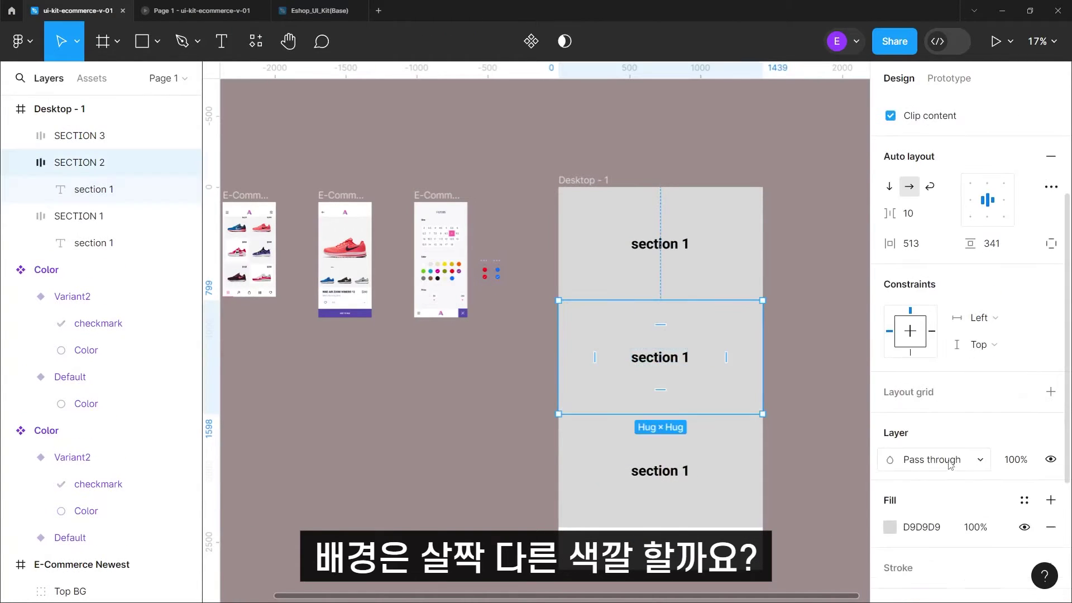
{"action": "scroll", "coordinate": [952, 460], "scroll_direction": "down", "scroll_amount": 2}
Change SECTION 2's background fill to bright green in the colour picker.
{"action": "left_click", "coordinate": [890, 416]}
{"action": "left_click_drag", "start_coordinate": [686, 218], "coordinate": [680, 252]}
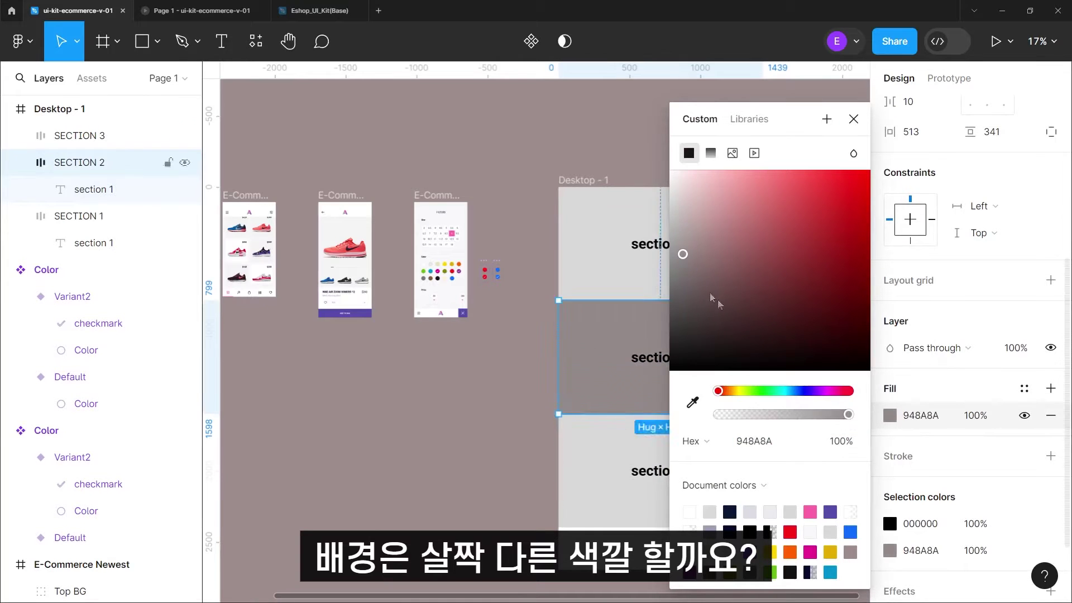
{"action": "left_click_drag", "start_coordinate": [719, 391], "coordinate": [767, 391]}
{"action": "left_click_drag", "start_coordinate": [773, 210], "coordinate": [830, 281]}
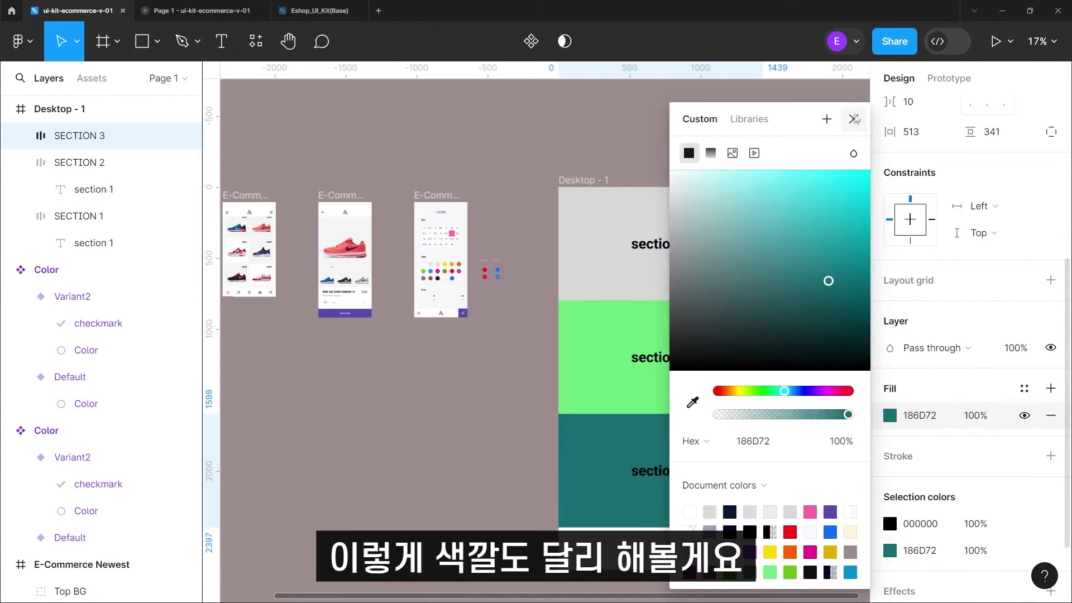
{"action": "left_click", "coordinate": [854, 118]}
{"action": "left_click", "coordinate": [832, 269]}
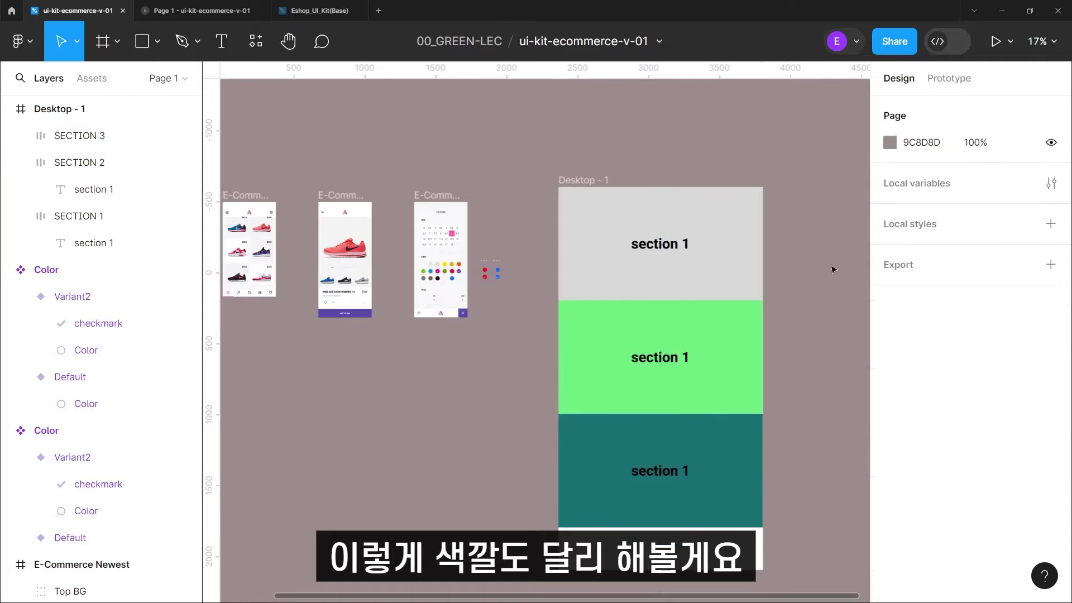
Change the green section's heading to 'section 2' and the teal section's heading to 'section 3'.
{"action": "double_click", "coordinate": [673, 363]}
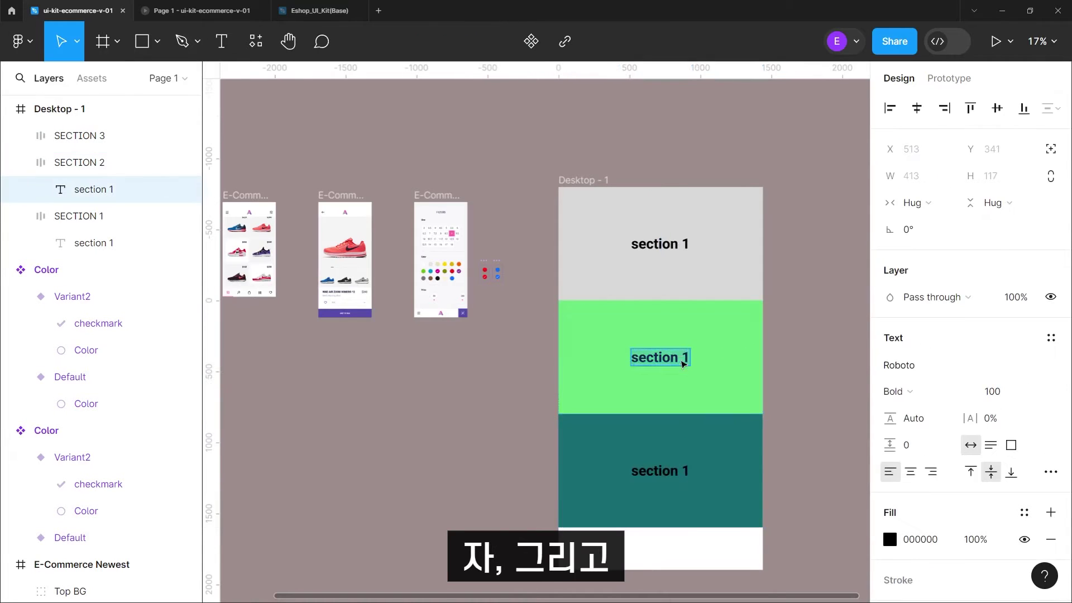
{"action": "left_click", "coordinate": [685, 358]}
{"action": "type", "text": "2"}
{"action": "key", "text": "Escape"}
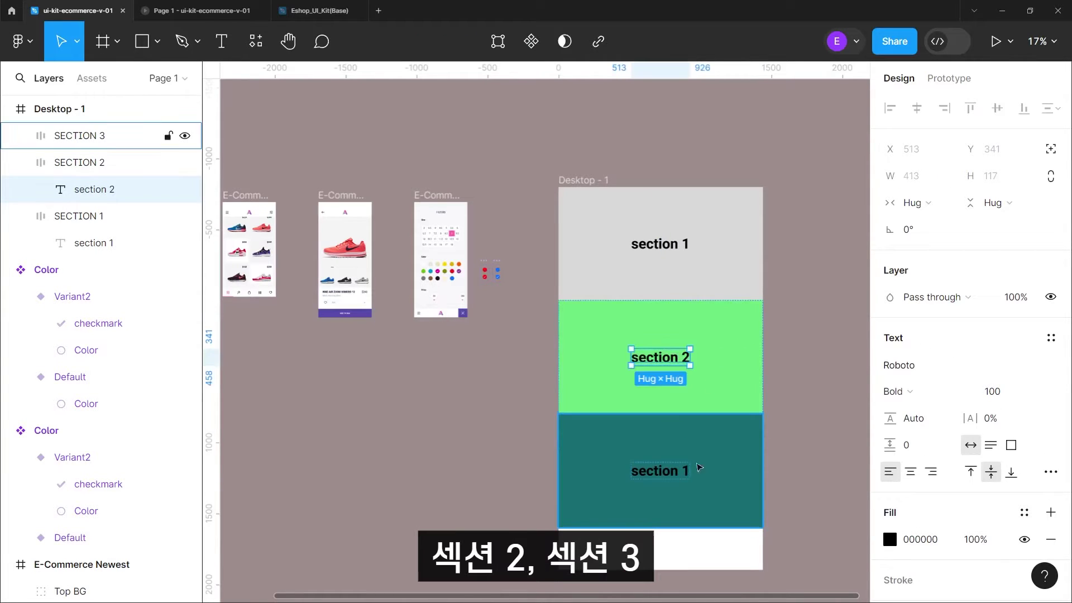
{"action": "left_click", "coordinate": [677, 482]}
{"action": "key", "text": "Return"}
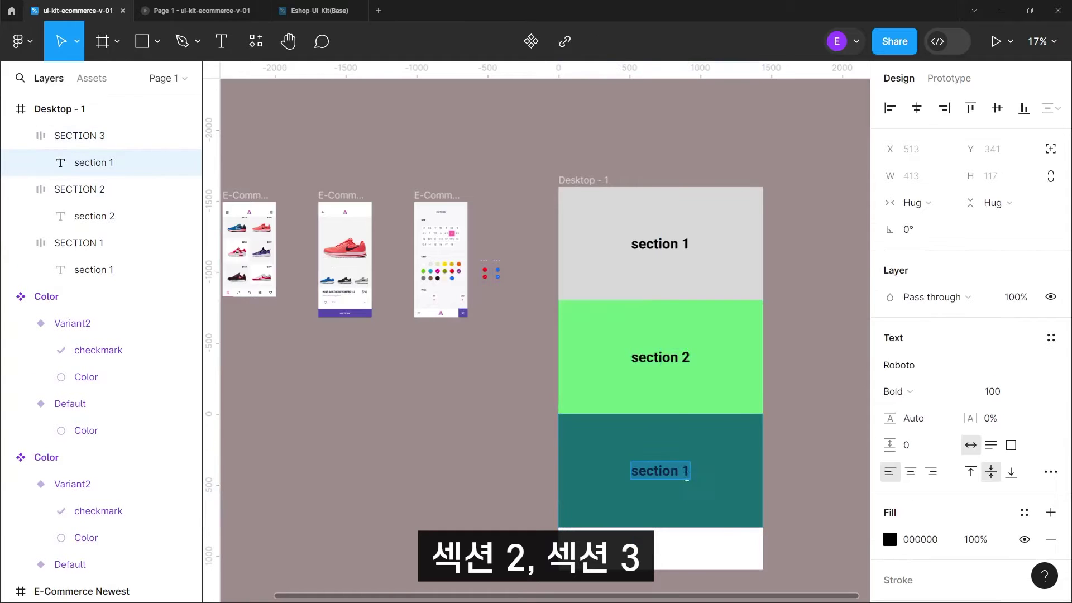
{"action": "key", "text": "BackSpace"}
{"action": "type", "text": "3"}
{"action": "key", "text": "Escape"}
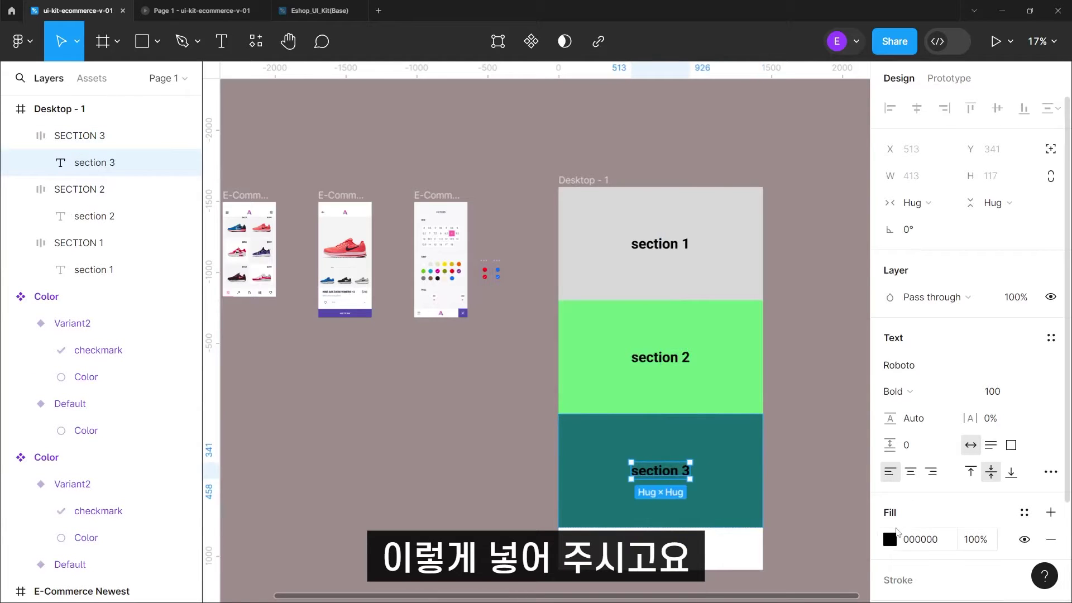
Make the section 3 heading white and collapse the three sections in the layer list.
{"action": "left_click", "coordinate": [896, 543]}
{"action": "left_click", "coordinate": [525, 237]}
{"action": "left_click", "coordinate": [99, 136]}
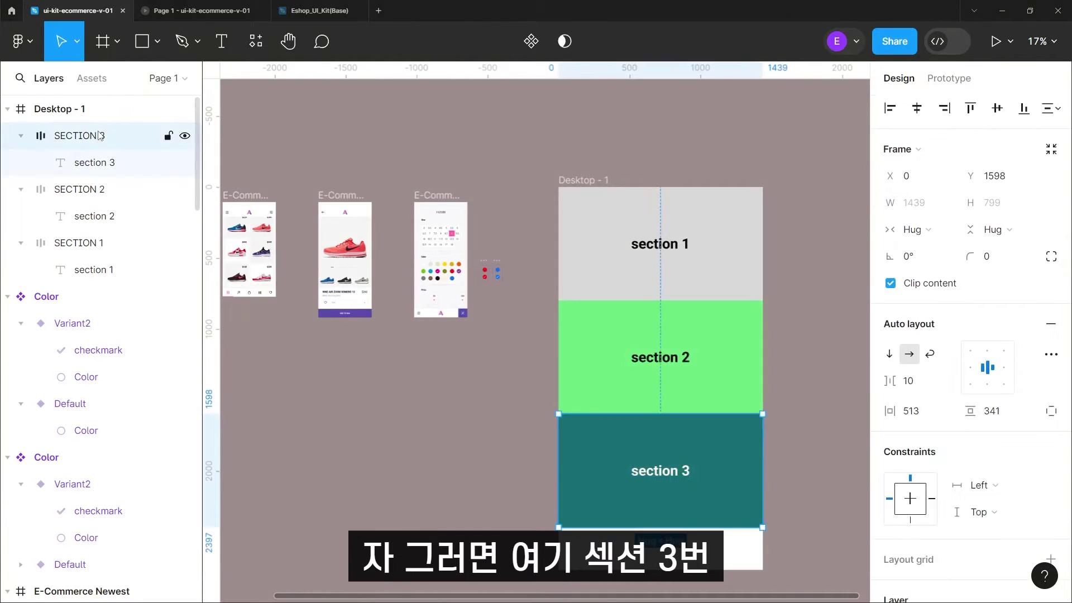
{"action": "left_click", "coordinate": [79, 243]}
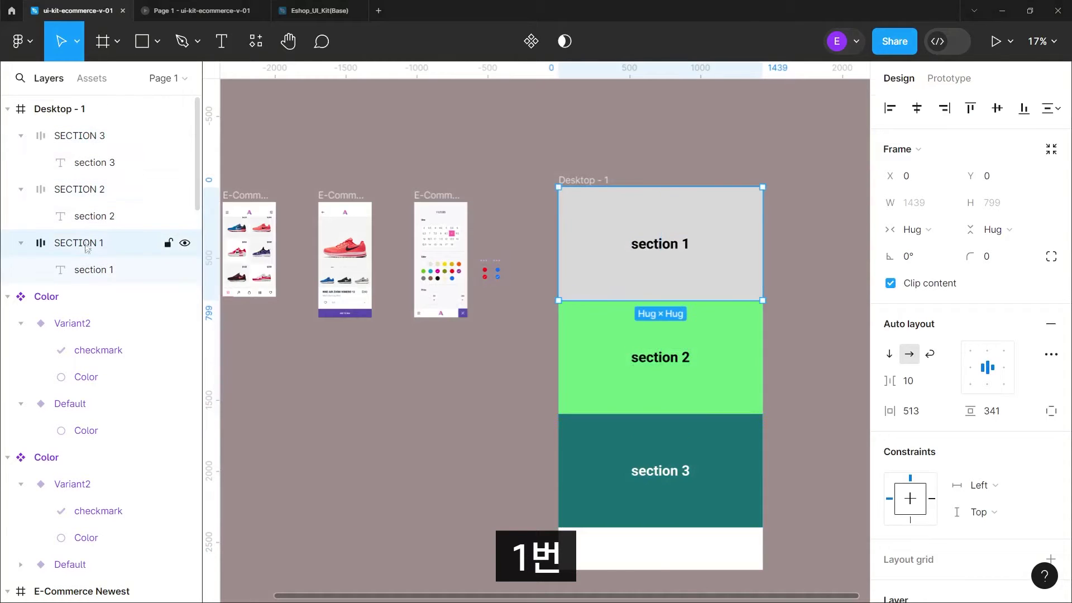
{"action": "left_click", "coordinate": [22, 137]}
{"action": "left_click", "coordinate": [21, 163]}
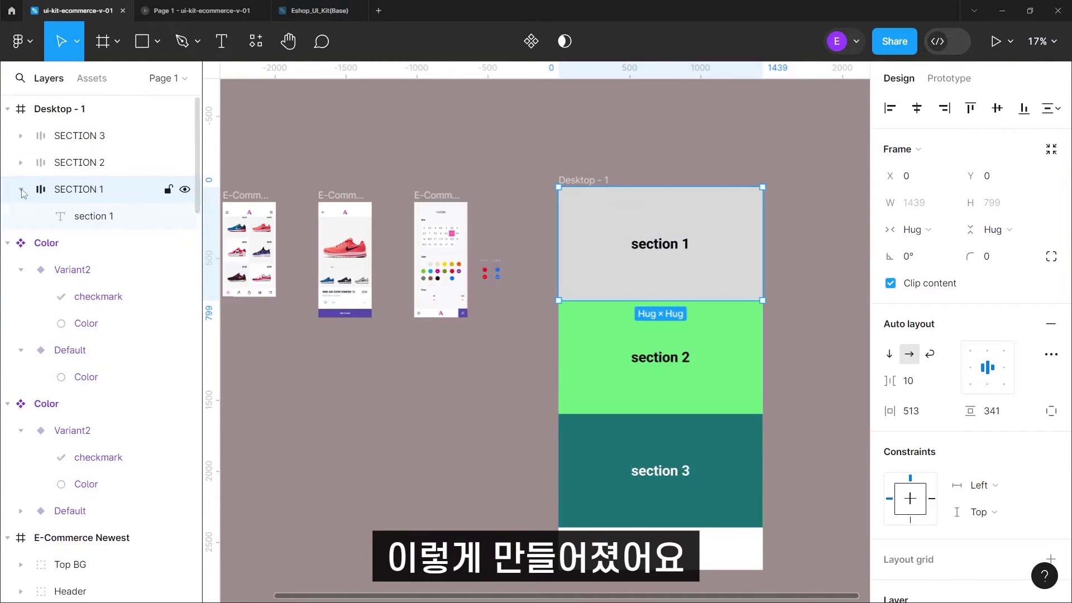
{"action": "left_click", "coordinate": [23, 192]}
{"action": "left_click", "coordinate": [809, 175]}
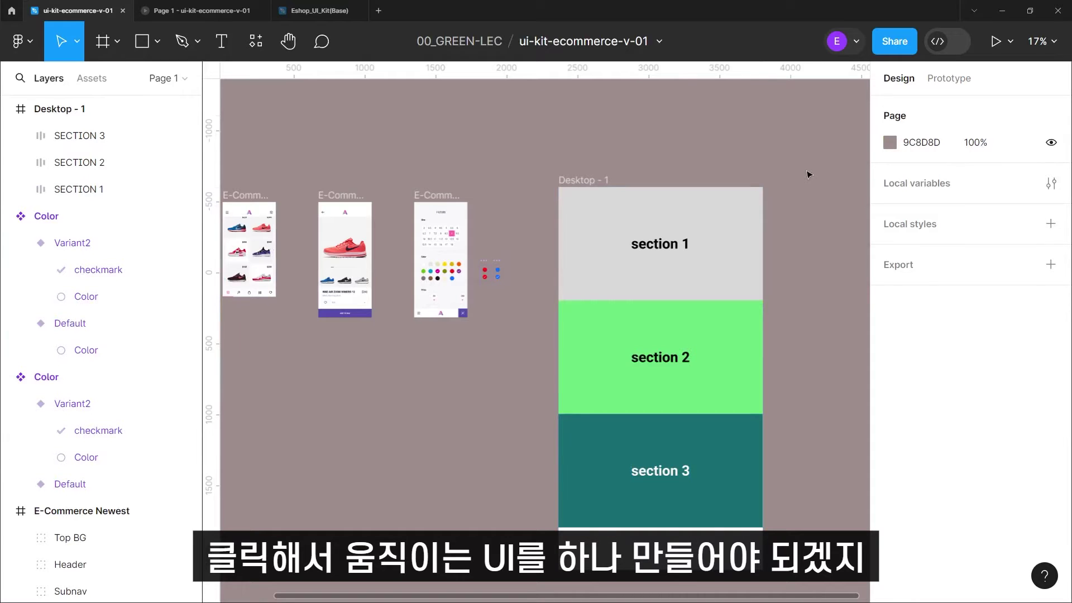
Draw a 30×30 circle beside the section 1 heading.
{"action": "left_click_drag", "start_coordinate": [746, 225], "coordinate": [748, 226]}
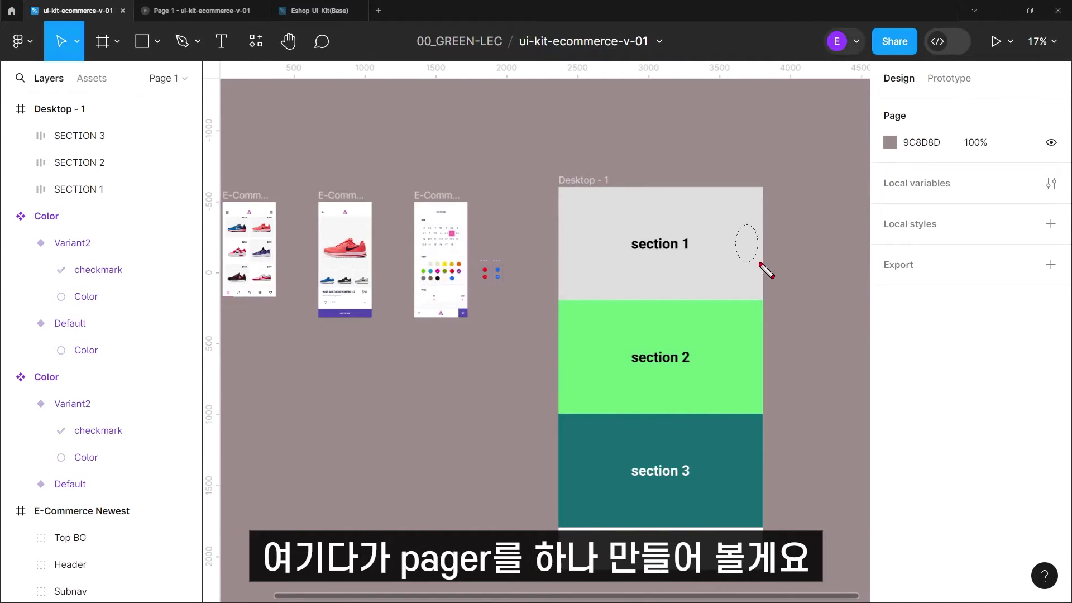
{"action": "scroll", "coordinate": [755, 248], "scroll_direction": "up", "scroll_amount": 5}
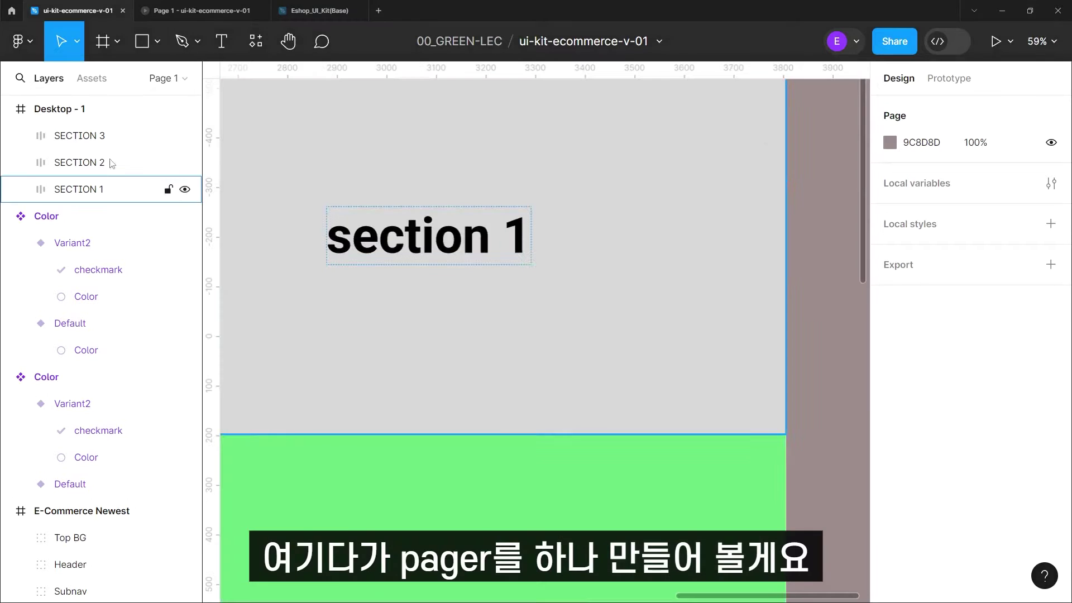
{"action": "left_click", "coordinate": [158, 42]}
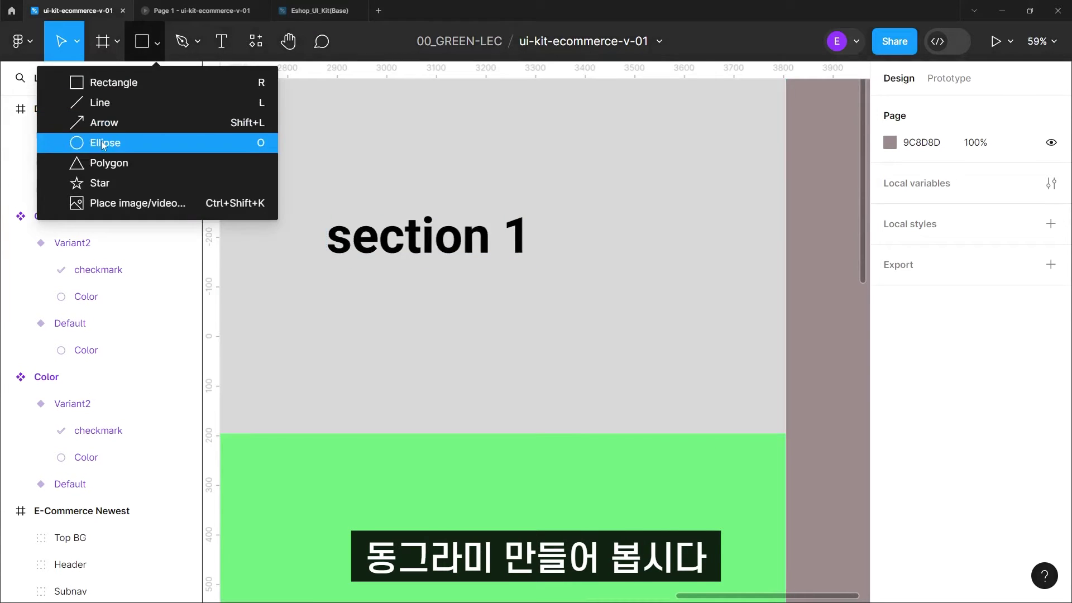
{"action": "left_click", "coordinate": [112, 143]}
{"action": "left_click", "coordinate": [536, 211]}
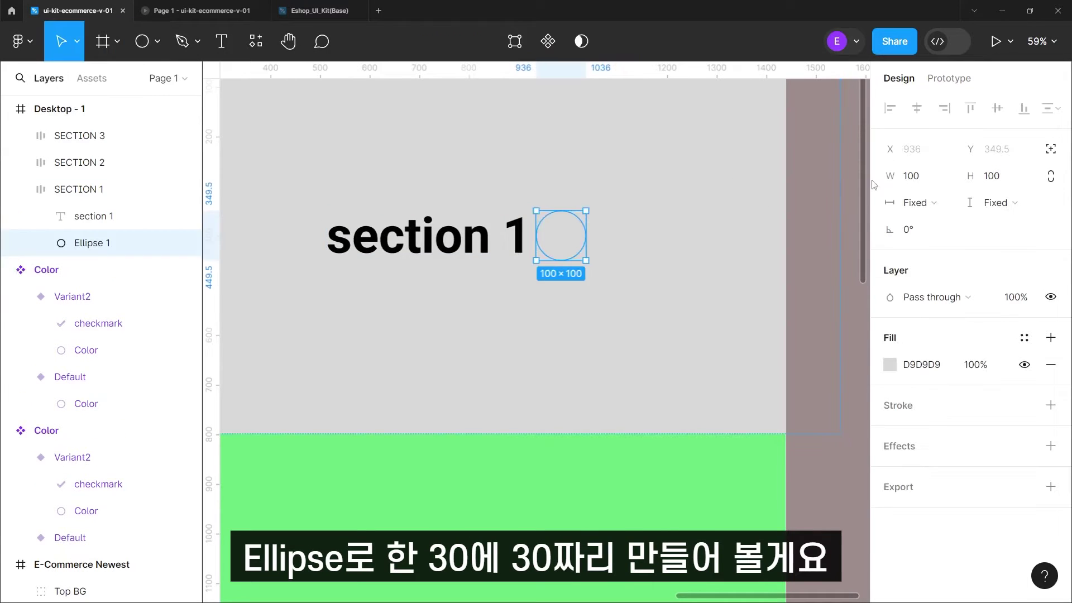
{"action": "left_click", "coordinate": [918, 177]}
{"action": "type", "text": "30"}
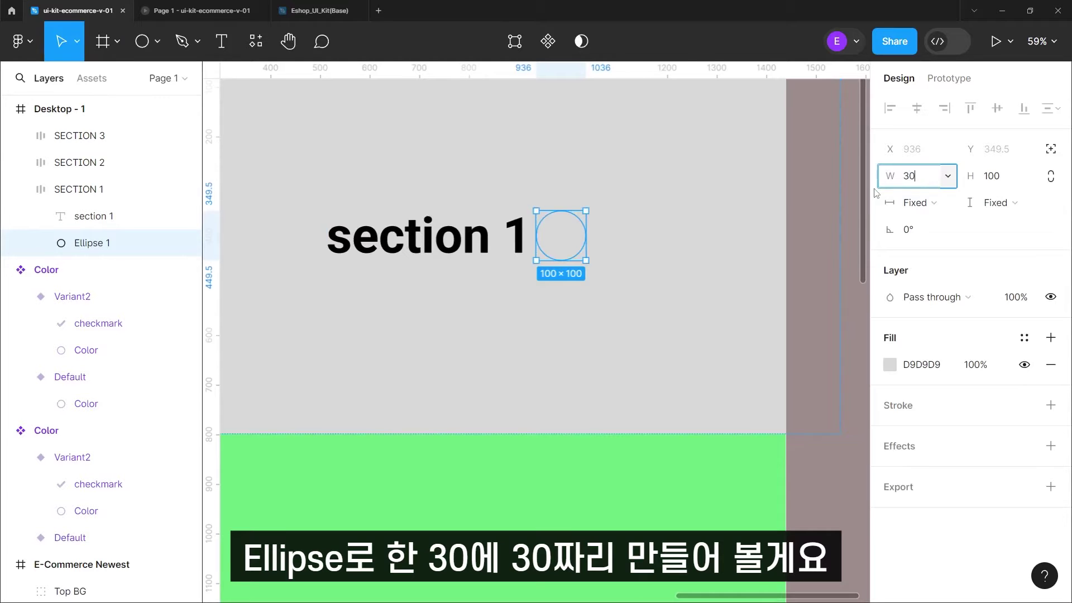
{"action": "key", "text": "Tab"}
{"action": "type", "text": "30"}
{"action": "key", "text": "Return"}
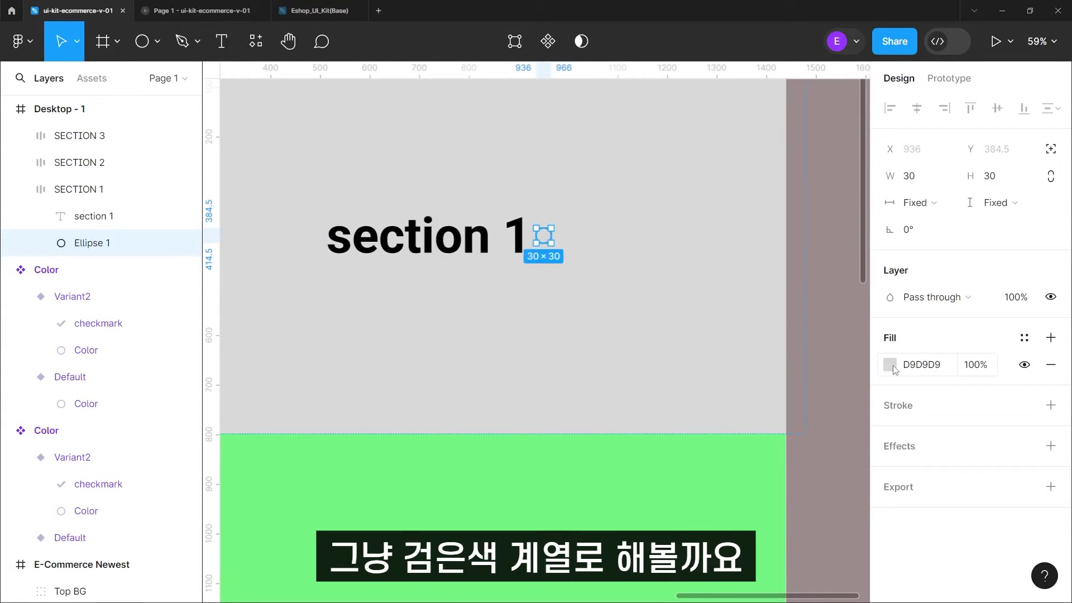
Fill the circle with grey 7D7D7D.
{"action": "left_click", "coordinate": [890, 365]}
{"action": "left_click_drag", "start_coordinate": [776, 290], "coordinate": [671, 275]}
{"action": "left_click", "coordinate": [544, 246]}
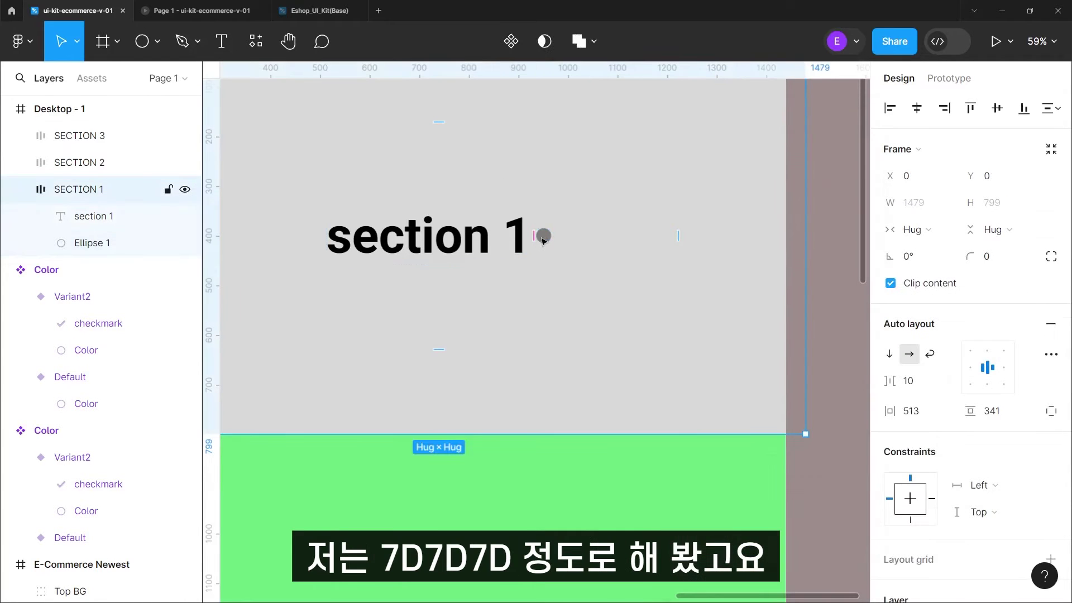
{"action": "left_click", "coordinate": [544, 239]}
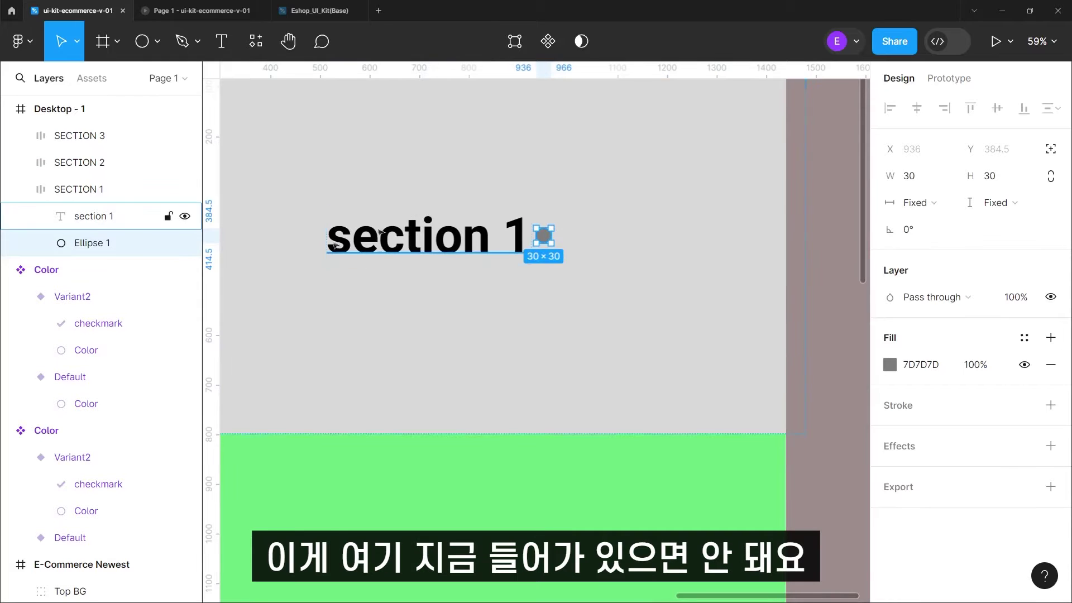
Move the circle out of SECTION 1 and place it near the first section's upper-right corner.
{"action": "mouse_move", "coordinate": [144, 242]}
{"action": "left_mouse_down"}
{"action": "mouse_move", "coordinate": [103, 211]}
{"action": "mouse_move", "coordinate": [83, 127]}
{"action": "left_mouse_up"}
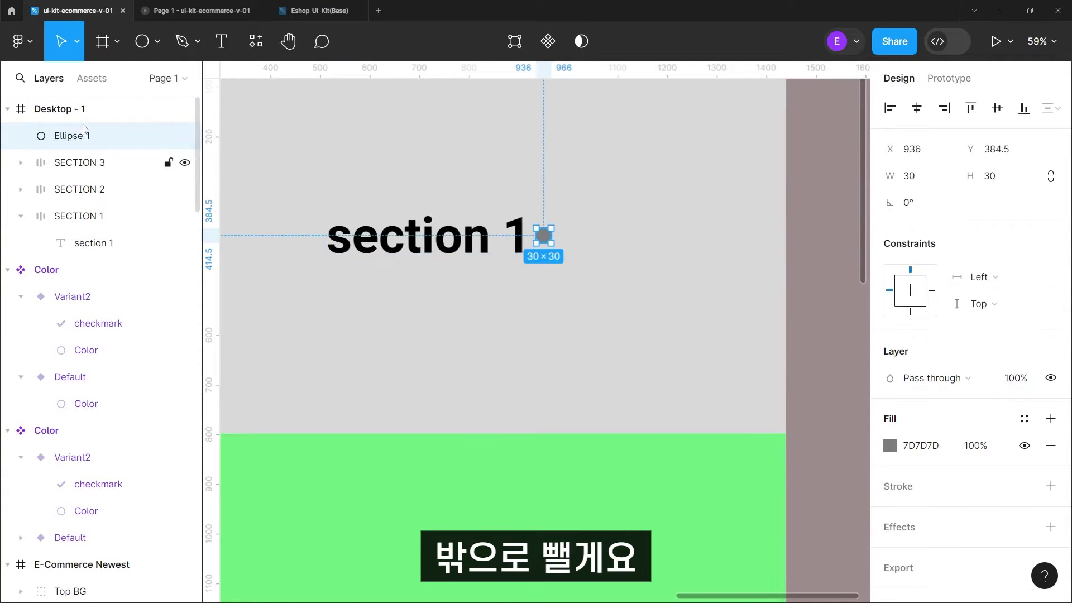
{"action": "left_click", "coordinate": [21, 218]}
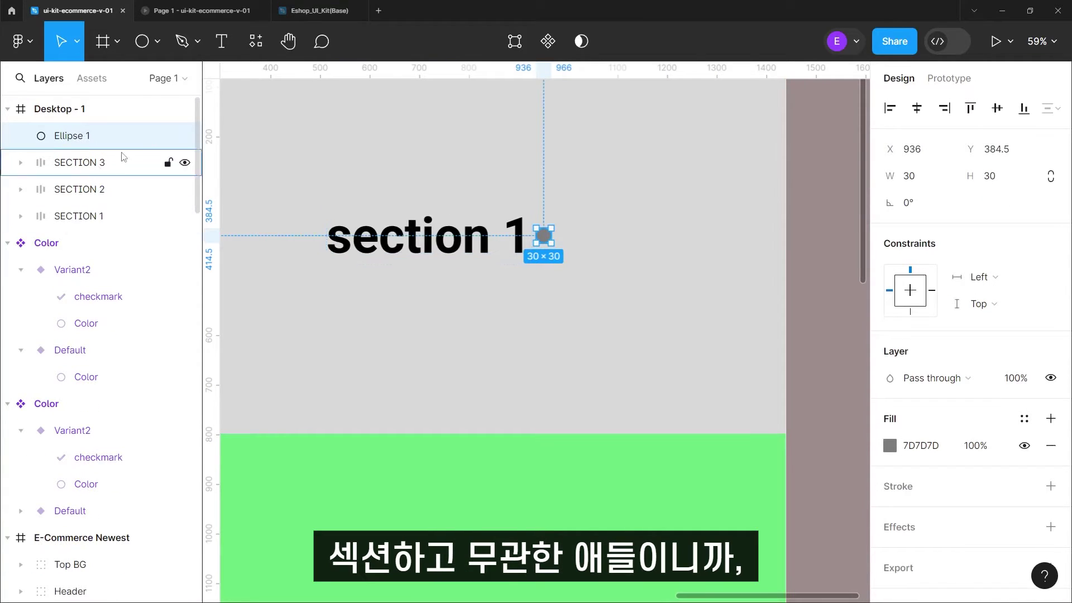
{"action": "left_click_drag", "start_coordinate": [111, 152], "coordinate": [118, 147]}
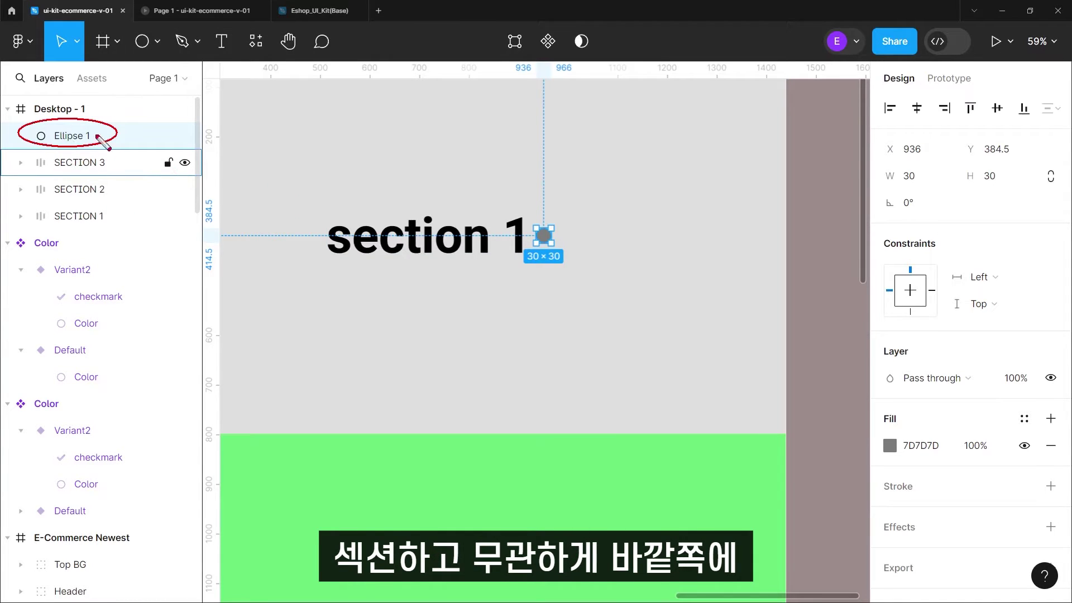
{"action": "left_click_drag", "start_coordinate": [547, 236], "coordinate": [758, 187]}
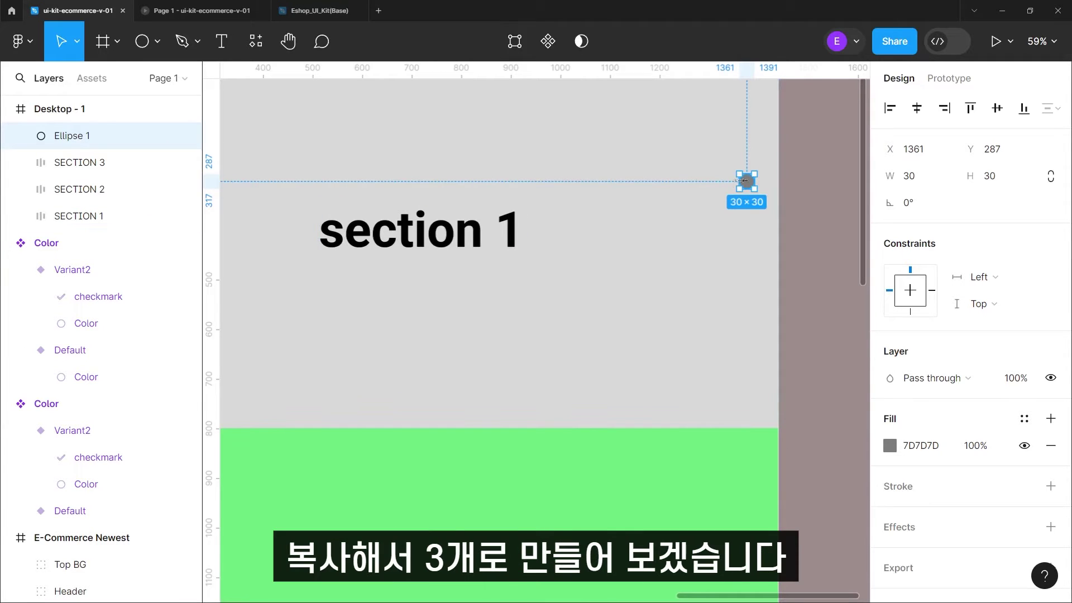
{"action": "mouse_move", "coordinate": [751, 185]}
{"action": "left_mouse_down"}
{"action": "mouse_move", "coordinate": [703, 255]}
{"action": "mouse_move", "coordinate": [773, 194]}
{"action": "mouse_move", "coordinate": [840, 201]}
{"action": "left_mouse_up"}
{"action": "scroll", "coordinate": [703, 255], "scroll_direction": "down", "scroll_amount": 2}
Set the page background colour to pale pink.
{"action": "left_click", "coordinate": [802, 153]}
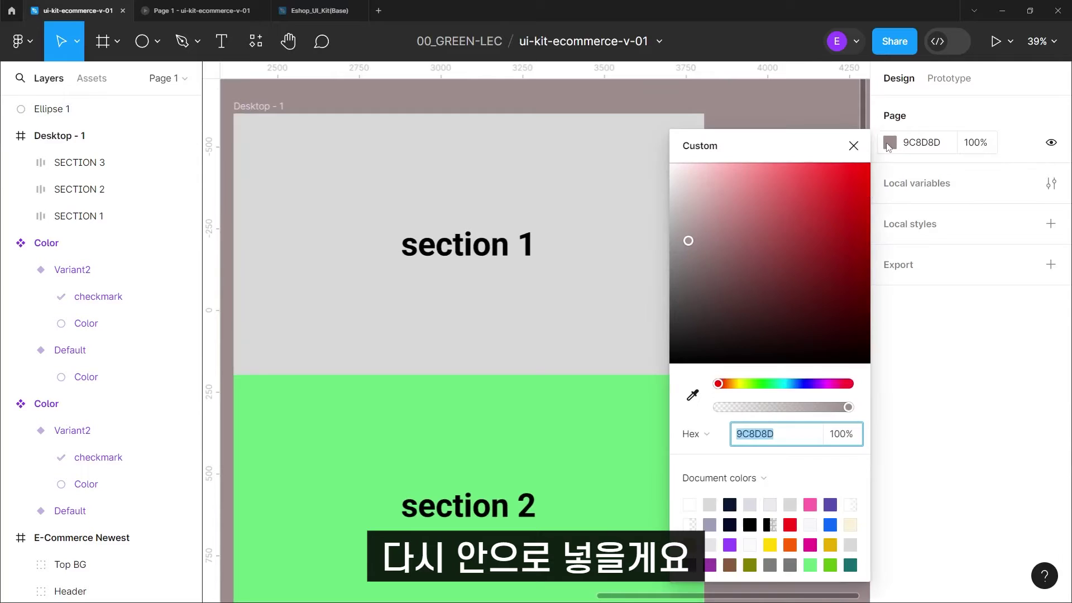
{"action": "left_click", "coordinate": [890, 143]}
{"action": "left_click", "coordinate": [686, 167]}
{"action": "key", "text": "Escape"}
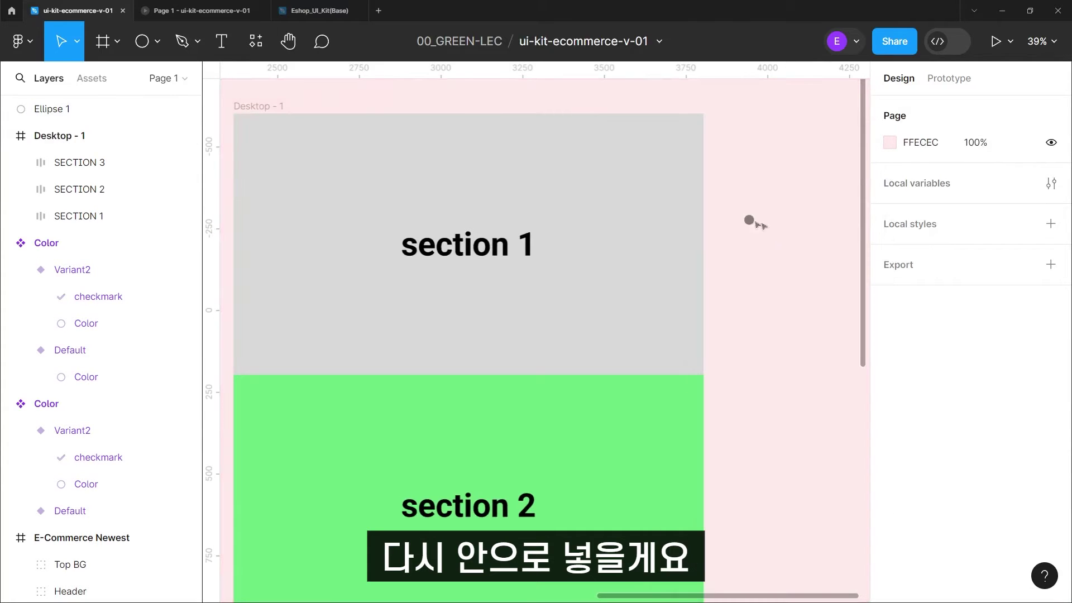
Duplicate the circle into three evenly spaced vertical dots and select all three.
{"action": "left_click", "coordinate": [750, 219]}
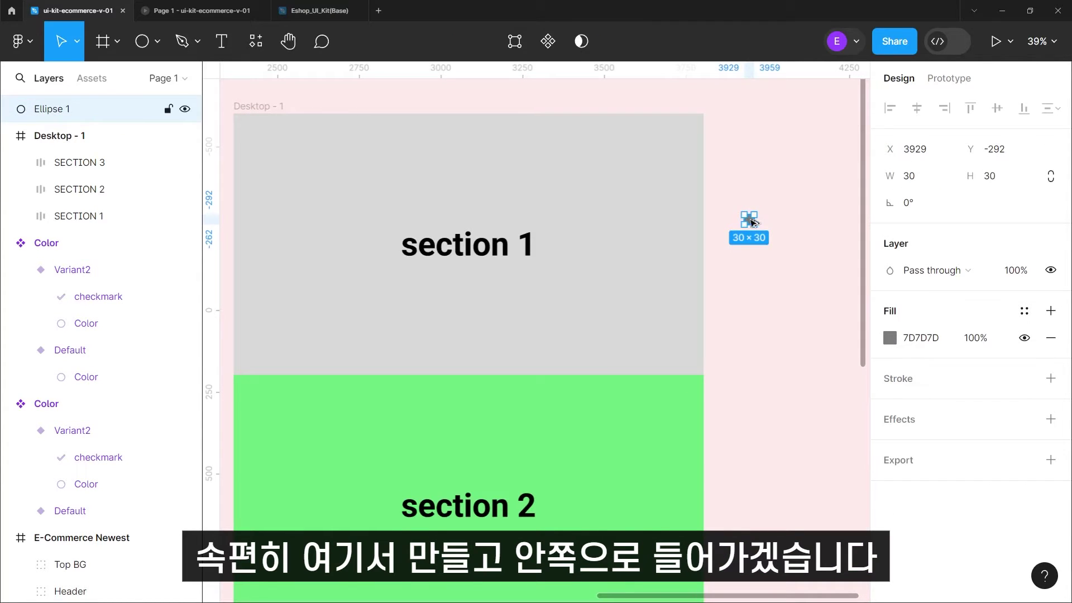
{"action": "left_click_drag", "start_coordinate": [752, 222], "coordinate": [751, 244]}
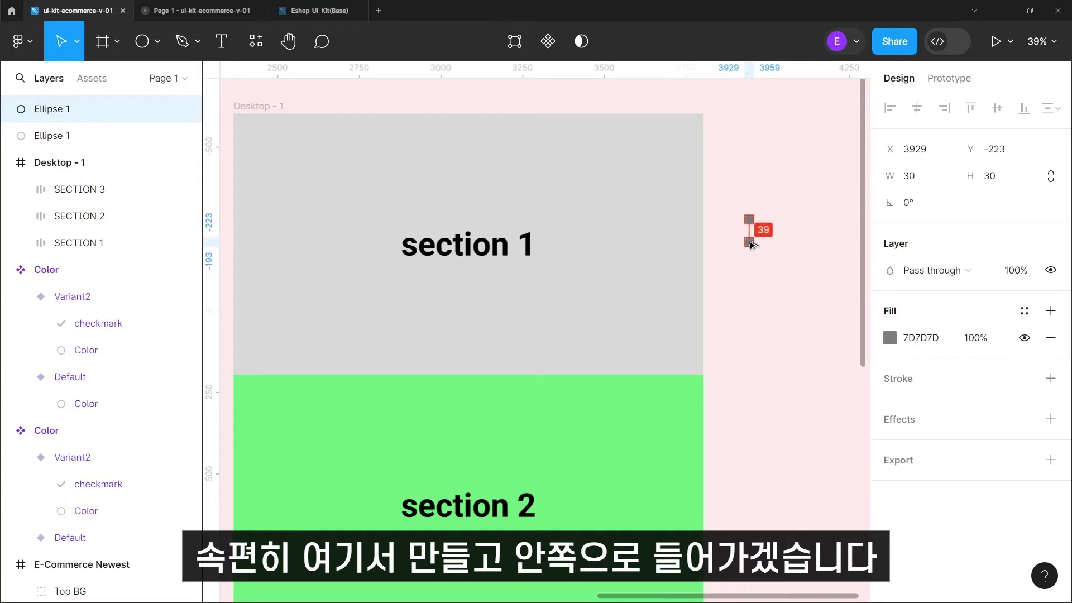
{"action": "left_click_drag", "start_coordinate": [751, 244], "coordinate": [742, 238]}
{"action": "key", "text": "ctrl+d"}
{"action": "left_click", "coordinate": [795, 265]}
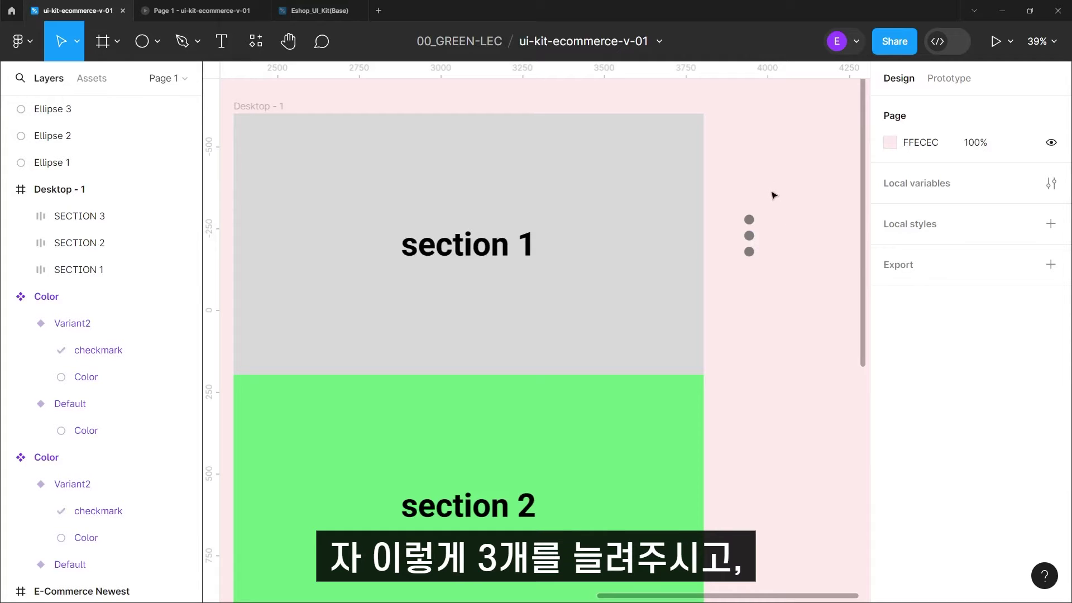
{"action": "left_click_drag", "start_coordinate": [783, 188], "coordinate": [729, 286]}
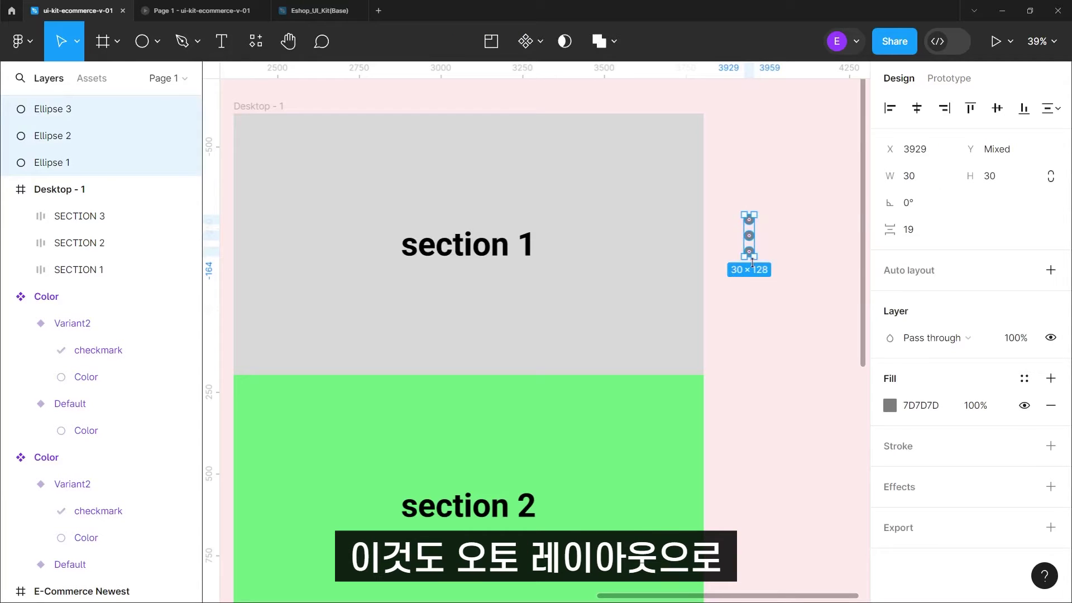
Wrap the three dots in a centre-aligned vertical auto layout frame with a 20 gap.
{"action": "left_click", "coordinate": [1051, 271]}
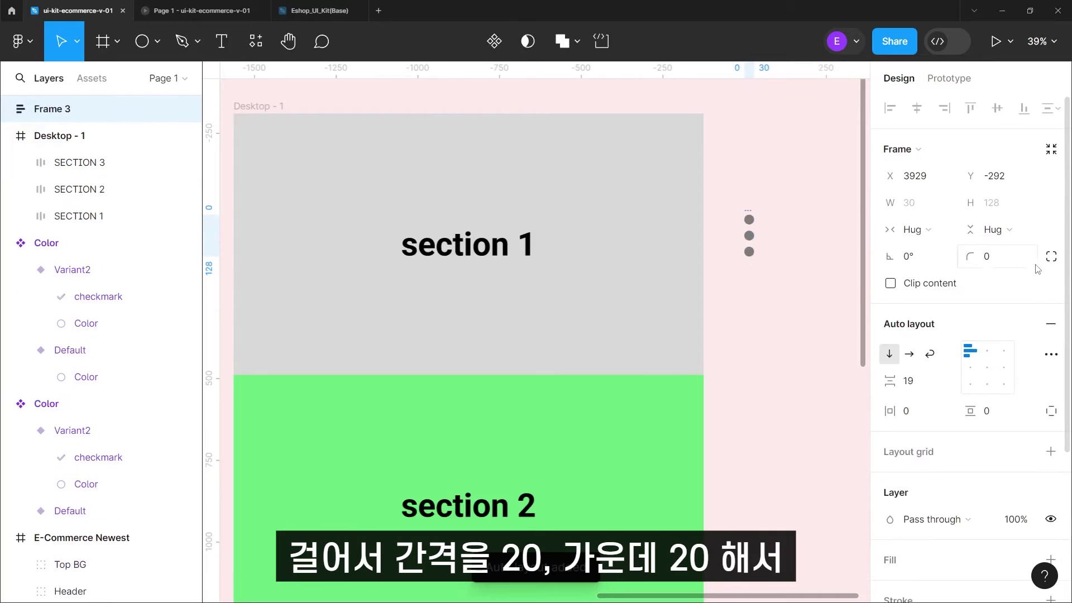
{"action": "left_click", "coordinate": [988, 368]}
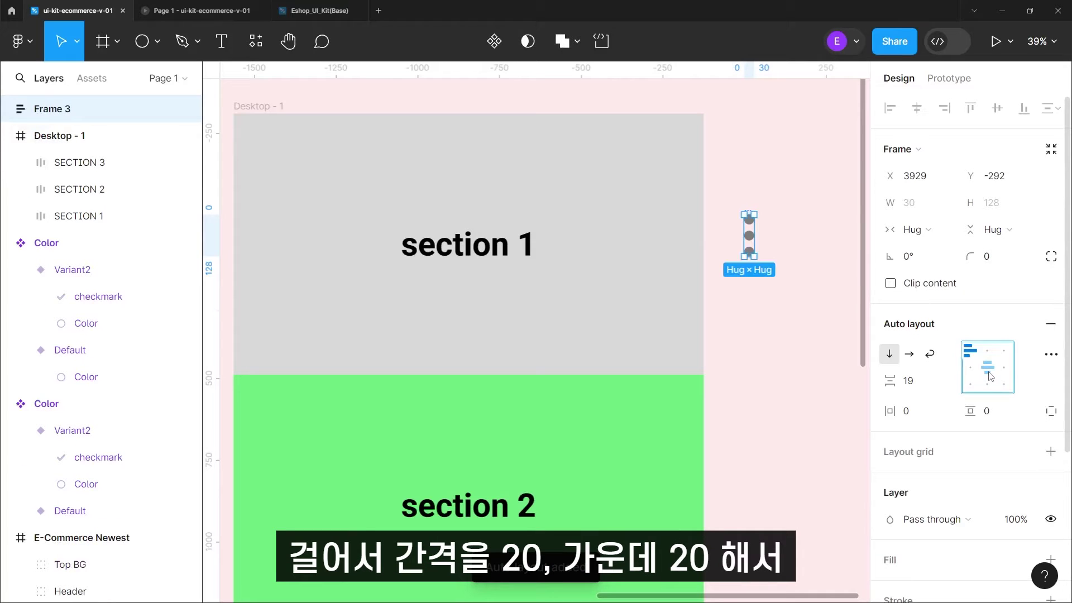
{"action": "left_click", "coordinate": [917, 382]}
{"action": "type", "text": "20"}
{"action": "key", "text": "Return"}
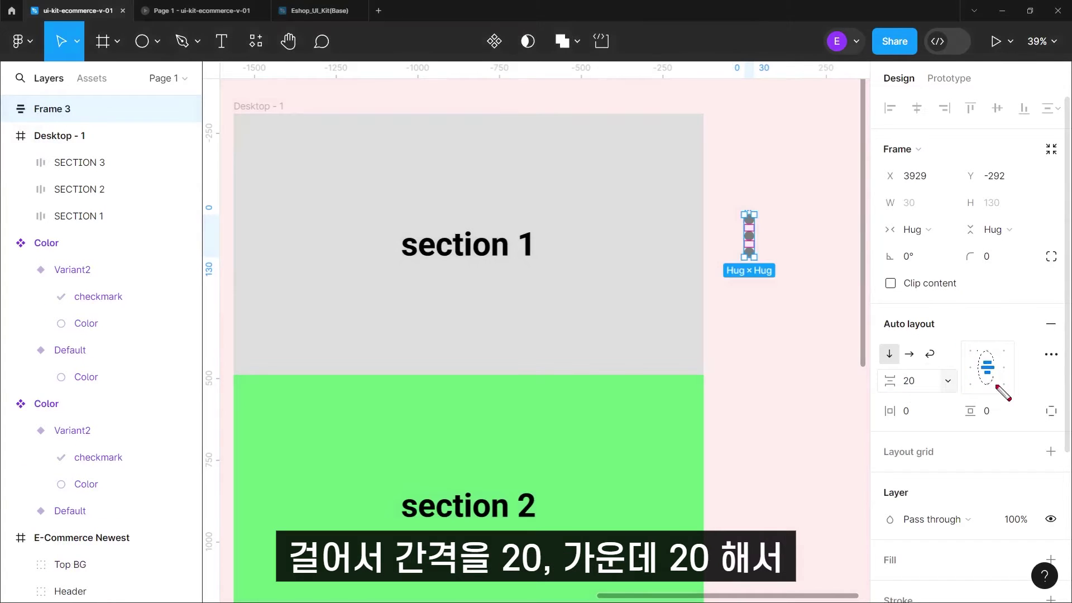
{"action": "left_click_drag", "start_coordinate": [992, 350], "coordinate": [997, 355]}
{"action": "mouse_move", "coordinate": [927, 385]}
{"action": "left_mouse_down"}
{"action": "mouse_move", "coordinate": [933, 397]}
{"action": "mouse_move", "coordinate": [932, 385]}
{"action": "left_mouse_up"}
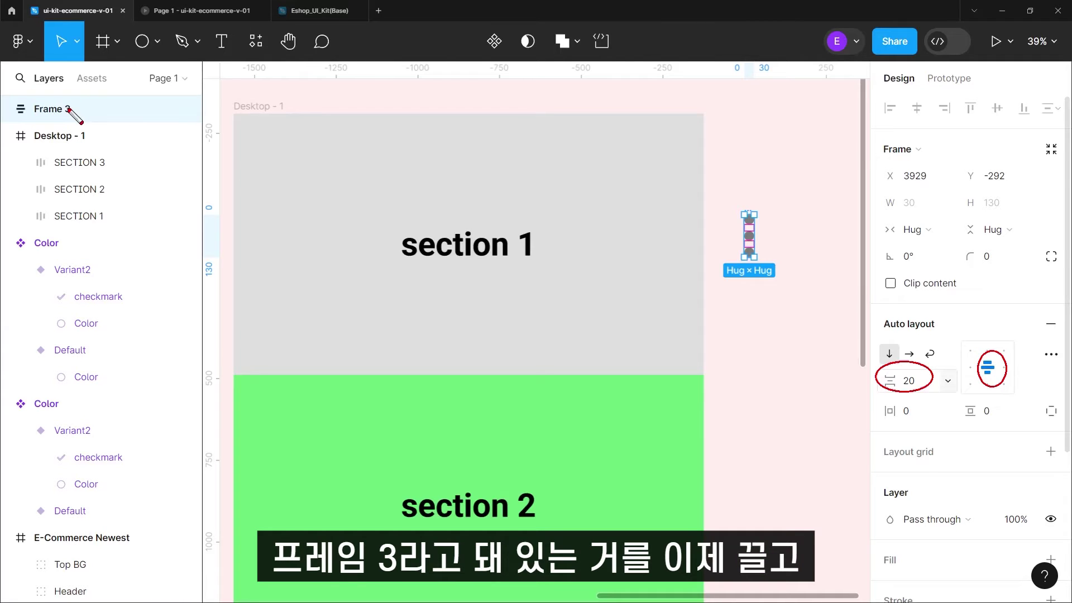
Place the dot frame beside the section 1 heading, directly inside Desktop - 1.
{"action": "key", "text": "Escape"}
{"action": "left_click_drag", "start_coordinate": [752, 241], "coordinate": [685, 243]}
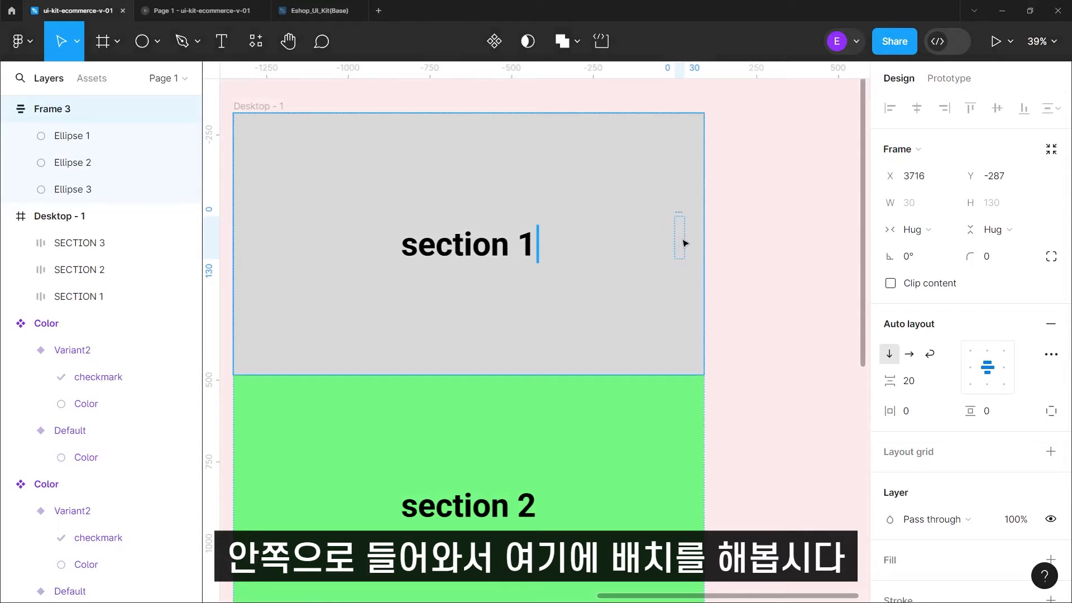
{"action": "left_click_drag", "start_coordinate": [685, 244], "coordinate": [620, 223]}
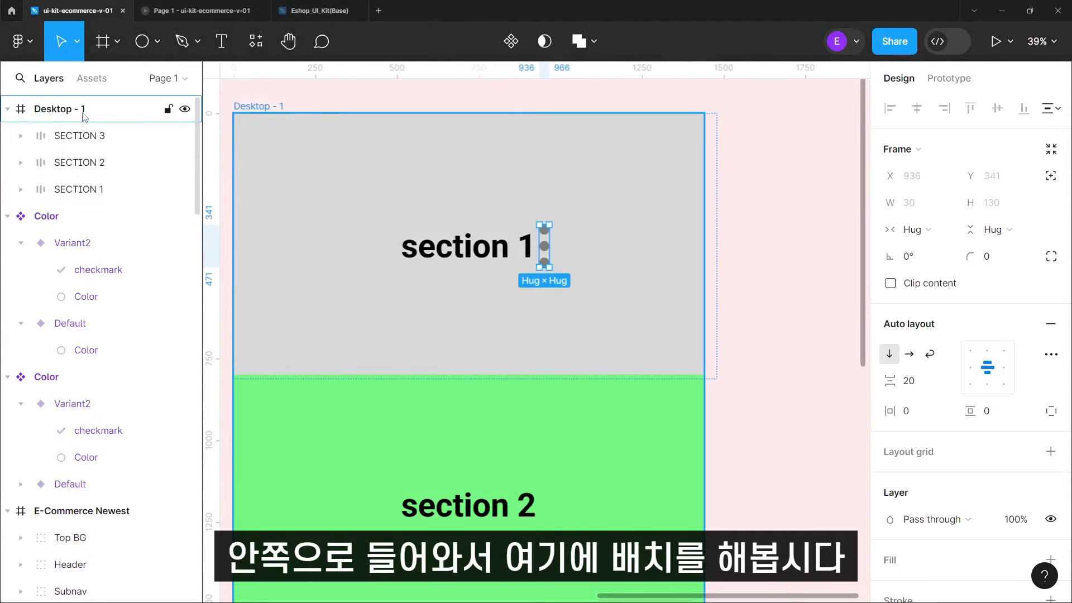
{"action": "left_click", "coordinate": [21, 190]}
{"action": "left_click_drag", "start_coordinate": [110, 246], "coordinate": [98, 124]}
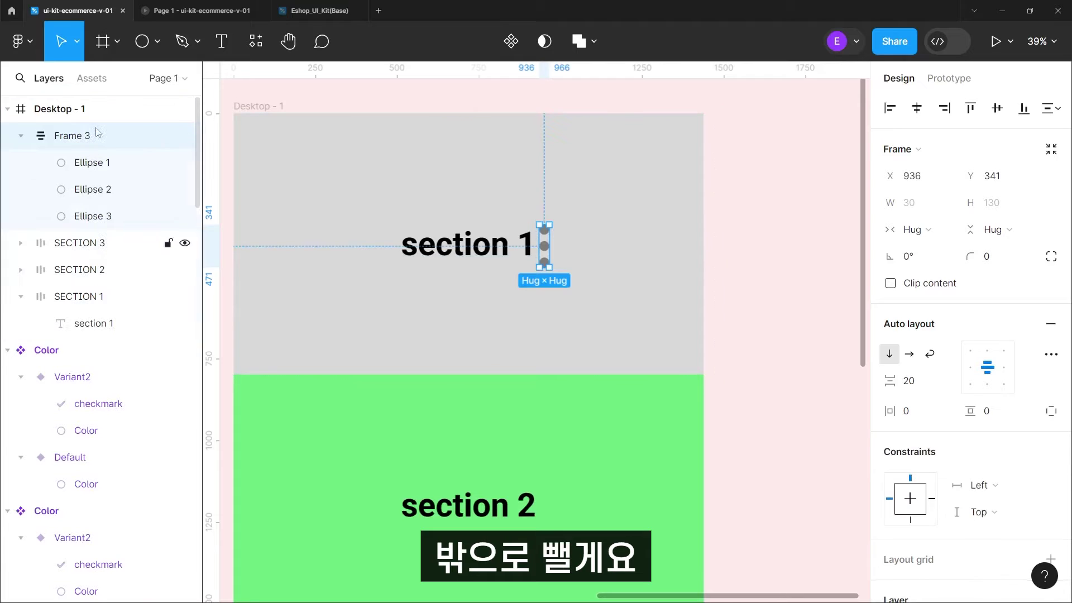
Collapse the layer list and rename Frame 3 to 'pager'.
{"action": "left_click", "coordinate": [21, 296]}
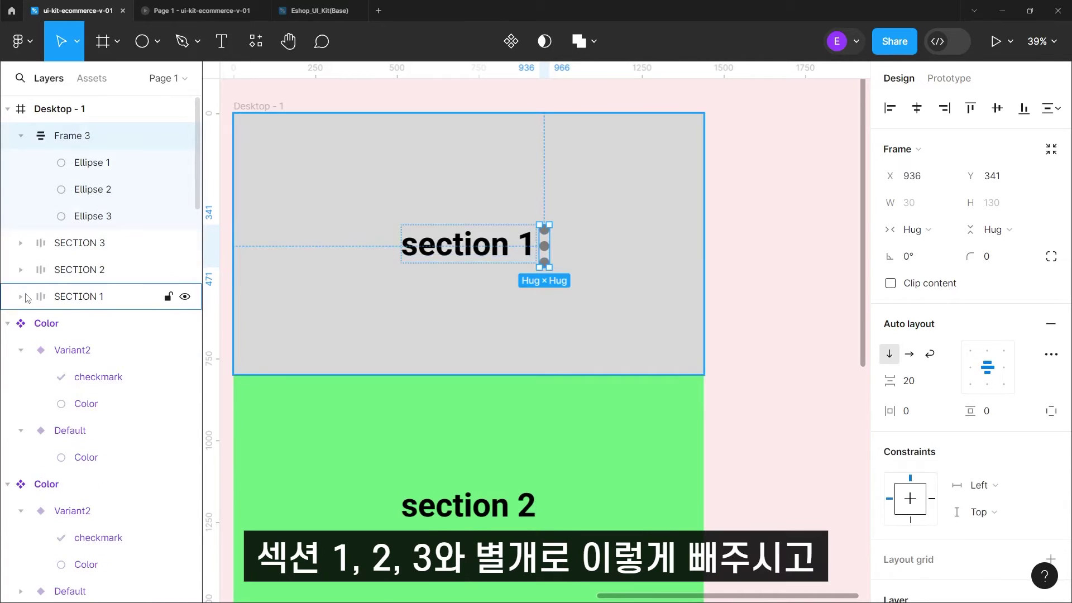
{"action": "left_click", "coordinate": [22, 137]}
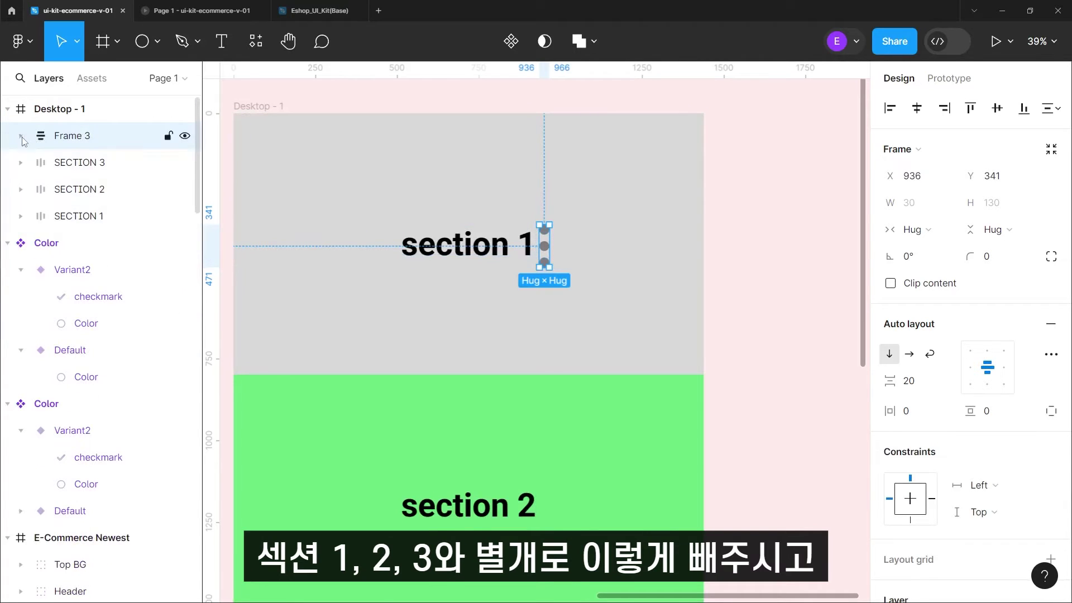
{"action": "double_click", "coordinate": [81, 137]}
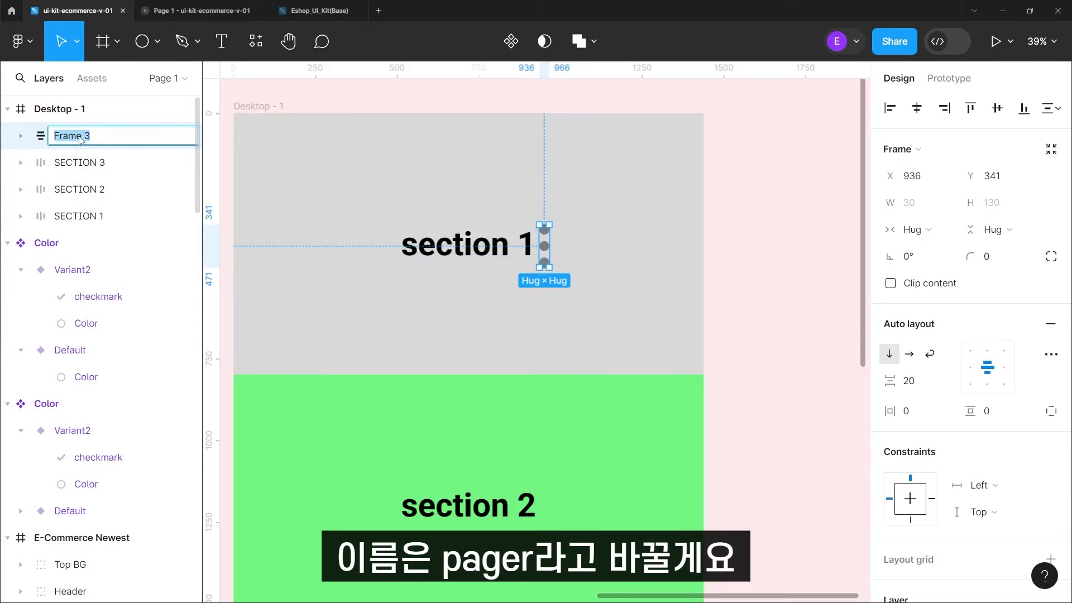
{"action": "type", "text": "pA"}
{"action": "type", "text": "pager"}
{"action": "key", "text": "Return"}
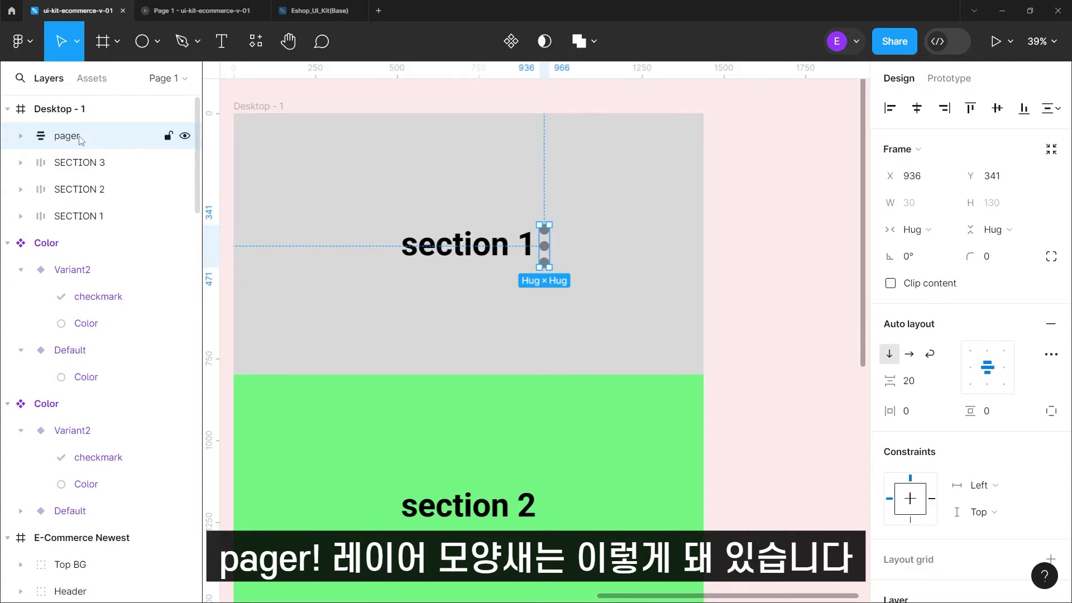
{"action": "key", "text": "Print"}
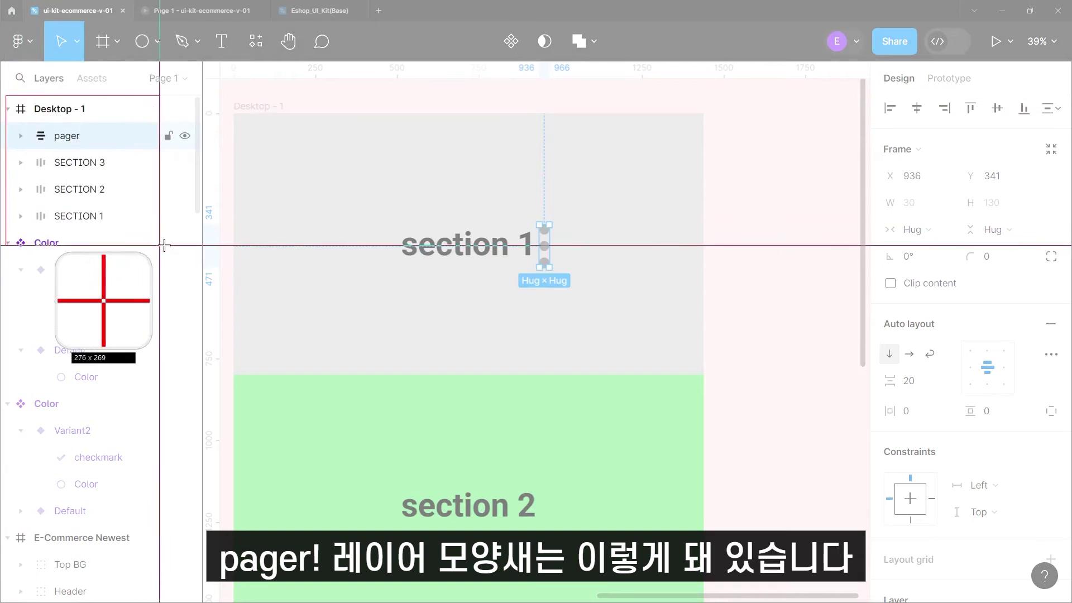
Capture an image of the Layers panel in ALCapture and close the viewer.
{"action": "left_click_drag", "start_coordinate": [6, 95], "coordinate": [202, 237]}
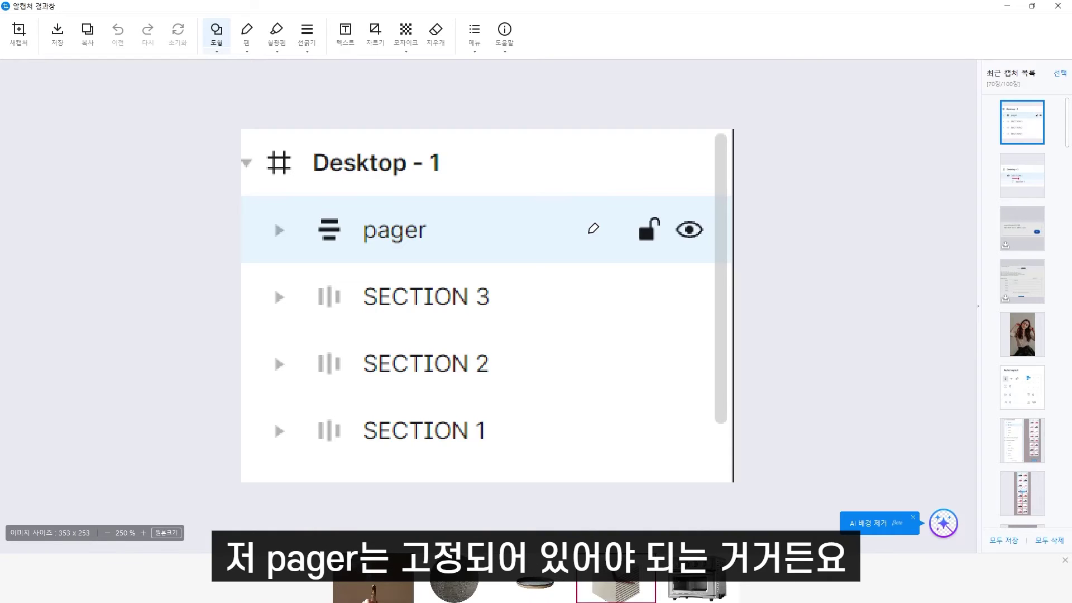
{"action": "left_click", "coordinate": [1008, 6]}
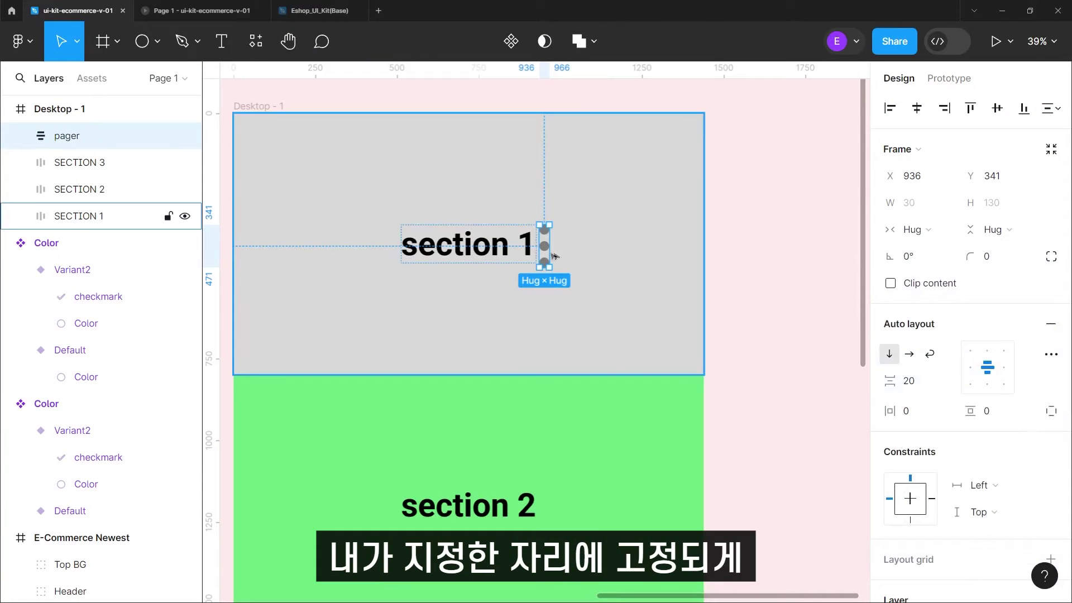
Move the pager to section 1's right edge and vertically centre it on SECTION 1.
{"action": "left_click_drag", "start_coordinate": [549, 249], "coordinate": [686, 250]}
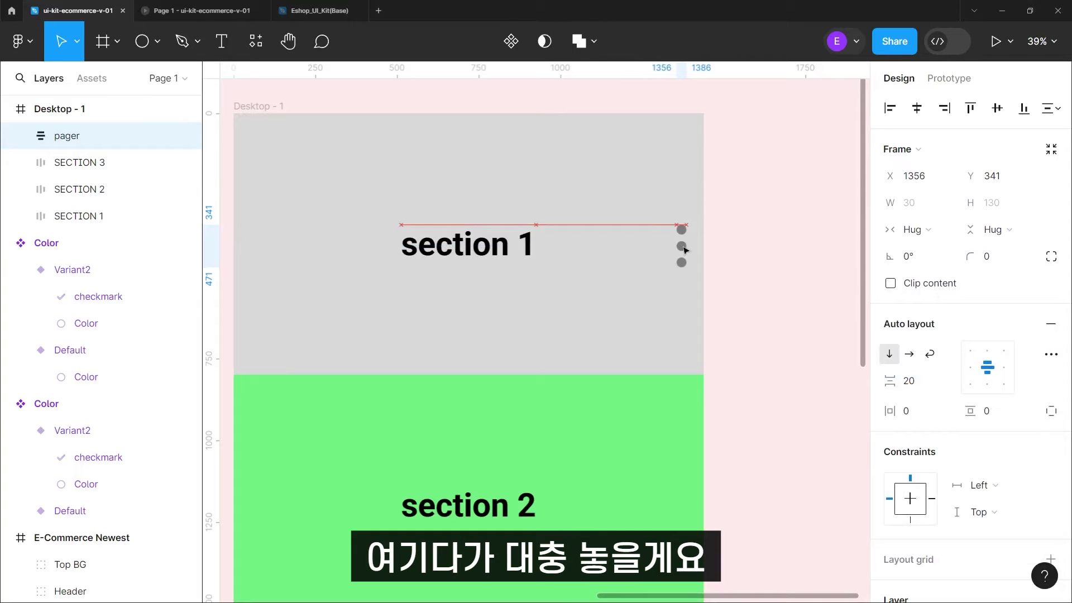
{"action": "left_click", "coordinate": [75, 216], "text": "ctrl"}
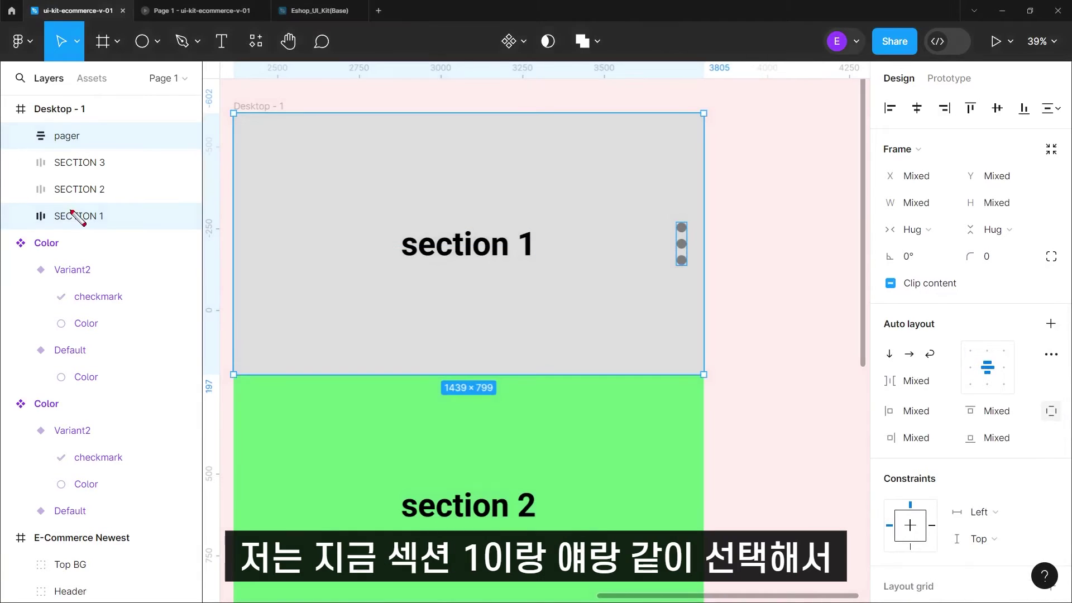
{"action": "left_click_drag", "start_coordinate": [29, 202], "coordinate": [143, 241]}
{"action": "left_click_drag", "start_coordinate": [29, 122], "coordinate": [96, 148]}
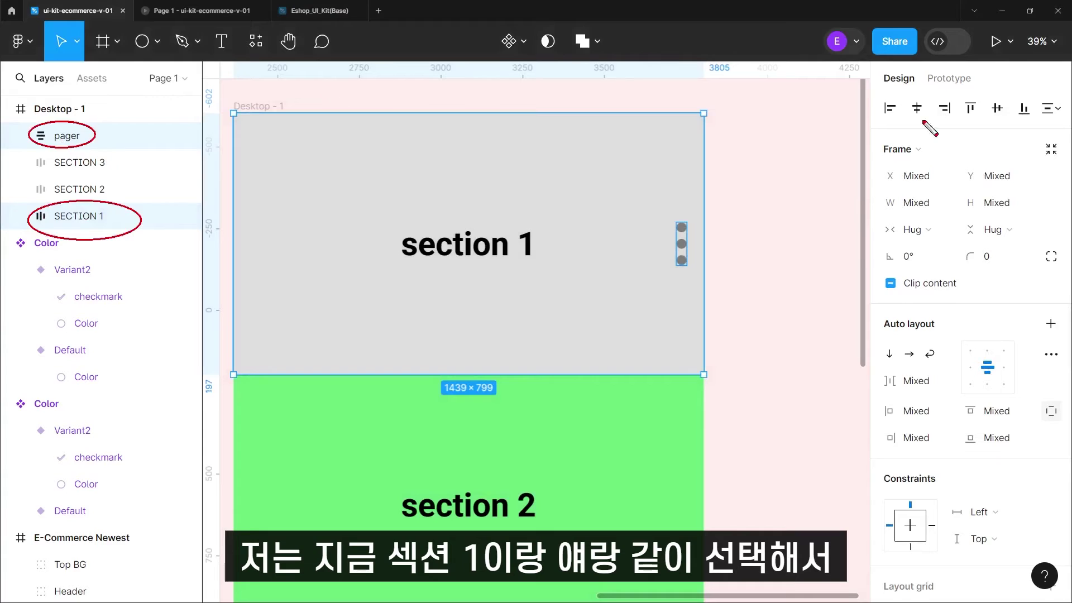
{"action": "left_click_drag", "start_coordinate": [988, 88], "coordinate": [1009, 128]}
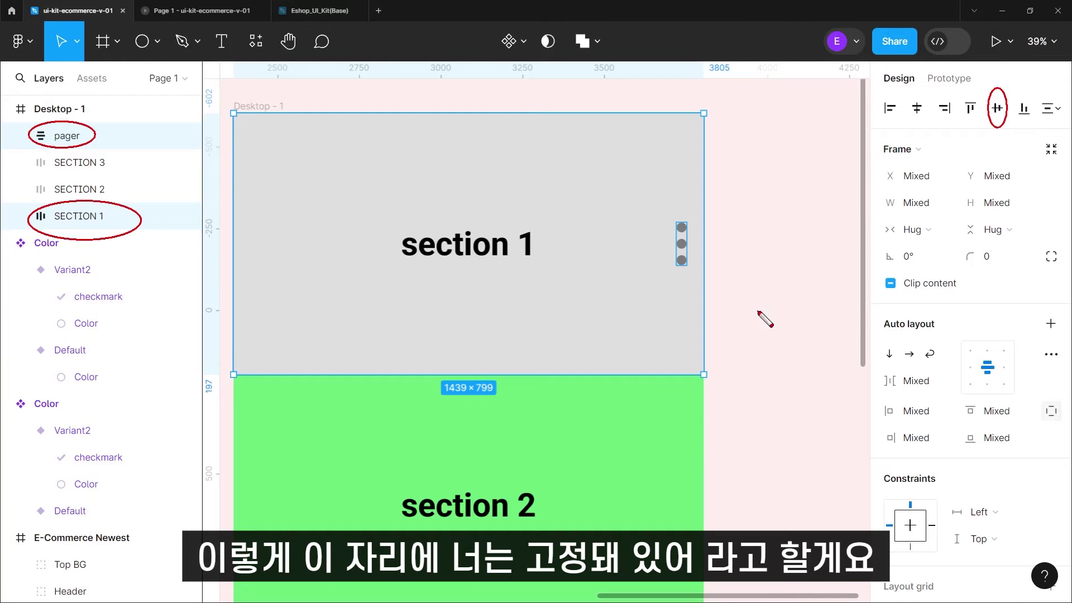
{"action": "left_click", "coordinate": [65, 137]}
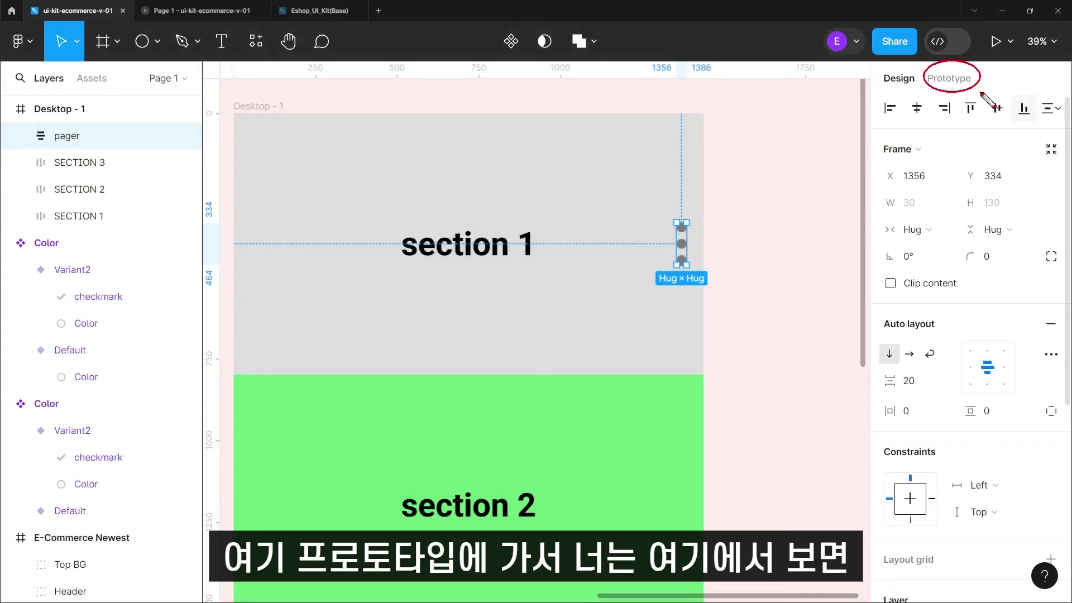
Set the pager's scroll behaviour position to Fixed (stay in place).
{"action": "left_click", "coordinate": [963, 80]}
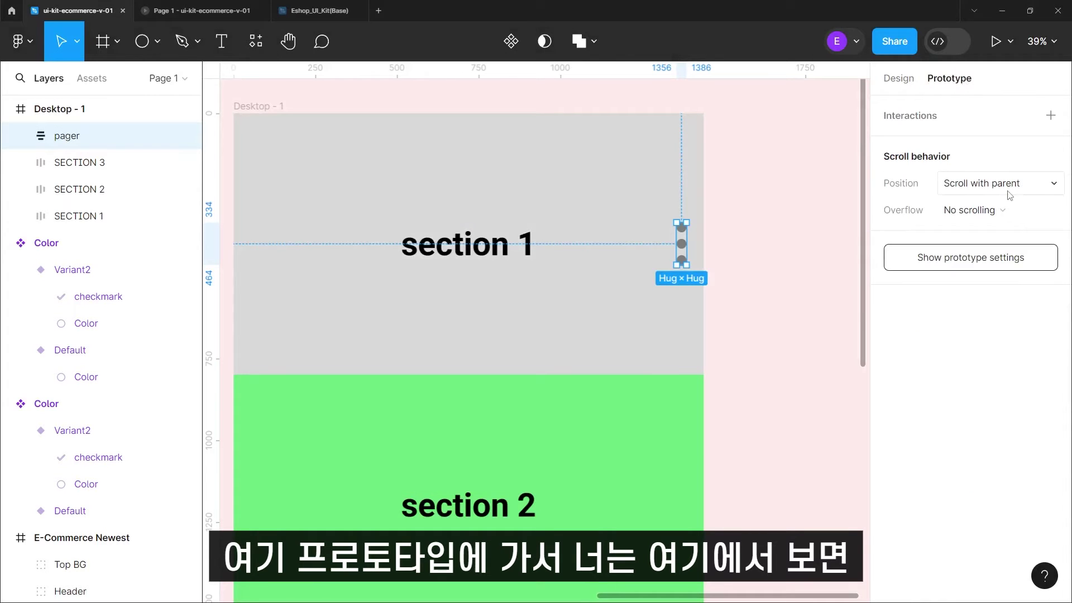
{"action": "left_click_drag", "start_coordinate": [854, 162], "coordinate": [1056, 202]}
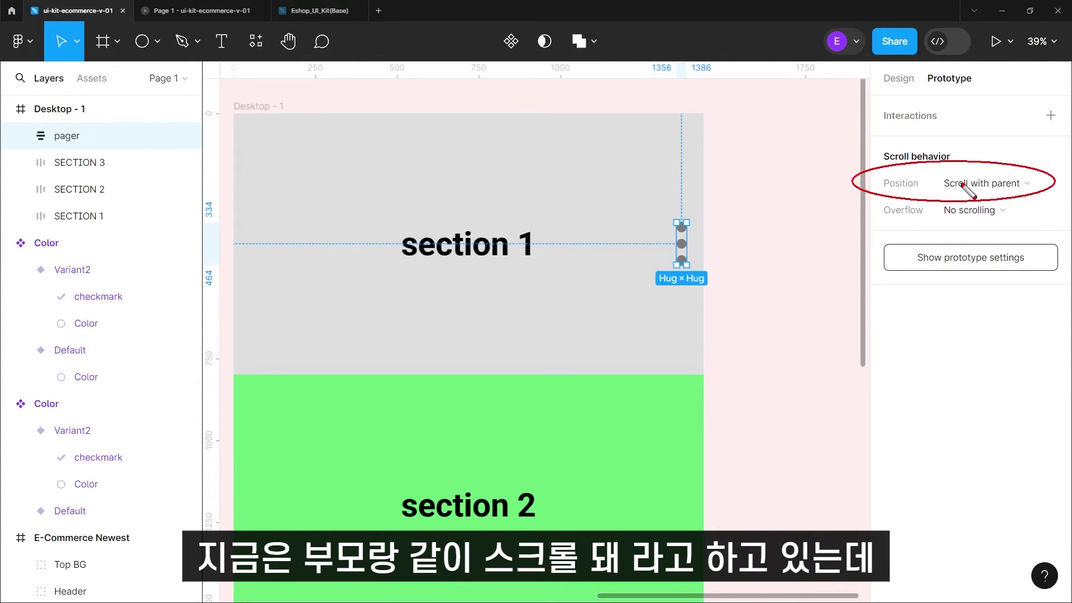
{"action": "left_click", "coordinate": [1004, 184]}
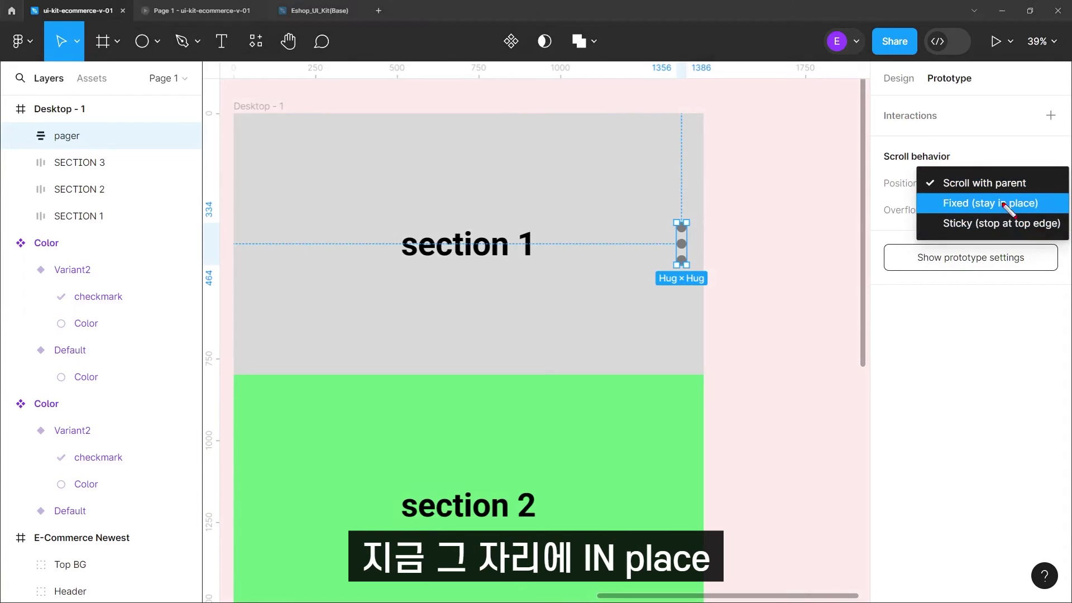
{"action": "left_click_drag", "start_coordinate": [944, 197], "coordinate": [1062, 221]}
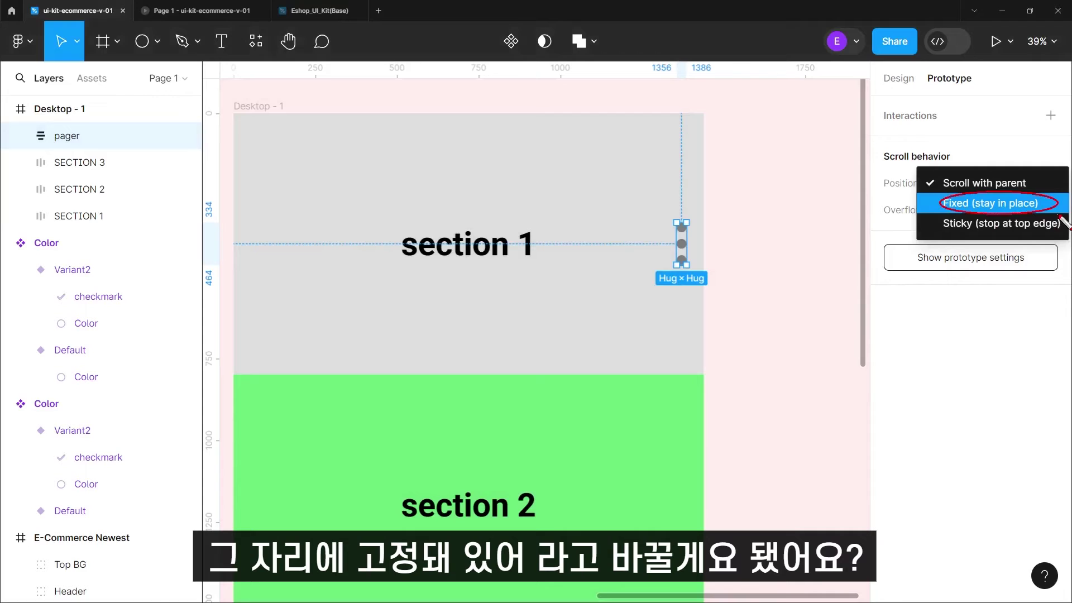
{"action": "left_click", "coordinate": [1025, 206]}
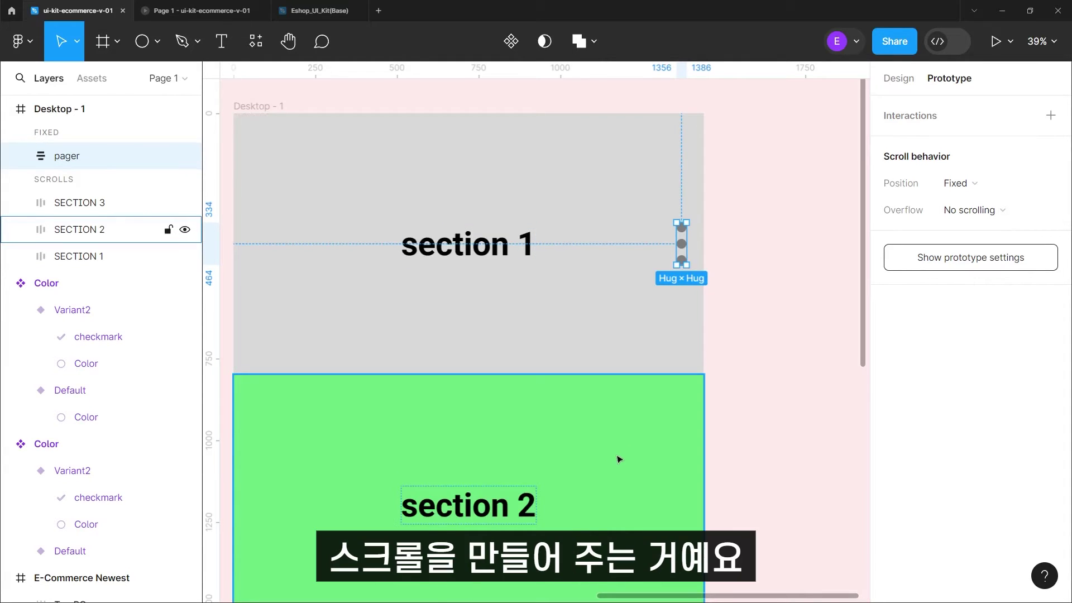
Select the first dot, Ellipse 1, inside the pager.
{"action": "left_click", "coordinate": [751, 186]}
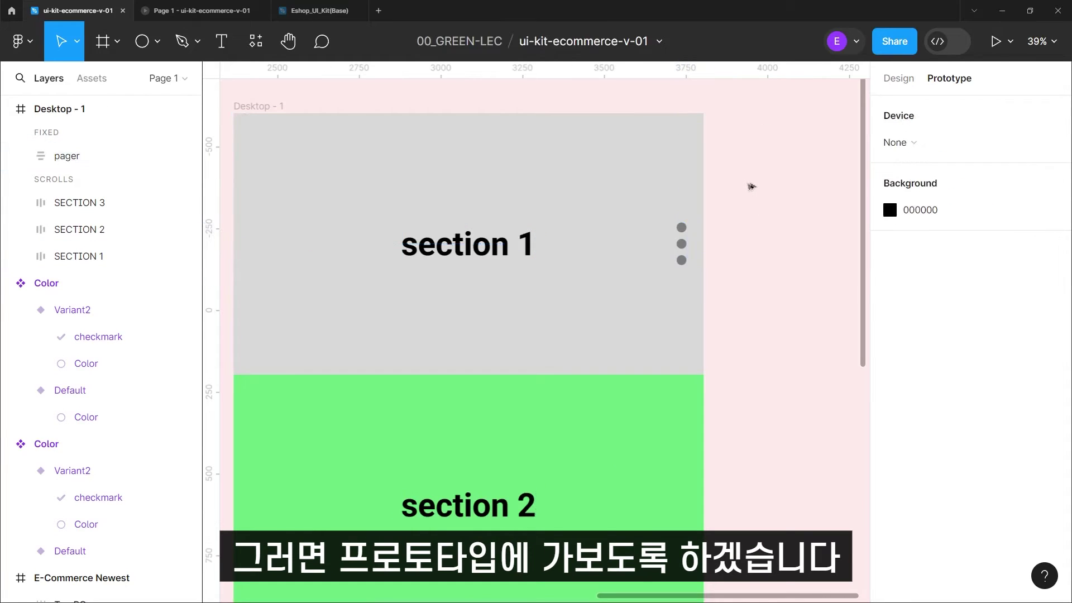
{"action": "left_click", "coordinate": [682, 228]}
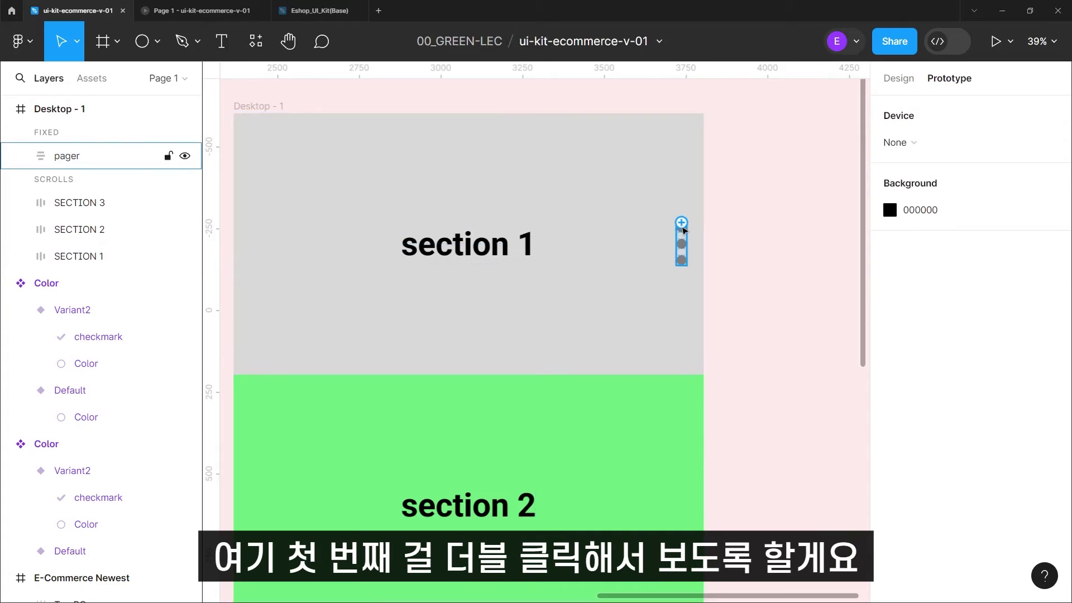
{"action": "scroll", "coordinate": [683, 231], "scroll_direction": "up", "scroll_amount": 5}
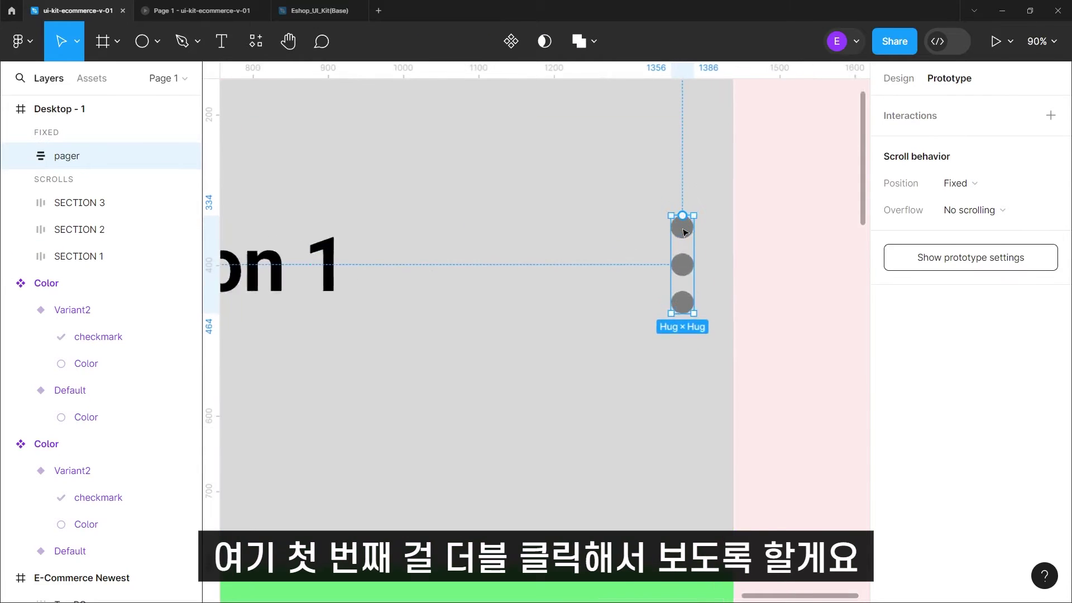
{"action": "scroll", "coordinate": [686, 232], "scroll_direction": "up", "scroll_amount": 3}
{"action": "double_click", "coordinate": [688, 232]}
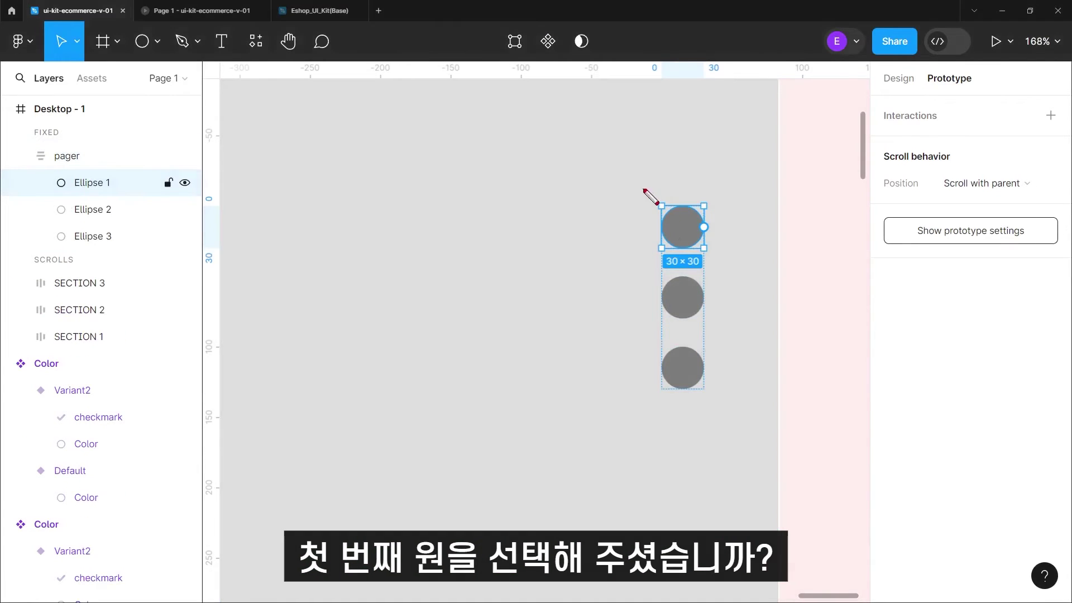
{"action": "left_click_drag", "start_coordinate": [646, 196], "coordinate": [738, 259]}
{"action": "mouse_move", "coordinate": [156, 175]}
{"action": "left_mouse_down"}
{"action": "mouse_move", "coordinate": [107, 201]}
{"action": "mouse_move", "coordinate": [130, 195]}
{"action": "left_mouse_up"}
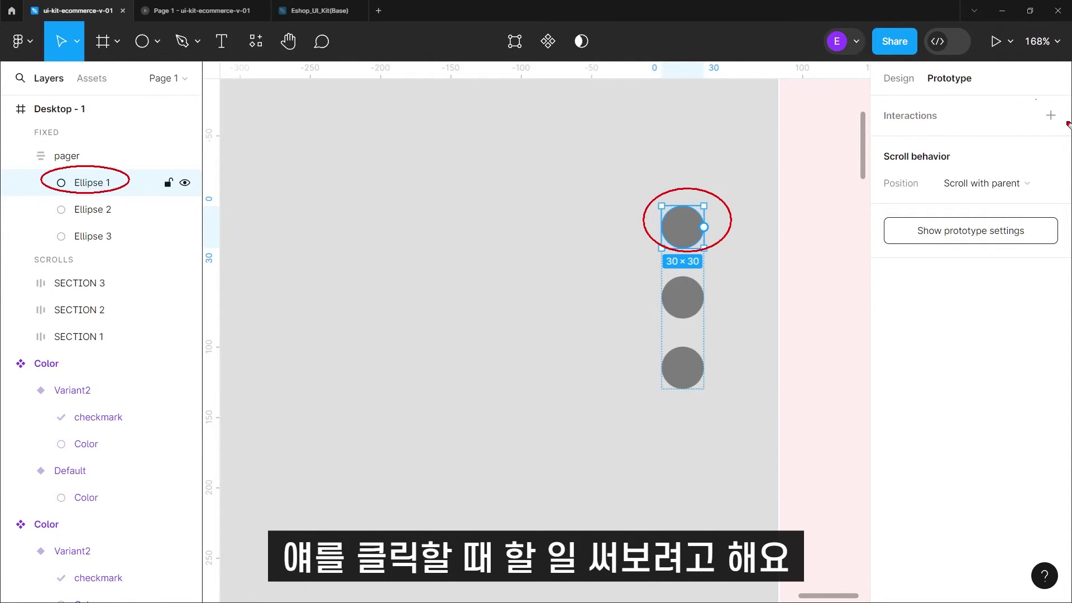
{"action": "left_click_drag", "start_coordinate": [1068, 124], "coordinate": [1069, 135]}
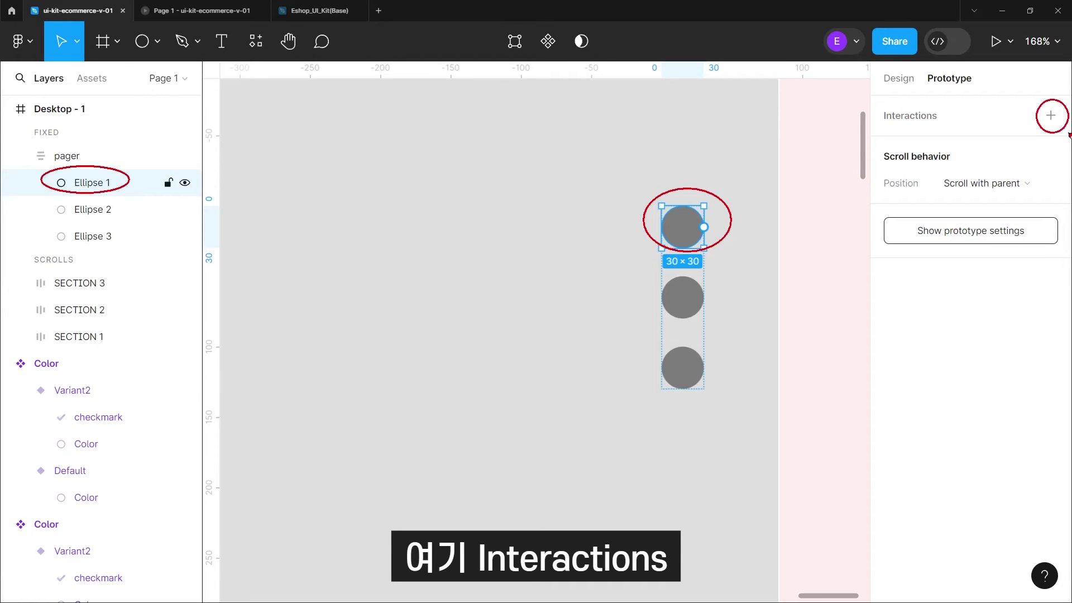
Add an on-click Scroll to interaction to the dot with vertical offset 0.
{"action": "left_click", "coordinate": [1051, 116]}
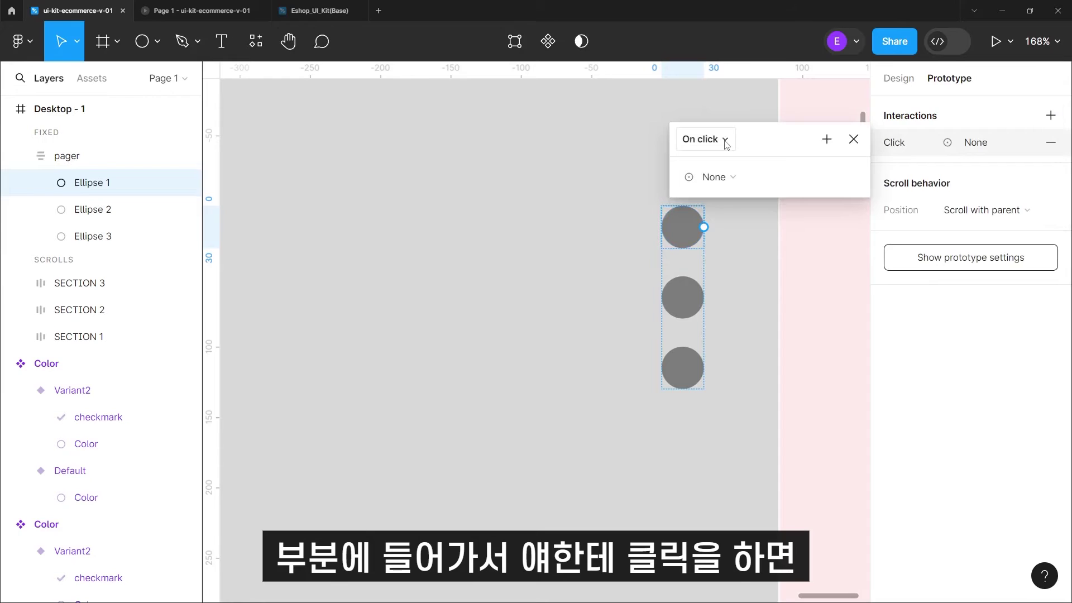
{"action": "left_click", "coordinate": [749, 178]}
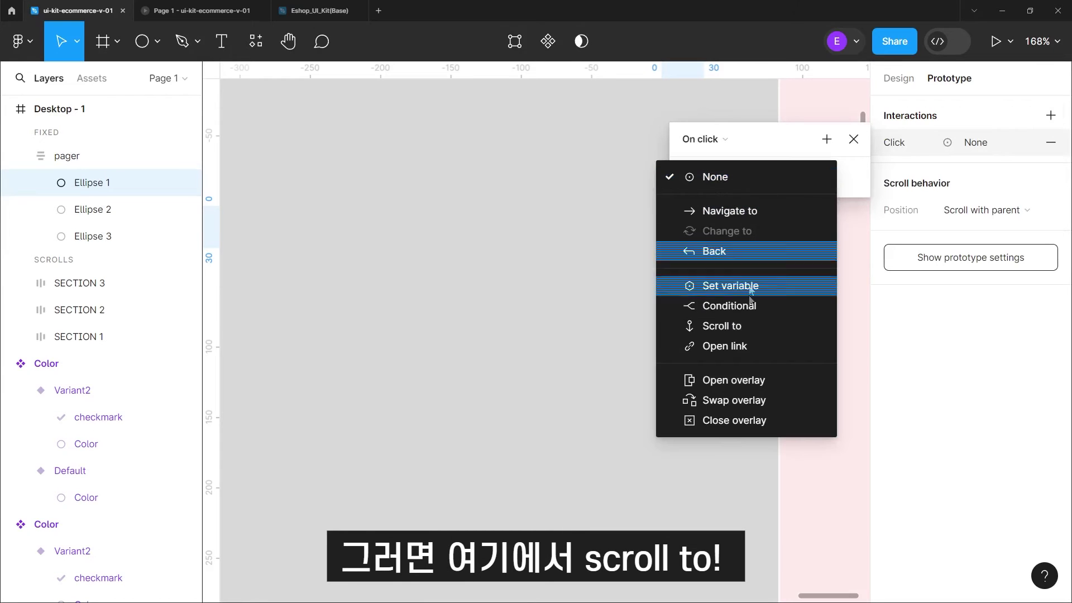
{"action": "left_click", "coordinate": [754, 335]}
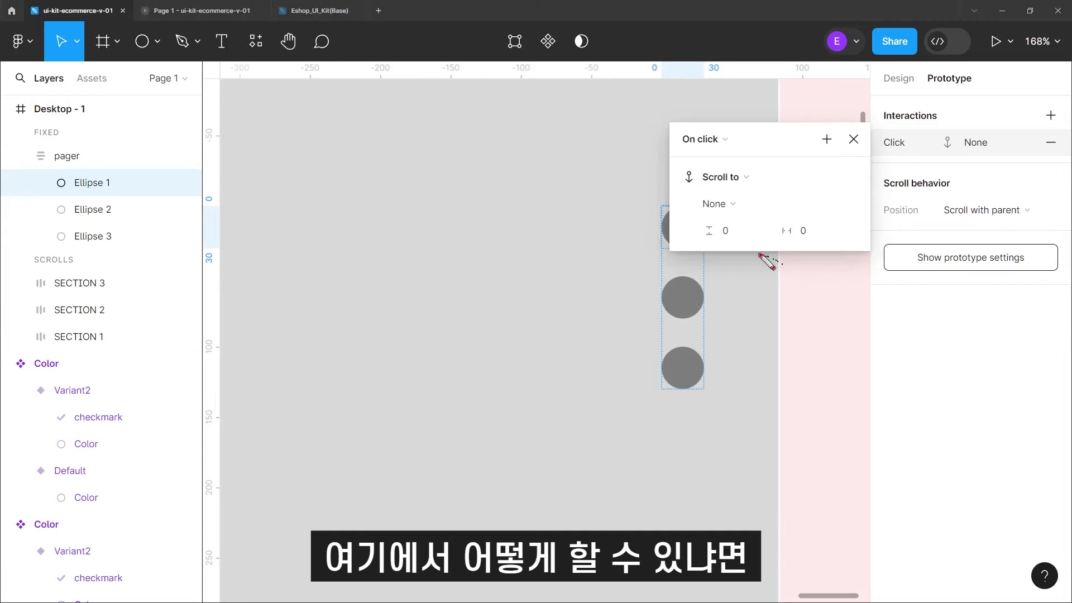
{"action": "left_click_drag", "start_coordinate": [740, 221], "coordinate": [743, 224]}
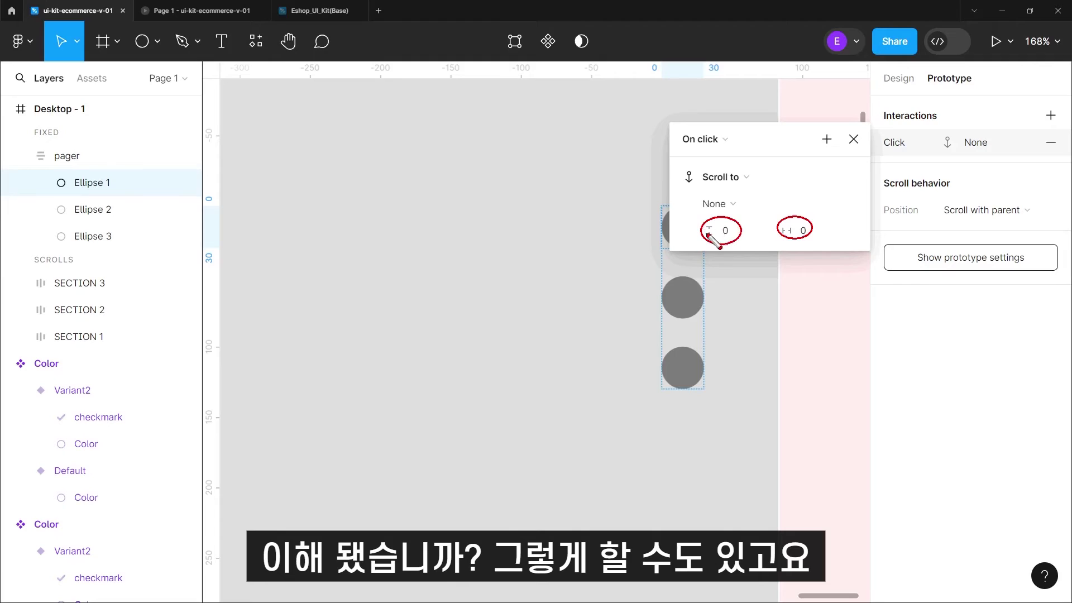
{"action": "left_click", "coordinate": [726, 230]}
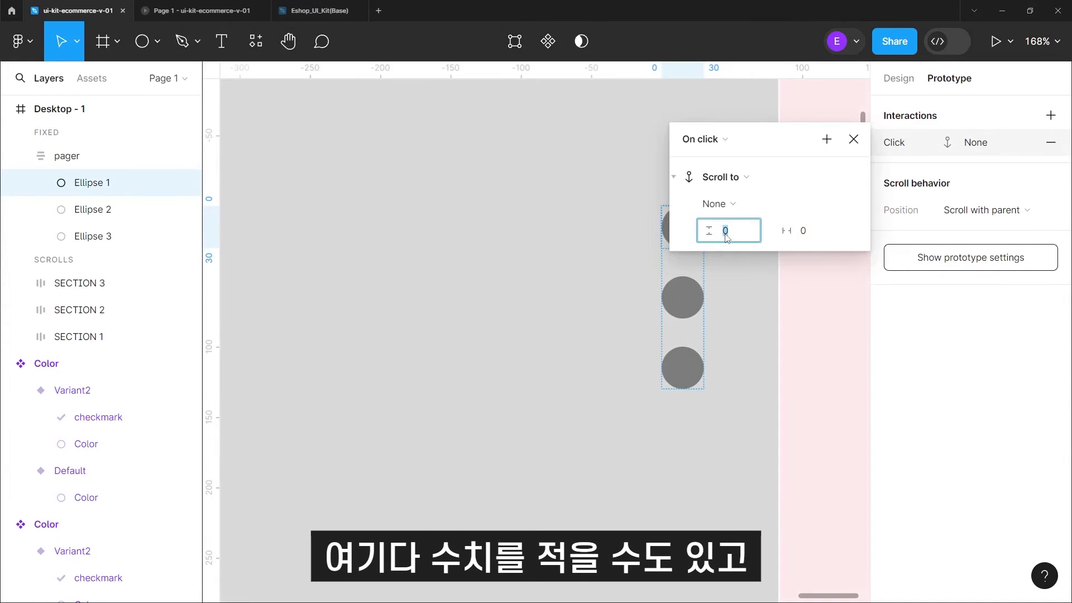
{"action": "type", "text": "1000"}
{"action": "key", "text": "Return"}
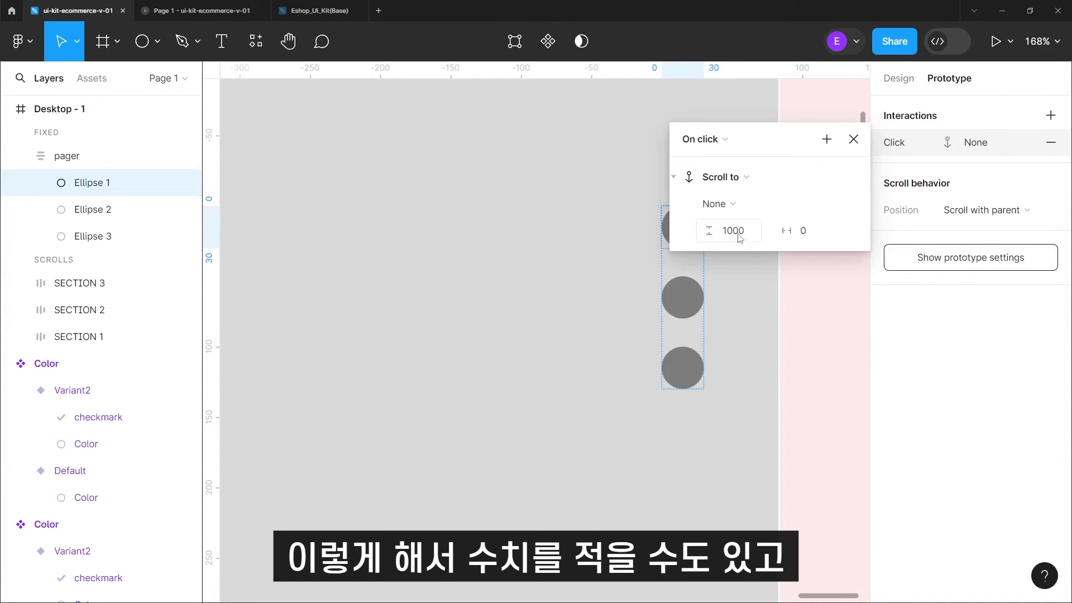
{"action": "left_click", "coordinate": [740, 237]}
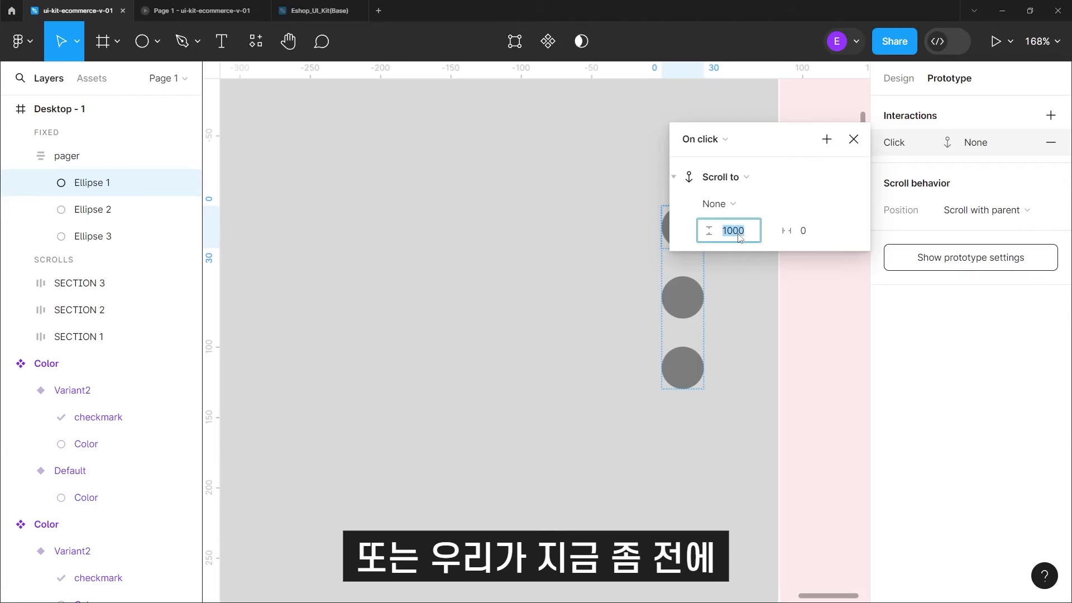
{"action": "type", "text": "0"}
{"action": "key", "text": "Return"}
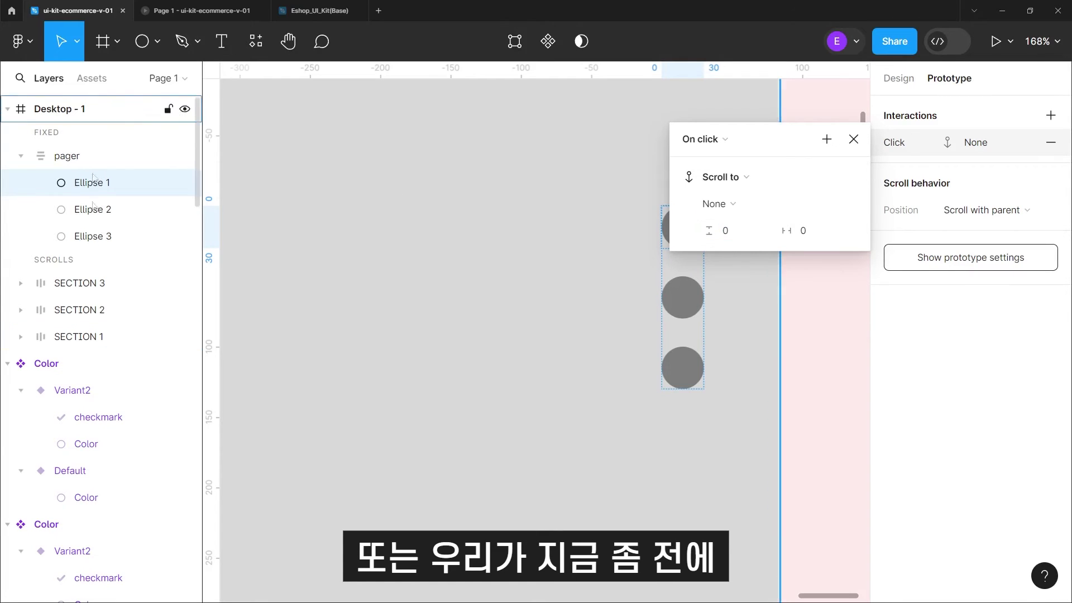
Choose SECTION 1 as the interaction's scroll target.
{"action": "left_click_drag", "start_coordinate": [31, 262], "coordinate": [130, 354]}
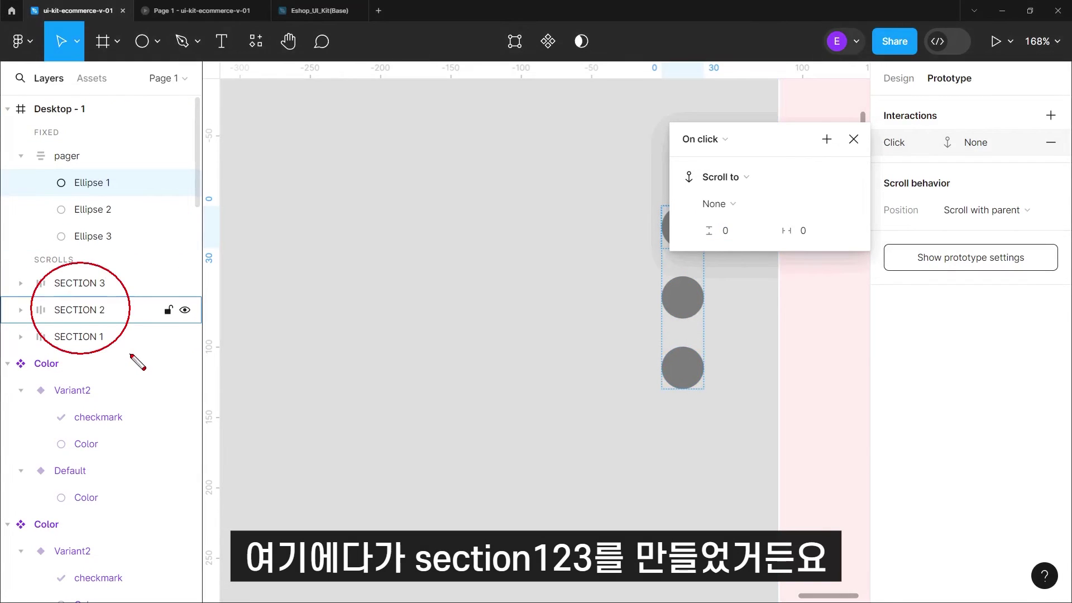
{"action": "left_click_drag", "start_coordinate": [693, 198], "coordinate": [774, 217]}
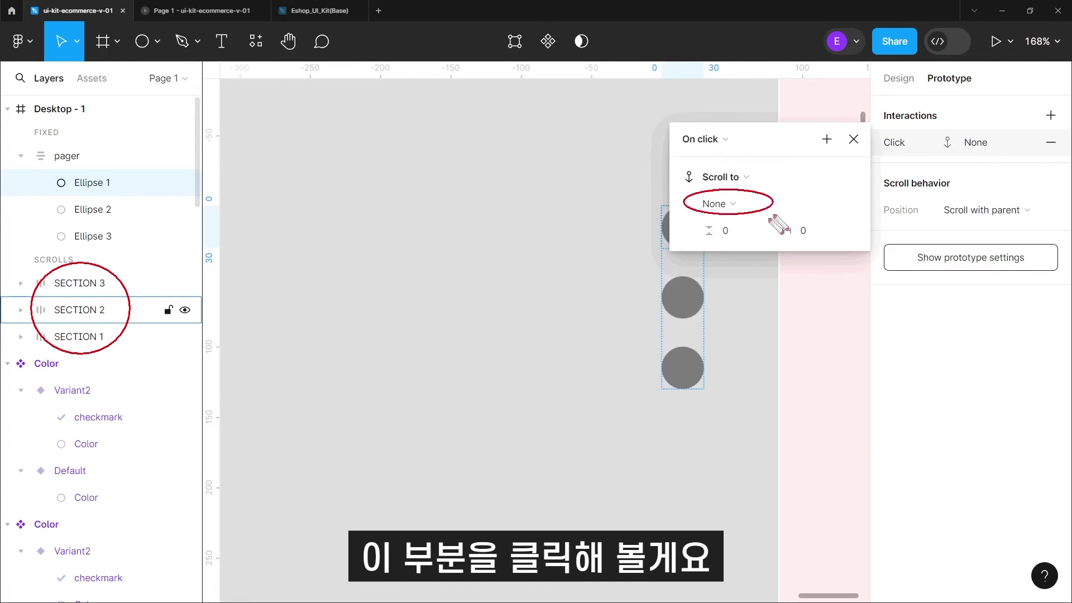
{"action": "left_click", "coordinate": [733, 205]}
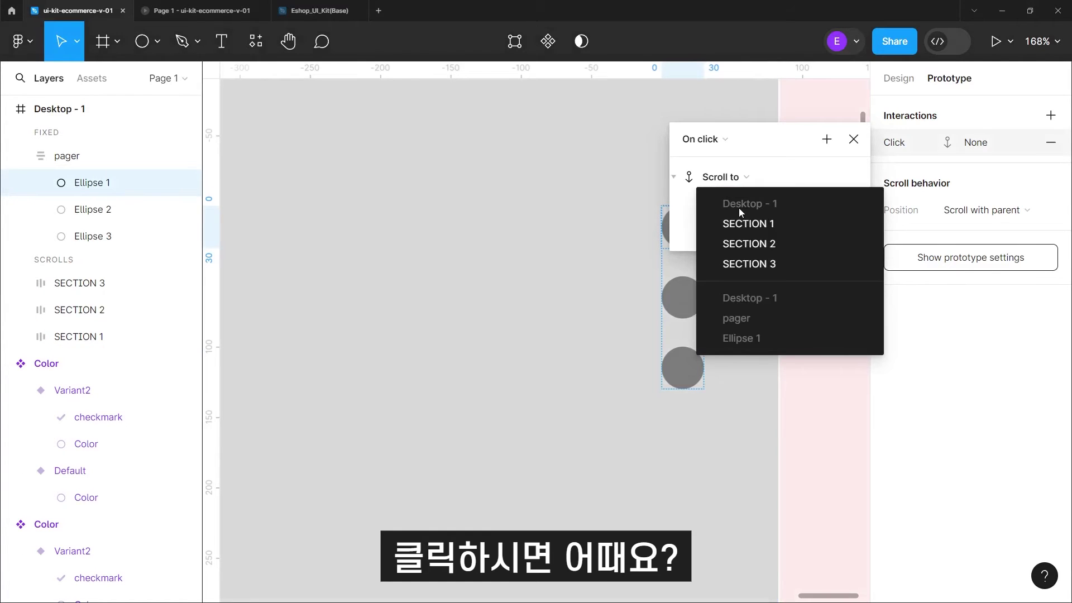
{"action": "left_click", "coordinate": [764, 225]}
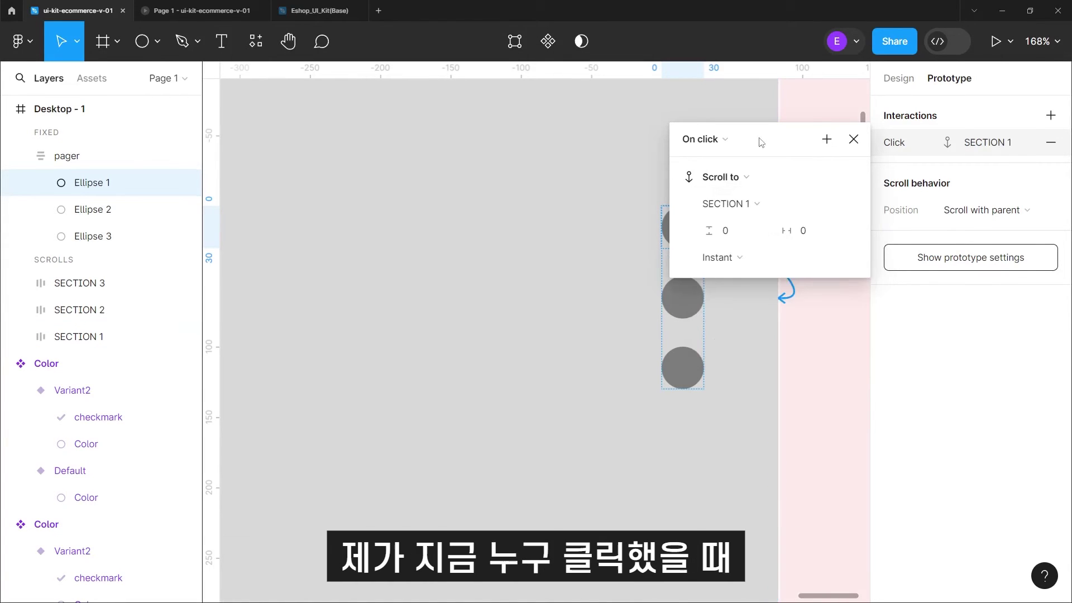
{"action": "left_click_drag", "start_coordinate": [762, 137], "coordinate": [932, 199]}
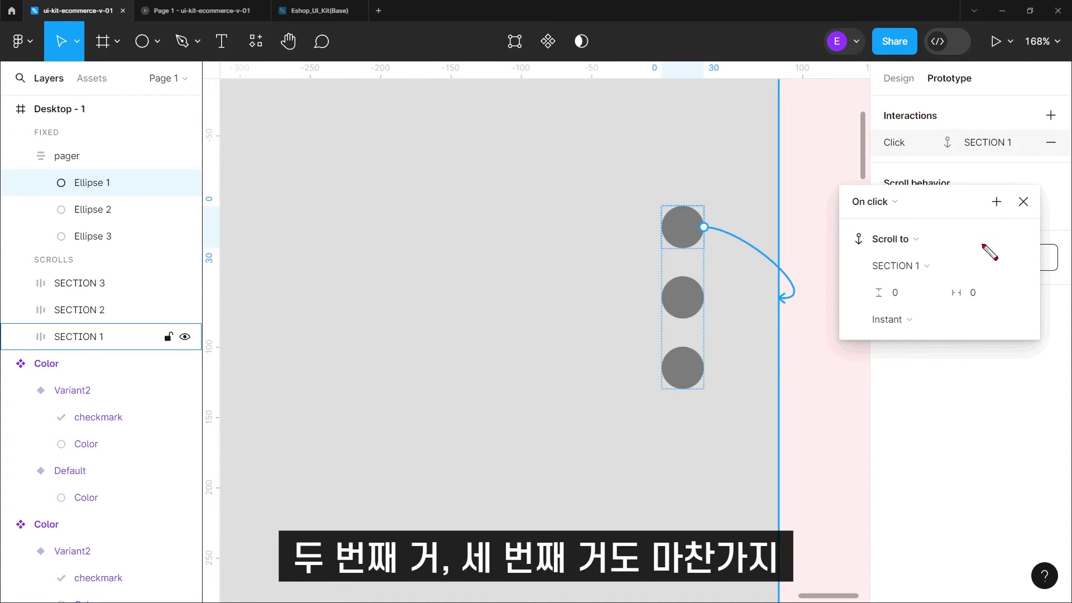
Give the second pager dot an On click interaction that scrolls to SECTION 2.
{"action": "left_click", "coordinate": [1023, 202]}
{"action": "left_click", "coordinate": [682, 296]}
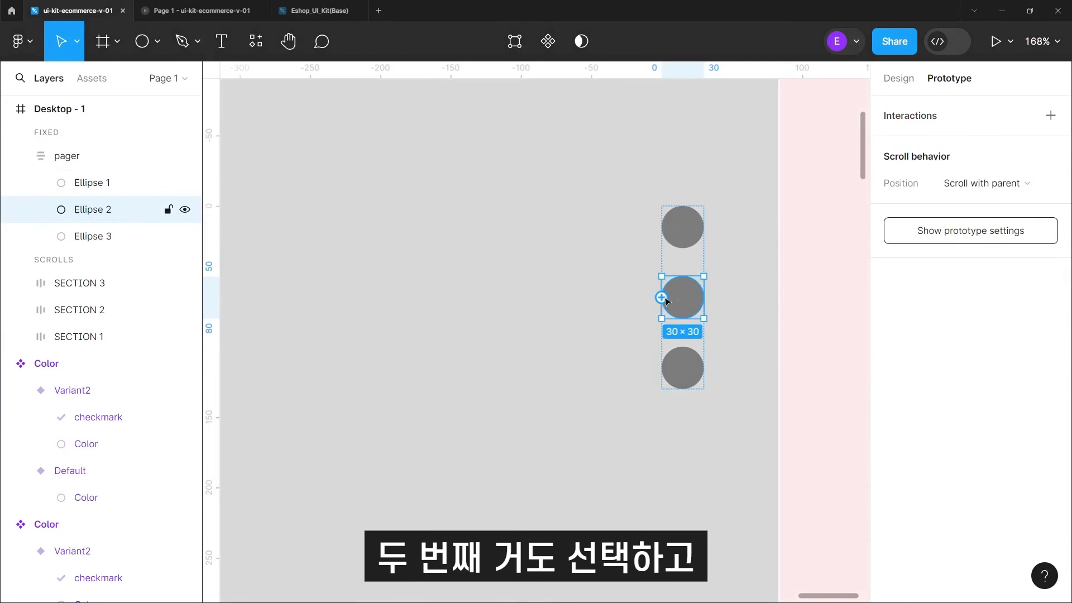
{"action": "left_click", "coordinate": [1051, 115]}
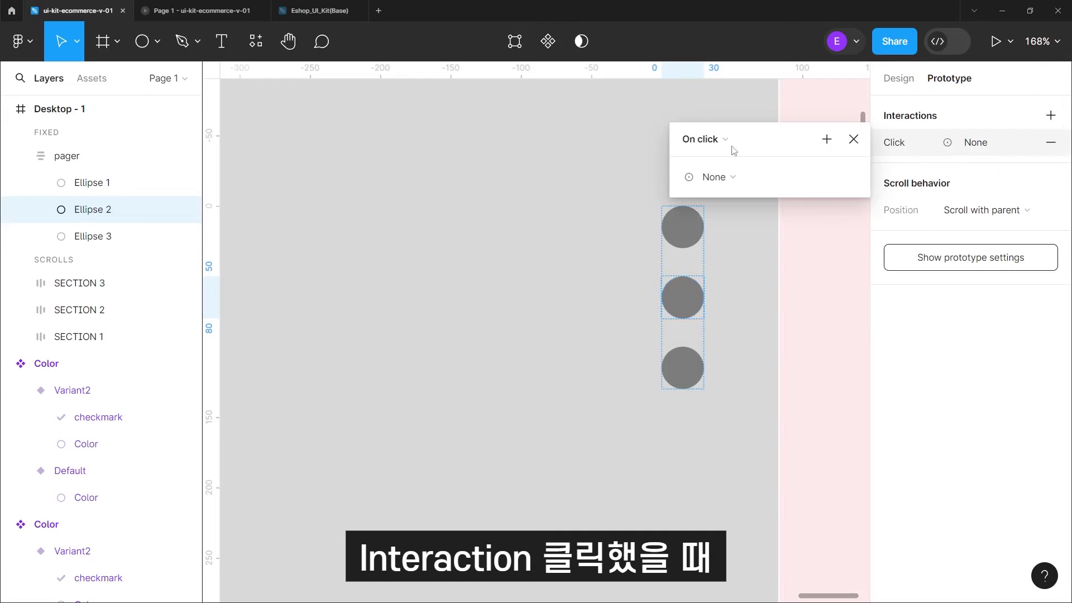
{"action": "left_click", "coordinate": [724, 182]}
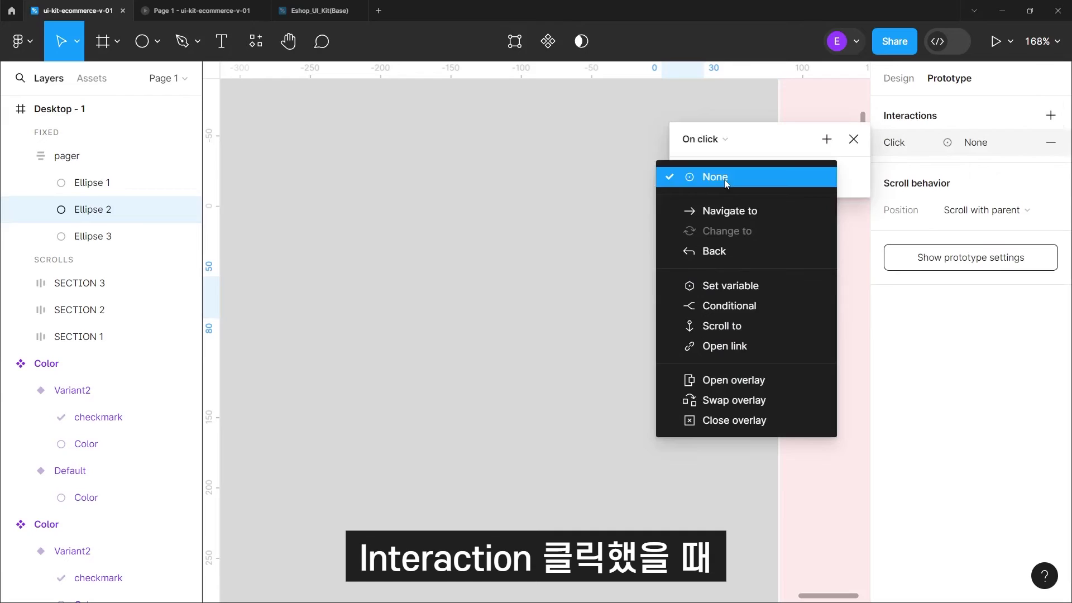
{"action": "left_click", "coordinate": [744, 325]}
{"action": "left_click", "coordinate": [745, 215]}
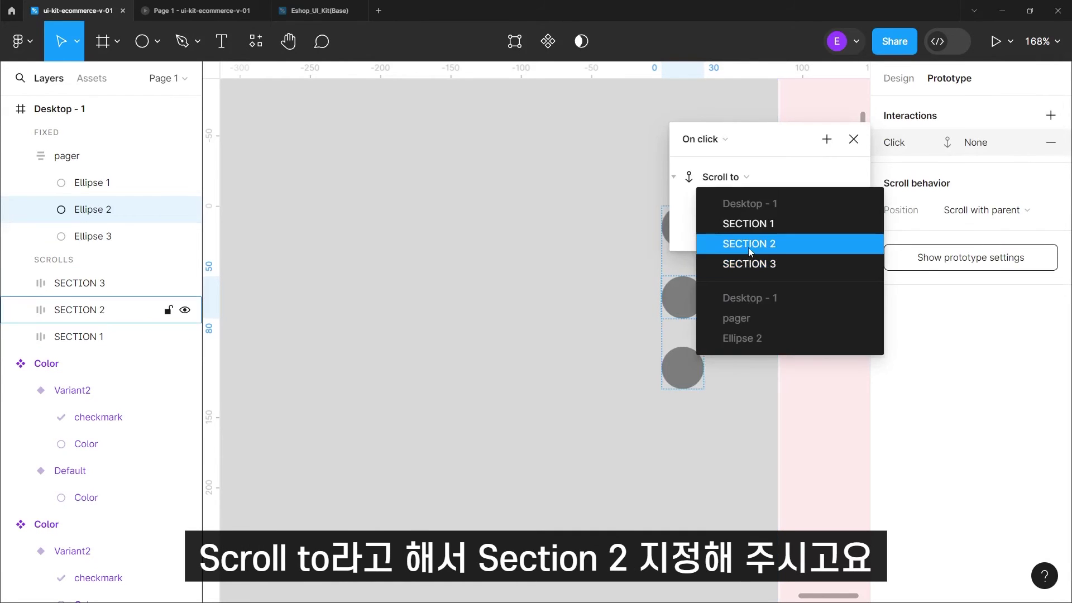
{"action": "left_click", "coordinate": [748, 242]}
Give the third pager dot an On click interaction that scrolls to SECTION 3.
{"action": "left_click", "coordinate": [694, 370]}
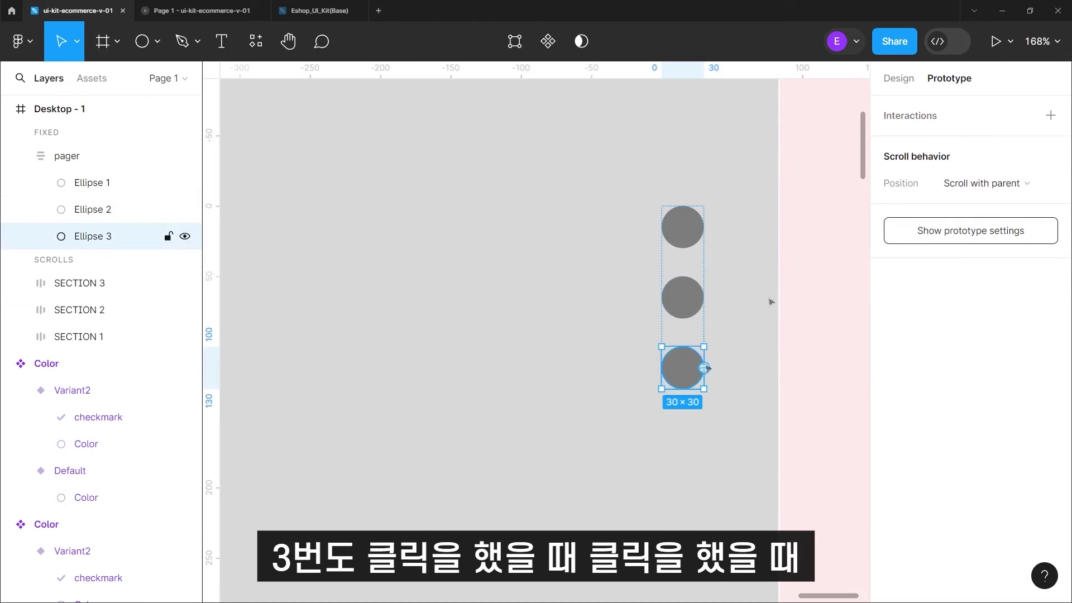
{"action": "left_click", "coordinate": [1051, 115]}
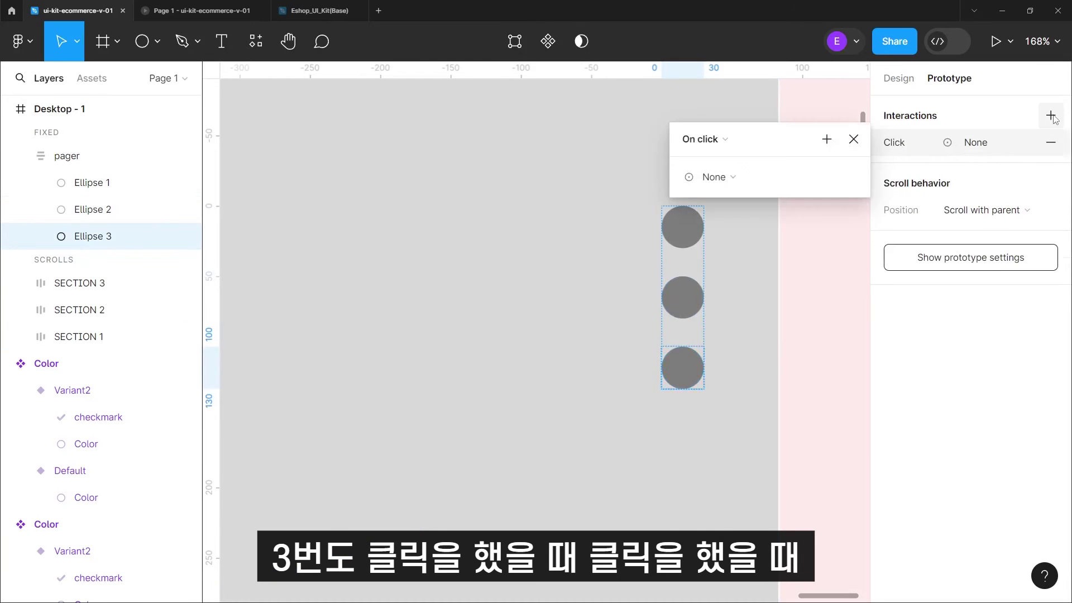
{"action": "left_click", "coordinate": [715, 176]}
{"action": "left_click", "coordinate": [732, 316]}
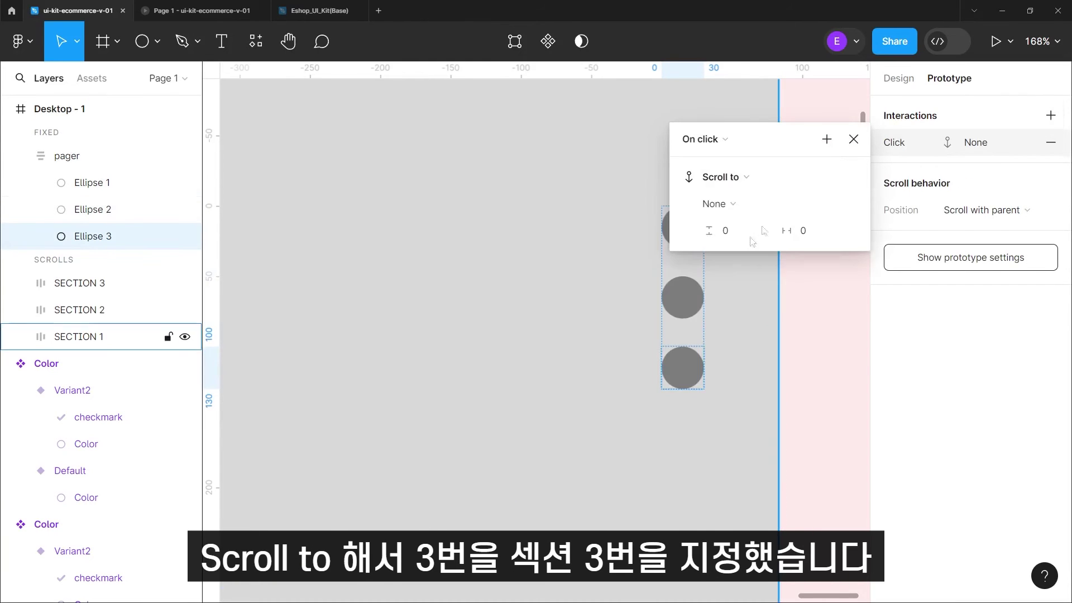
{"action": "left_click", "coordinate": [726, 205]}
{"action": "left_click", "coordinate": [768, 263]}
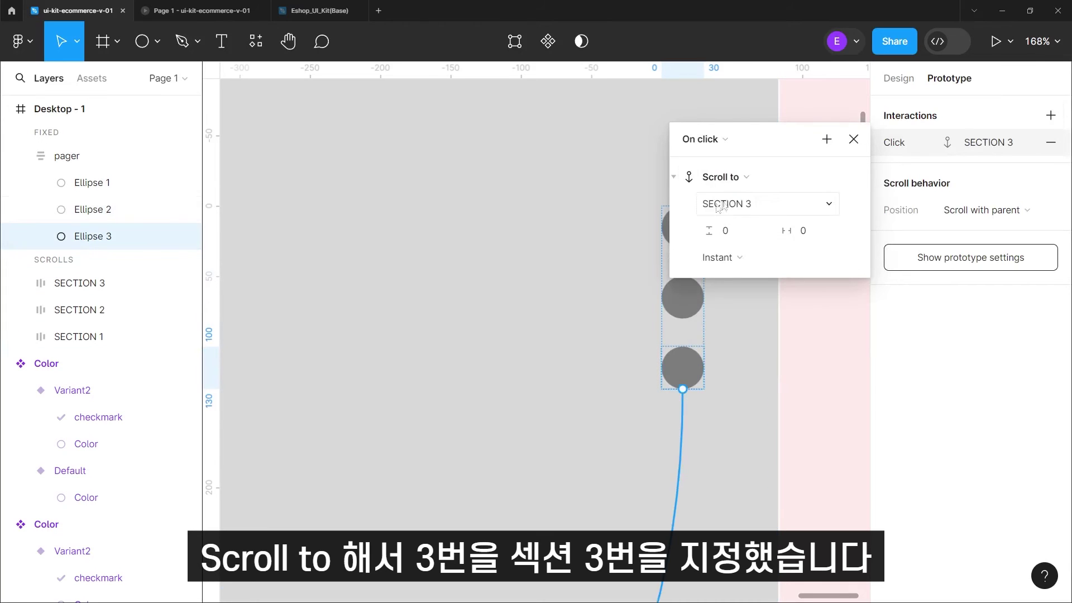
{"action": "left_click", "coordinate": [854, 139]}
{"action": "left_click", "coordinate": [828, 268]}
Present the Desktop - 1 frame as a prototype, scaled to fit width.
{"action": "scroll", "coordinate": [829, 268], "scroll_direction": "down", "scroll_amount": 10}
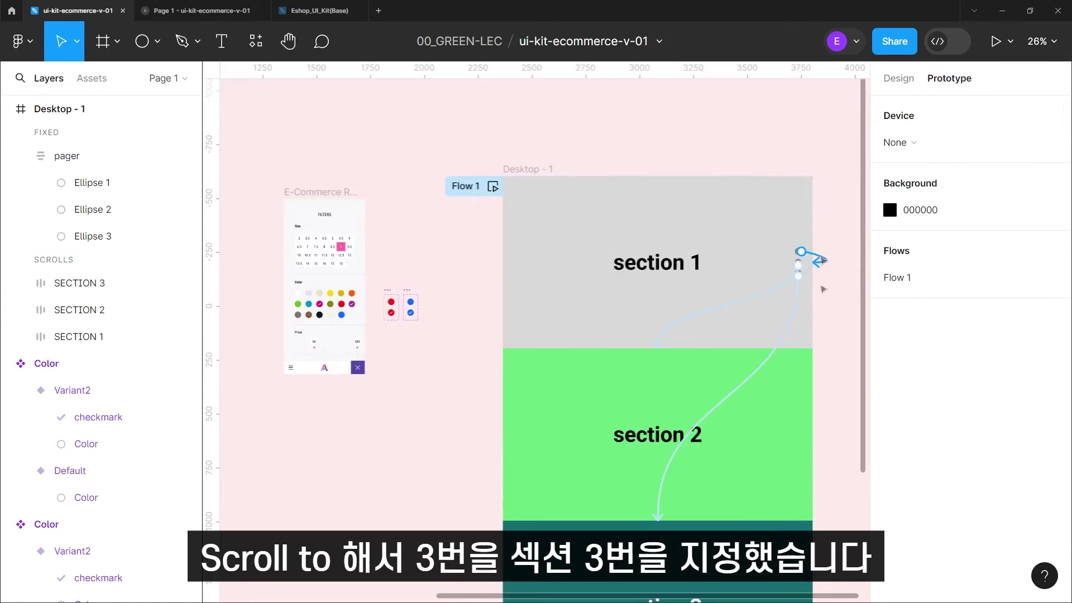
{"action": "left_click_drag", "start_coordinate": [836, 354], "coordinate": [789, 286]}
{"action": "scroll", "coordinate": [802, 316], "scroll_direction": "down", "scroll_amount": 2}
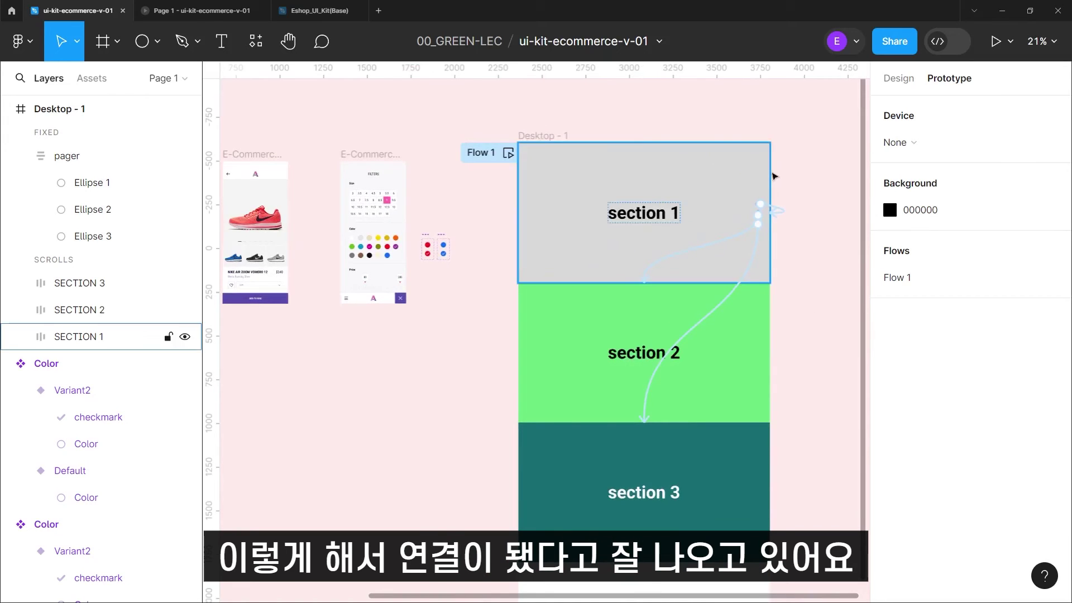
{"action": "left_click", "coordinate": [542, 136]}
{"action": "left_click_drag", "start_coordinate": [536, 107], "coordinate": [583, 145]}
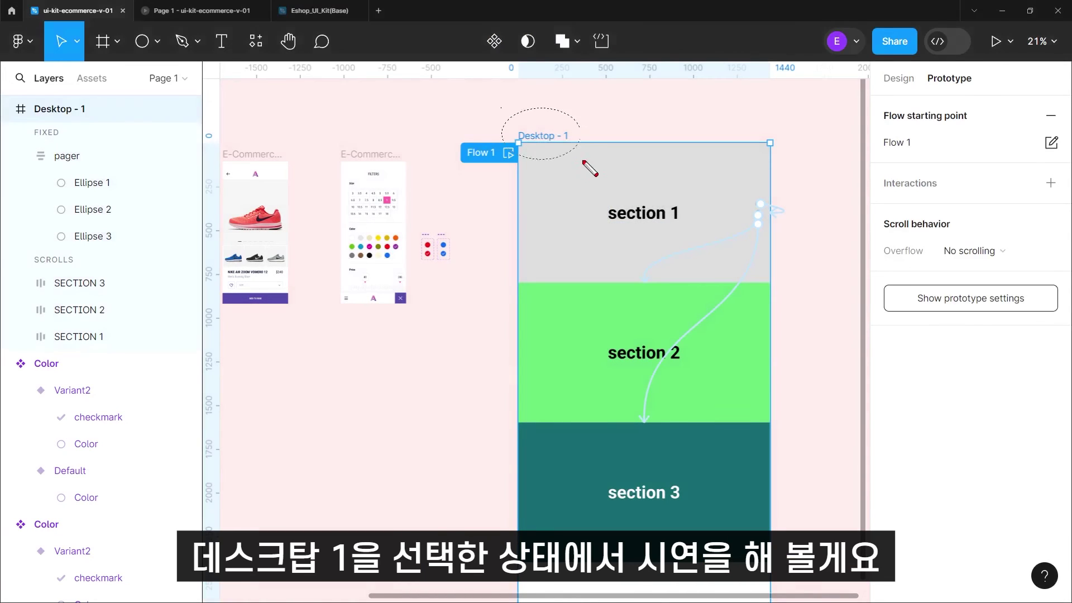
{"action": "left_click_drag", "start_coordinate": [1005, 31], "coordinate": [1002, 51]}
{"action": "left_click", "coordinate": [995, 40]}
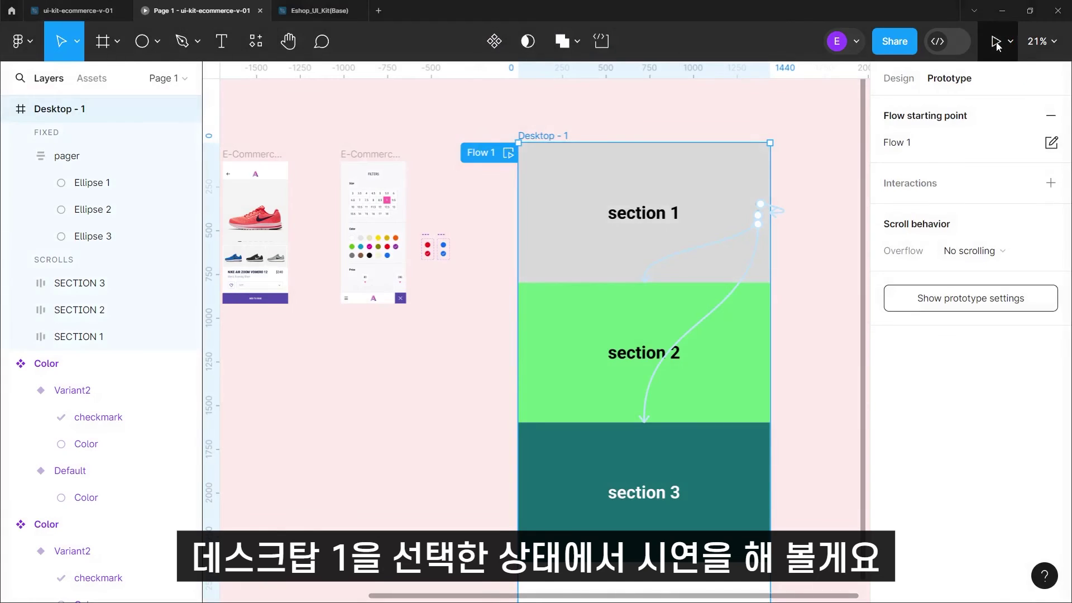
{"action": "left_click", "coordinate": [1014, 43]}
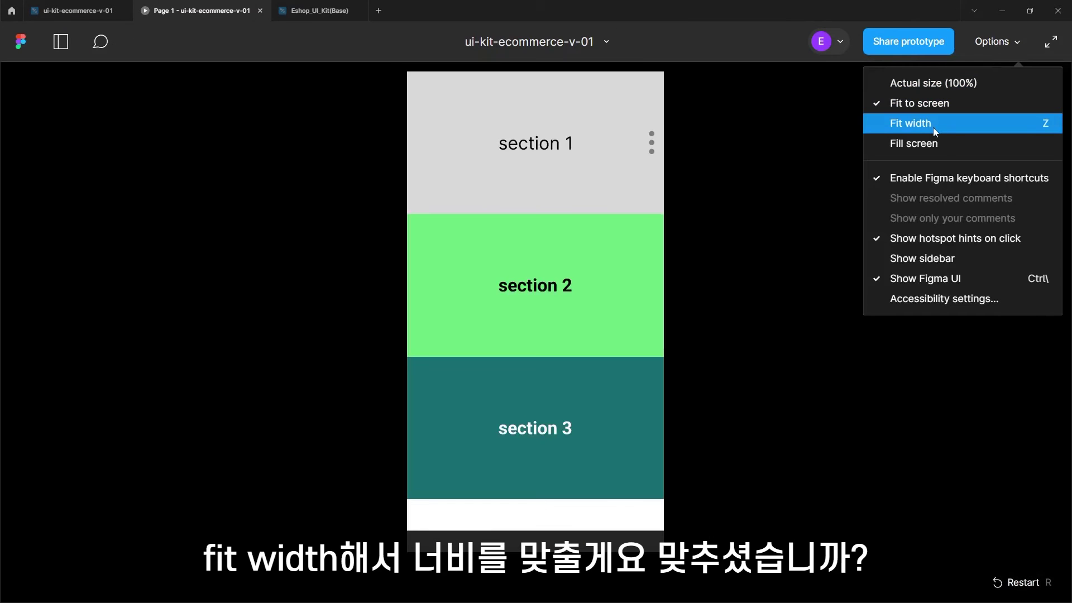
{"action": "left_click", "coordinate": [930, 125]}
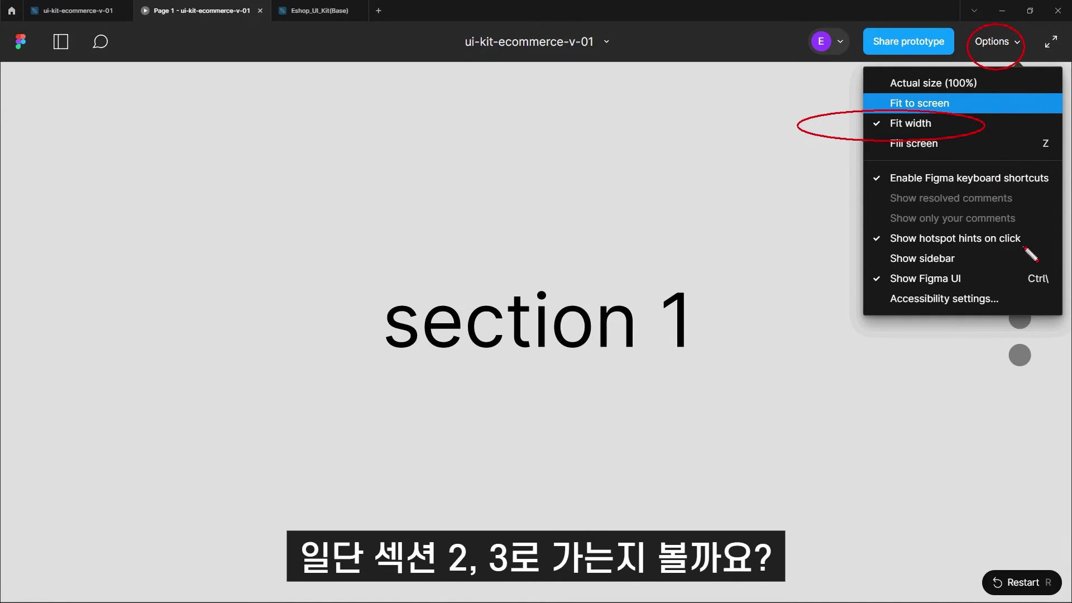
Jump to sections 2 and 3 via the pager dots and compare with the fullPage.js site.
{"action": "left_click", "coordinate": [1019, 318]}
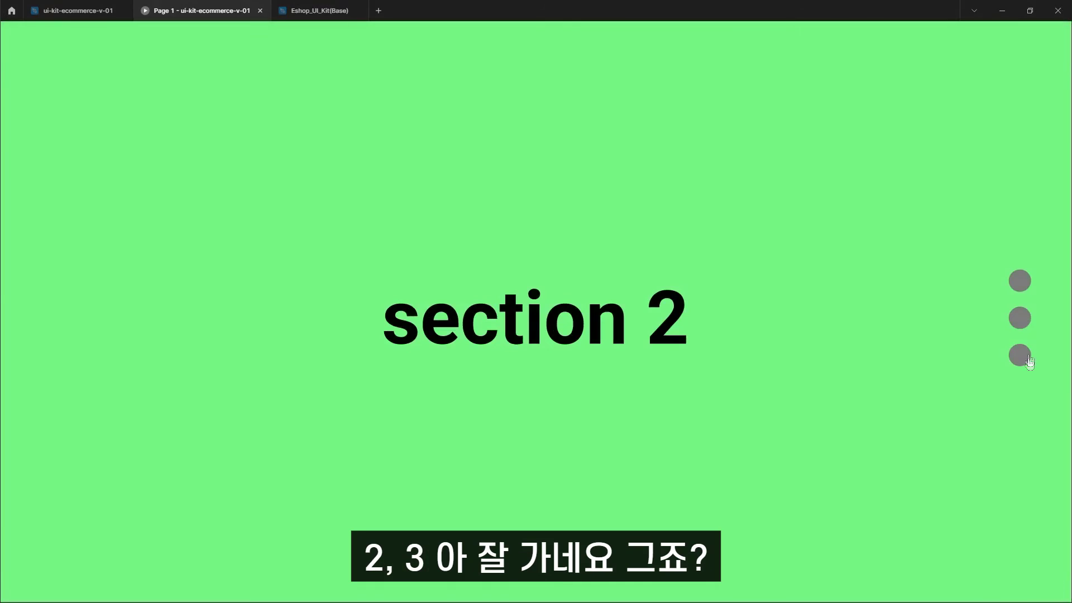
{"action": "left_click", "coordinate": [1020, 358]}
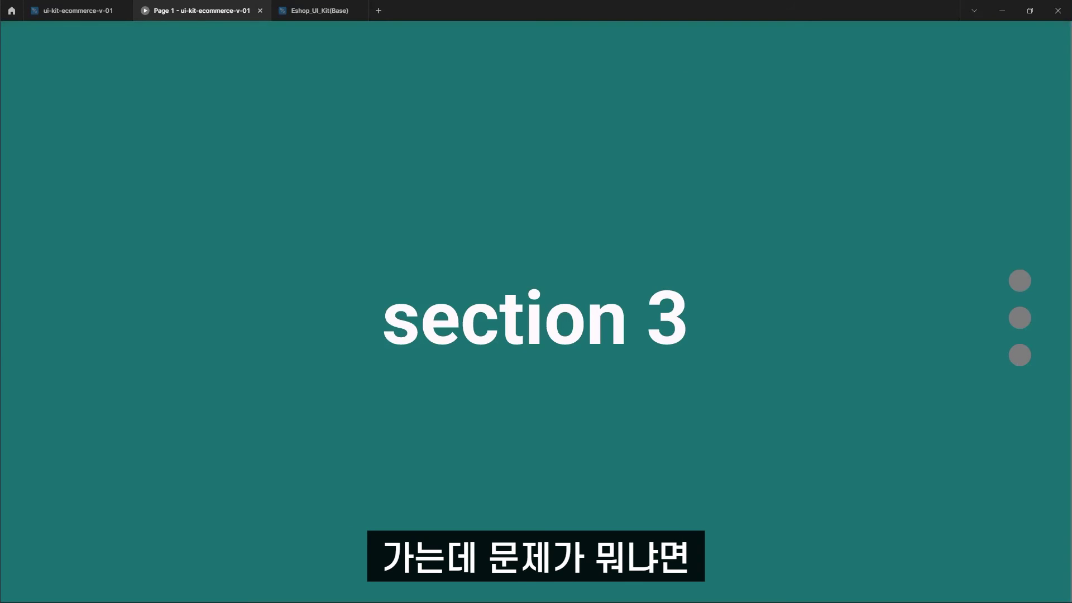
{"action": "key", "text": "alt+Tab"}
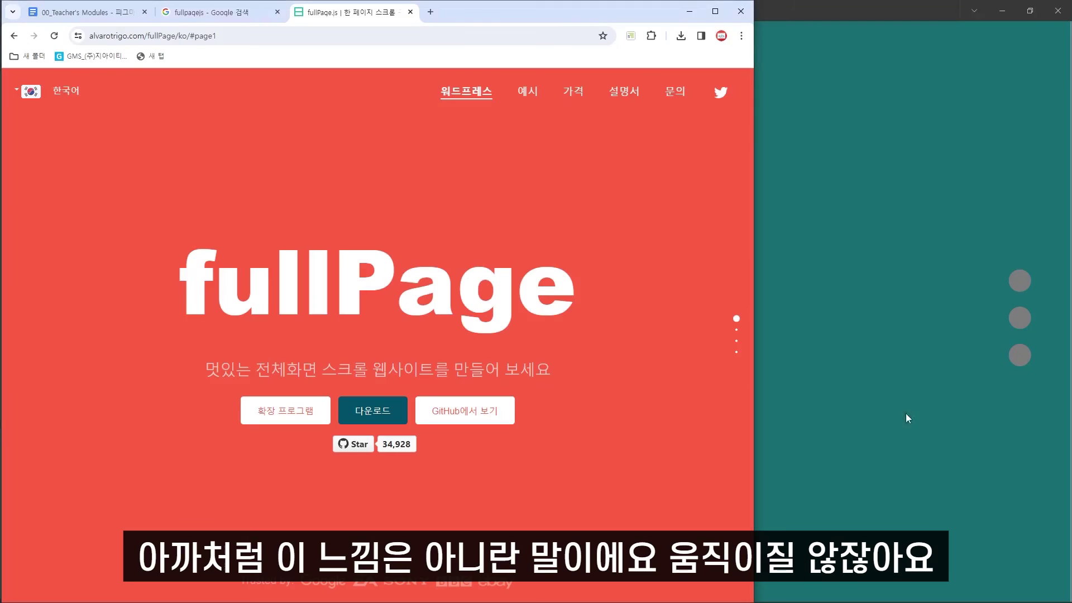
{"action": "left_click", "coordinate": [737, 331]}
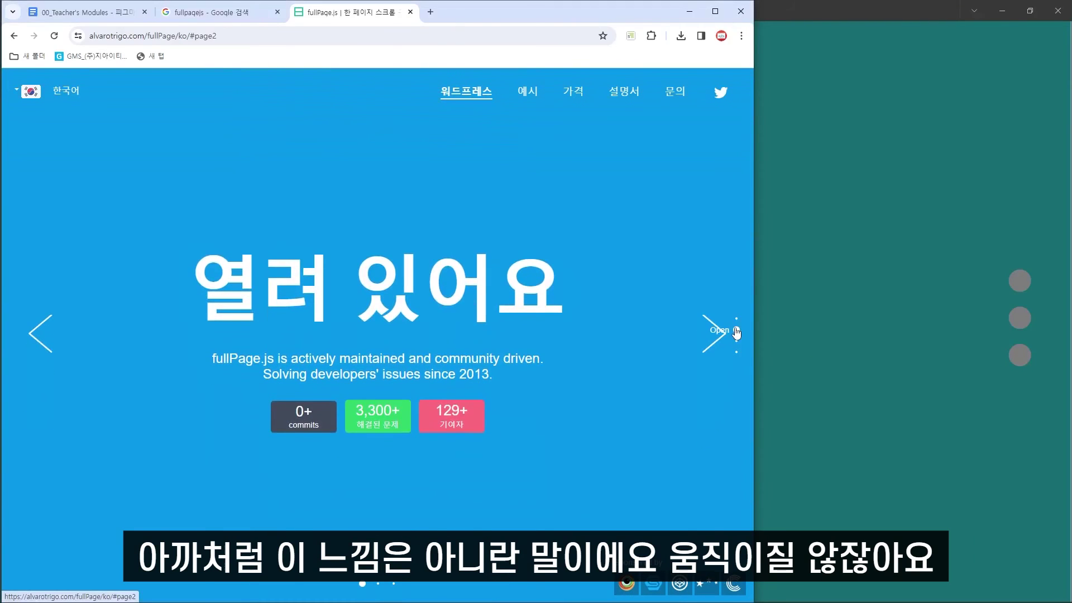
{"action": "left_click", "coordinate": [688, 11]}
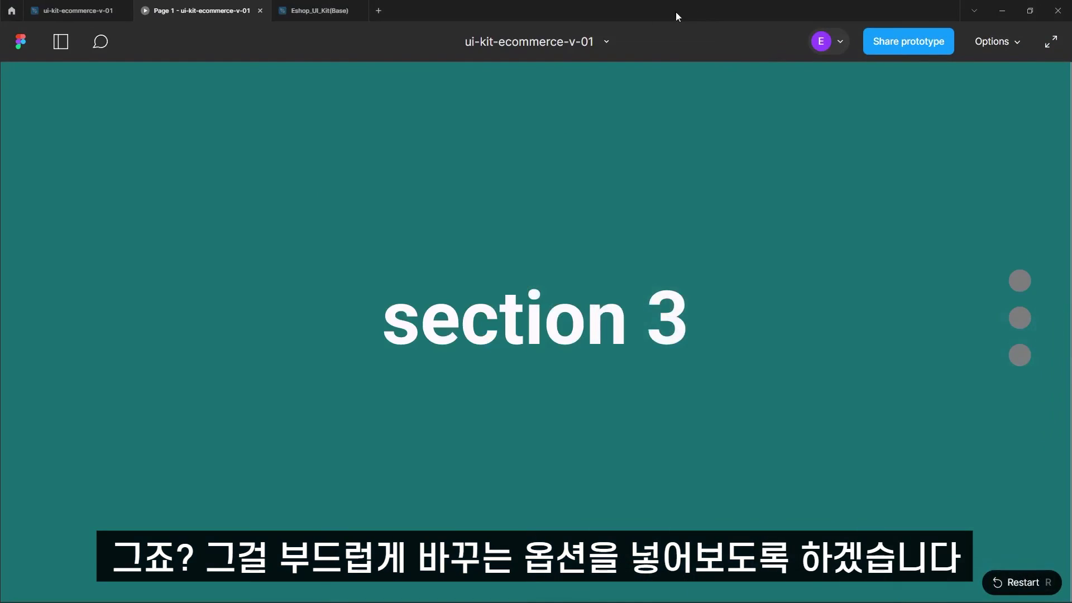
Switch the first dot's SECTION 1 scroll from Instant to Animate with Ease out, 300ms.
{"action": "left_click", "coordinate": [78, 11]}
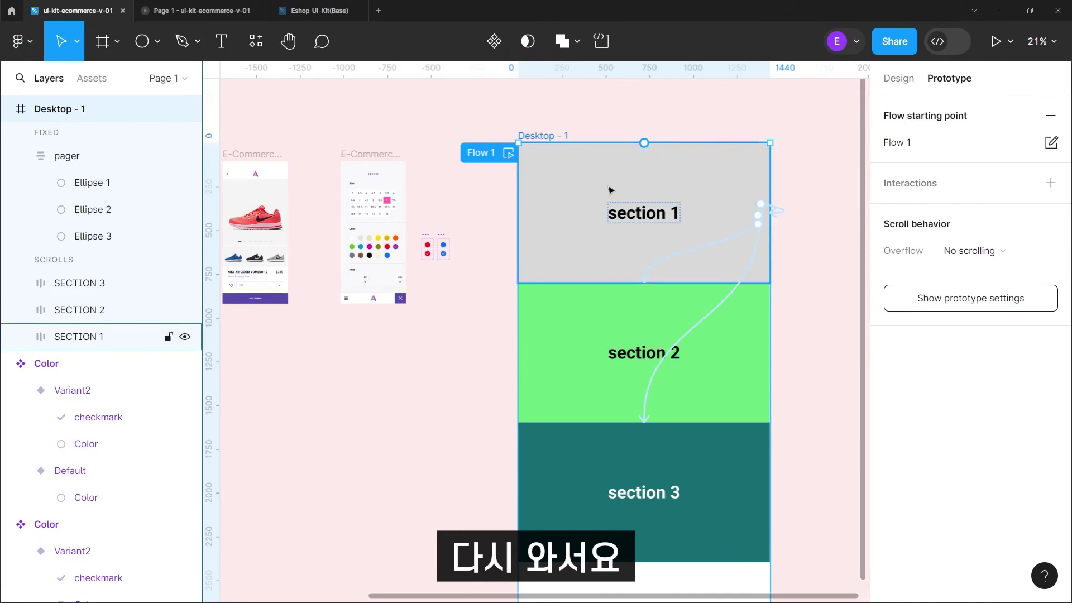
{"action": "left_click", "coordinate": [781, 215]}
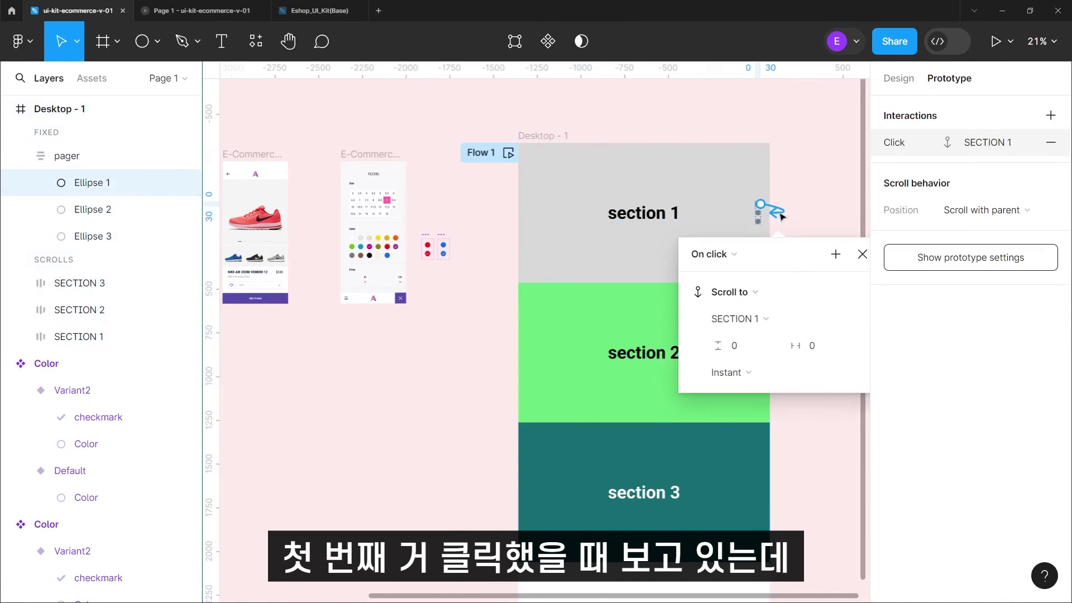
{"action": "left_click", "coordinate": [752, 376]}
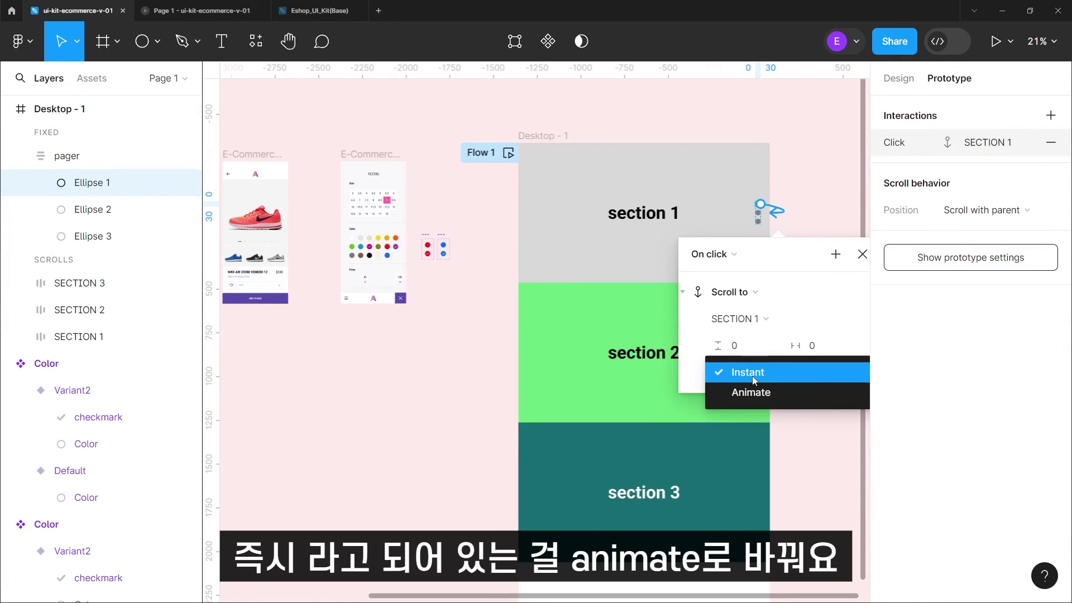
{"action": "left_click", "coordinate": [765, 400]}
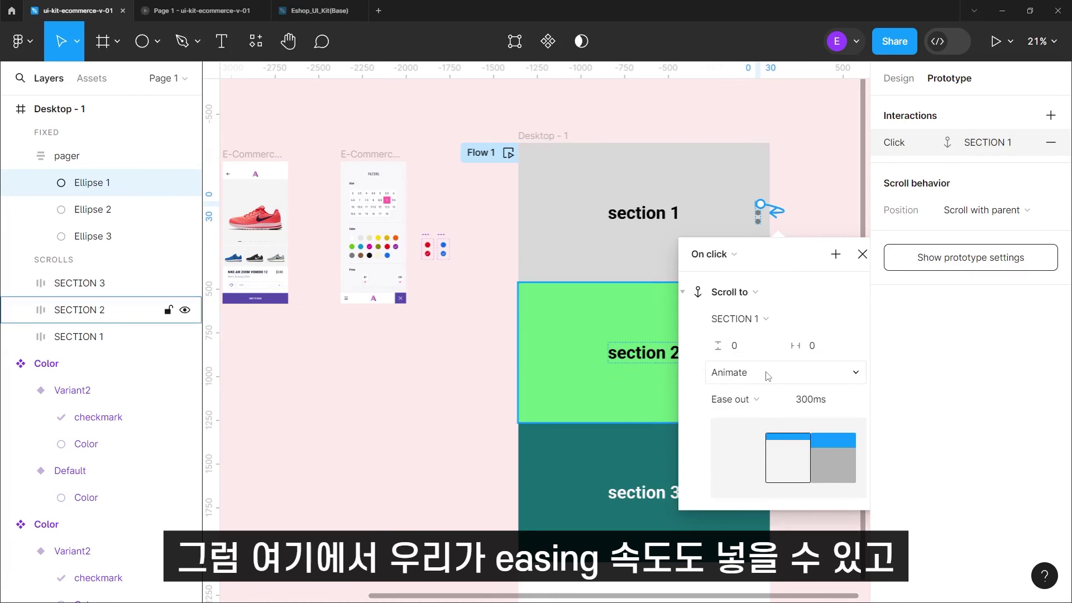
{"action": "left_click_drag", "start_coordinate": [738, 382], "coordinate": [762, 422]}
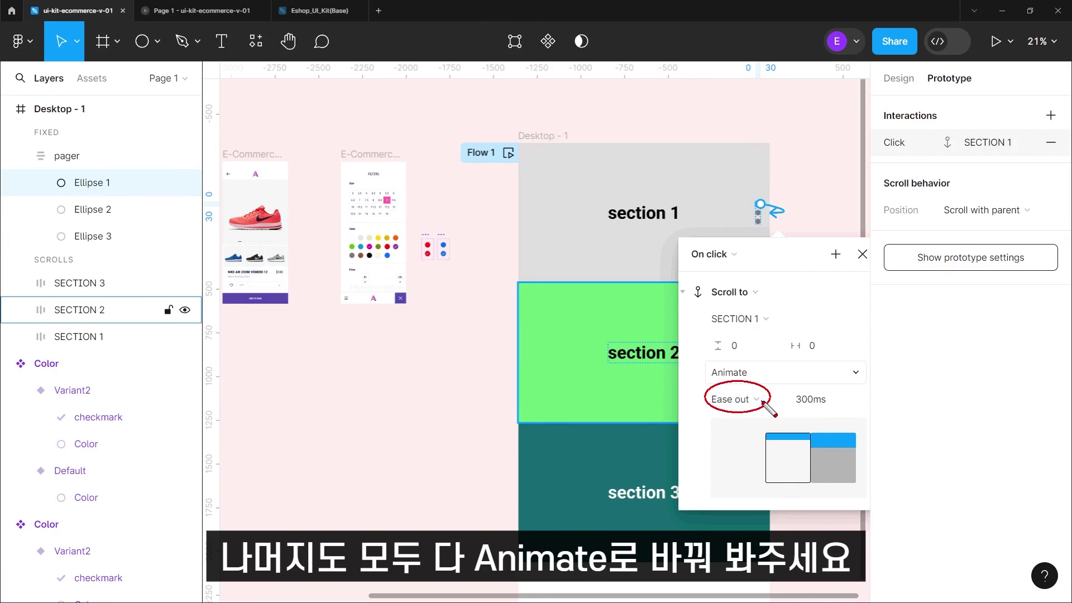
{"action": "left_click", "coordinate": [863, 255]}
{"action": "scroll", "coordinate": [760, 219], "scroll_direction": "up", "scroll_amount": 3}
Switch the second dot's SECTION 2 scroll transition from Instant to Animate.
{"action": "scroll", "coordinate": [804, 218], "scroll_direction": "up", "scroll_amount": 3}
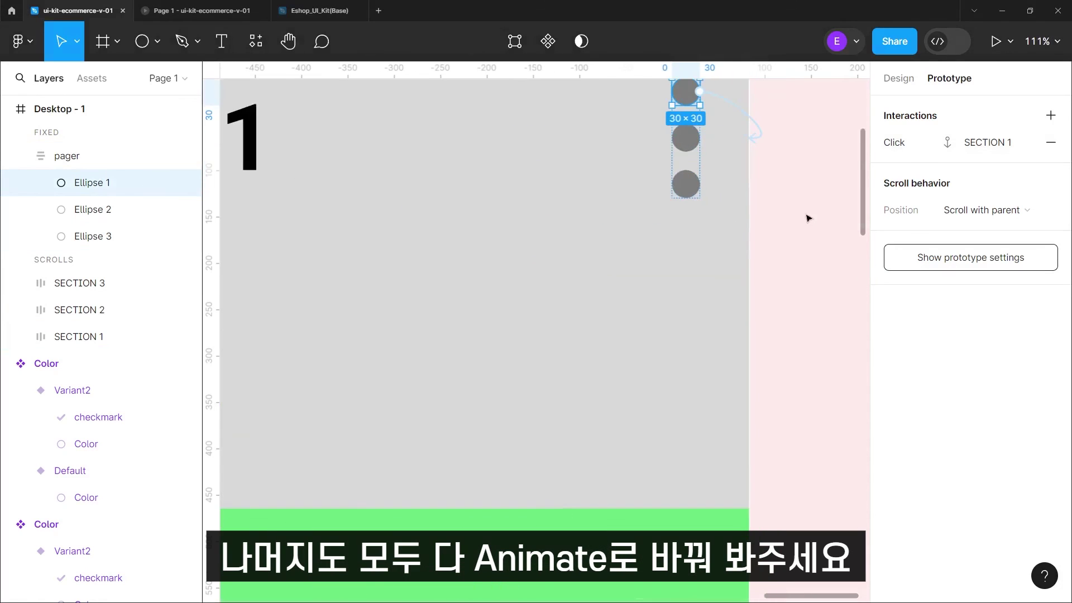
{"action": "left_click", "coordinate": [685, 138]}
{"action": "left_click", "coordinate": [894, 143]}
{"action": "left_click", "coordinate": [615, 378]}
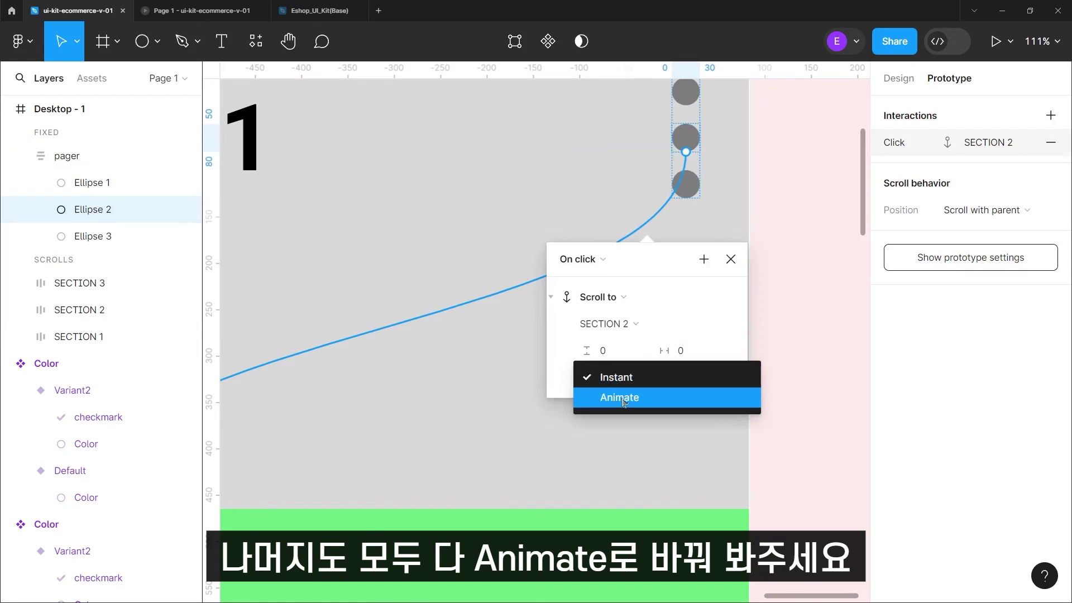
{"action": "left_click", "coordinate": [620, 397]}
{"action": "left_click", "coordinate": [731, 260]}
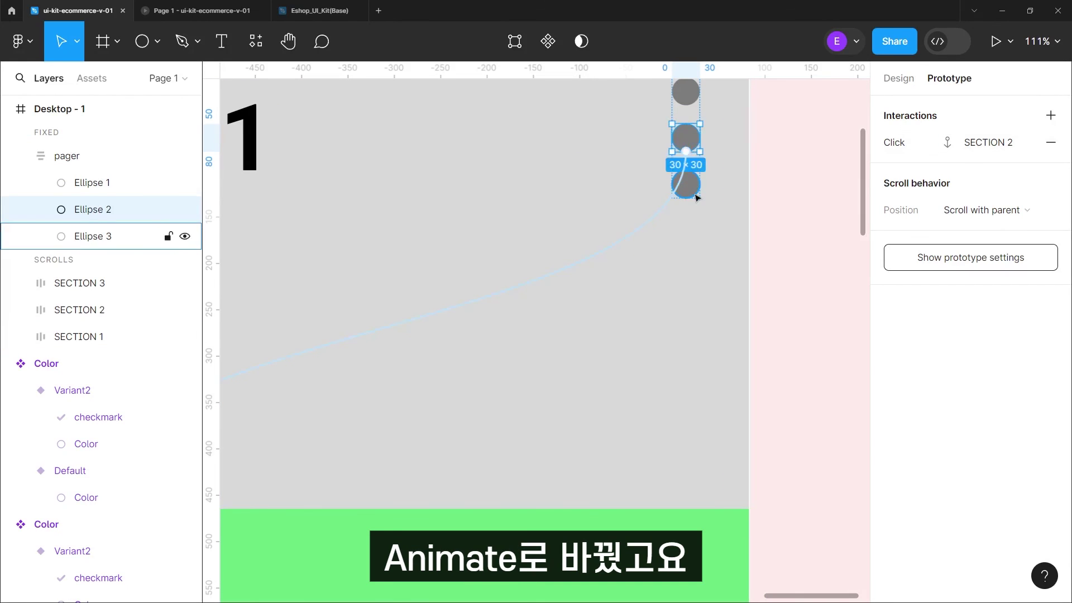
Switch the third dot's SECTION 3 scroll transition from Instant to Animate.
{"action": "left_click", "coordinate": [685, 185]}
{"action": "left_click", "coordinate": [677, 285]}
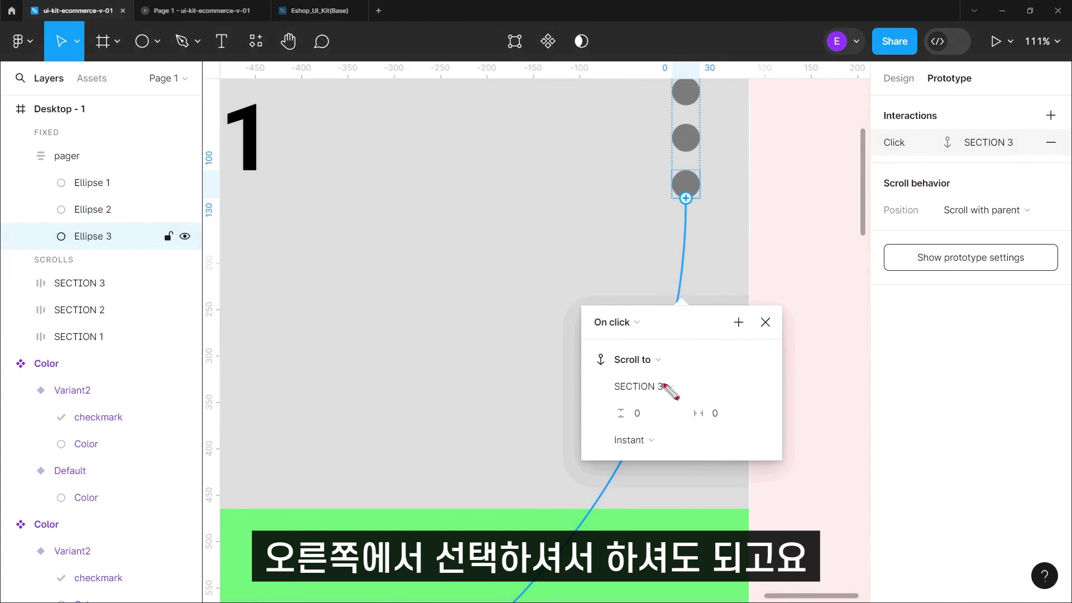
{"action": "left_click", "coordinate": [652, 440]}
{"action": "left_click", "coordinate": [653, 459]}
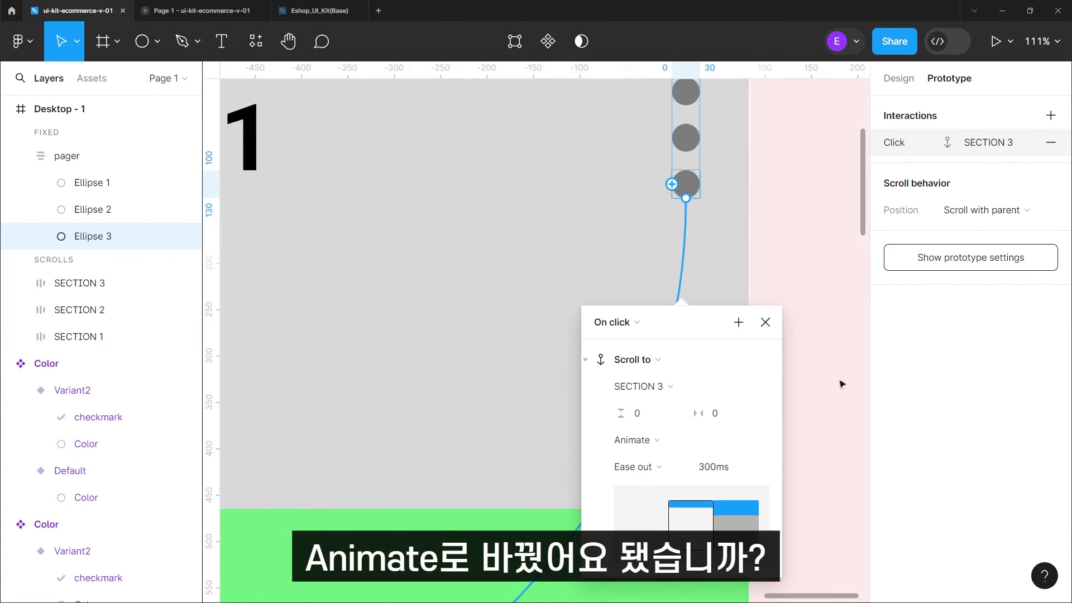
{"action": "left_click", "coordinate": [829, 384]}
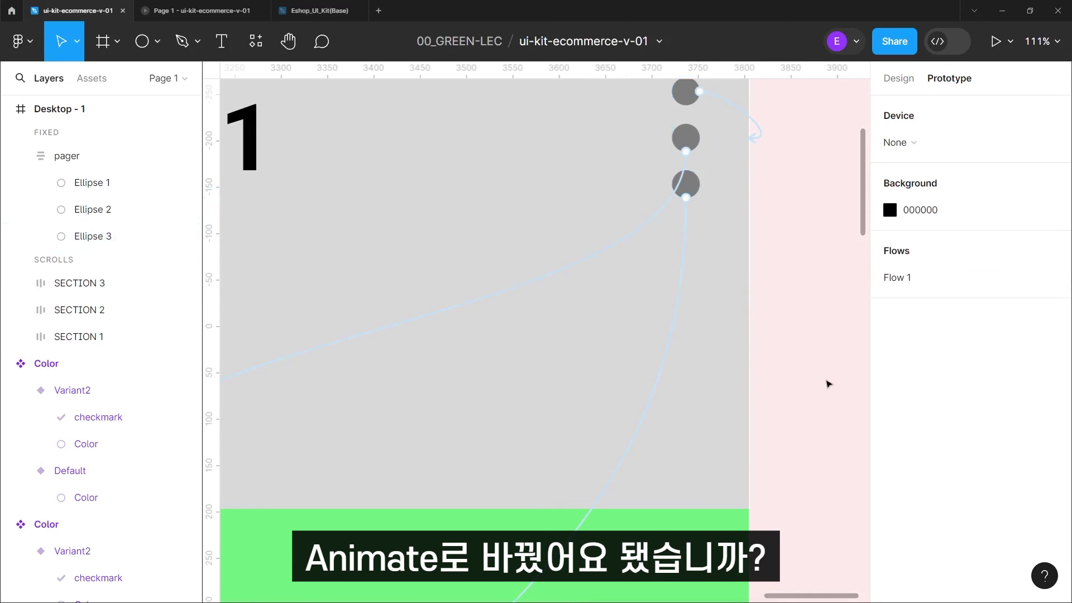
In the running prototype, test the animated scrolls between sections 1, 2 and 3 with the pager dots.
{"action": "left_click", "coordinate": [324, 14]}
{"action": "key", "text": "ctrl+shift+Tab"}
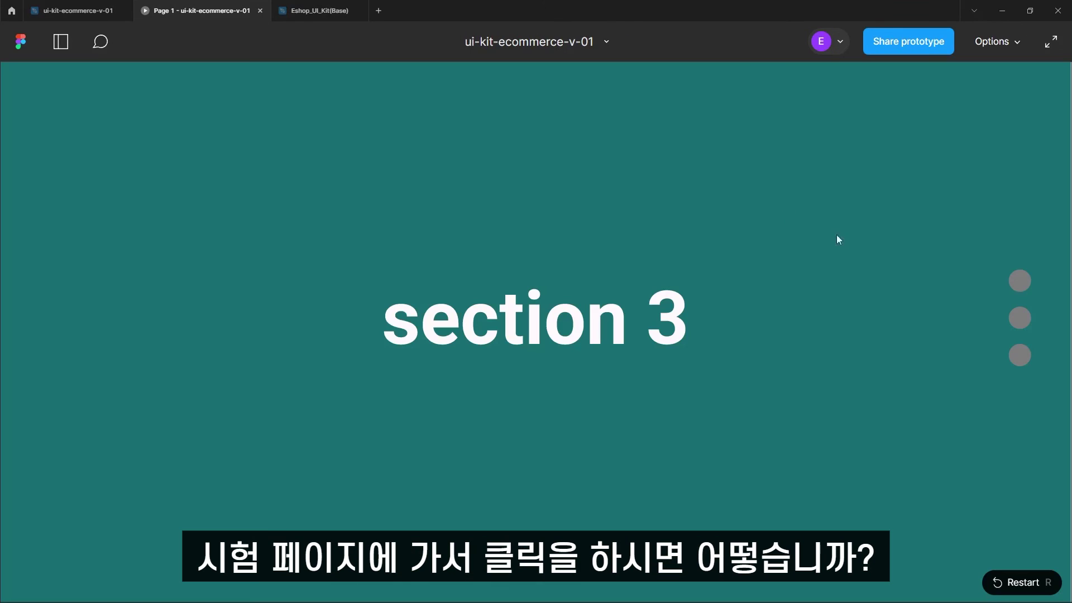
{"action": "left_click", "coordinate": [1017, 288]}
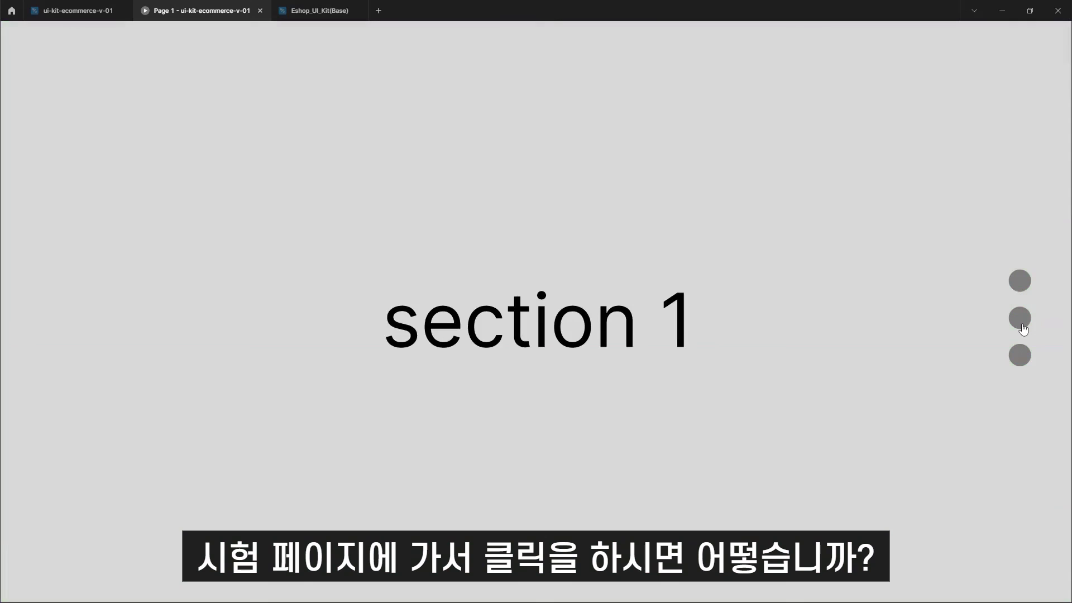
{"action": "left_click", "coordinate": [1021, 319]}
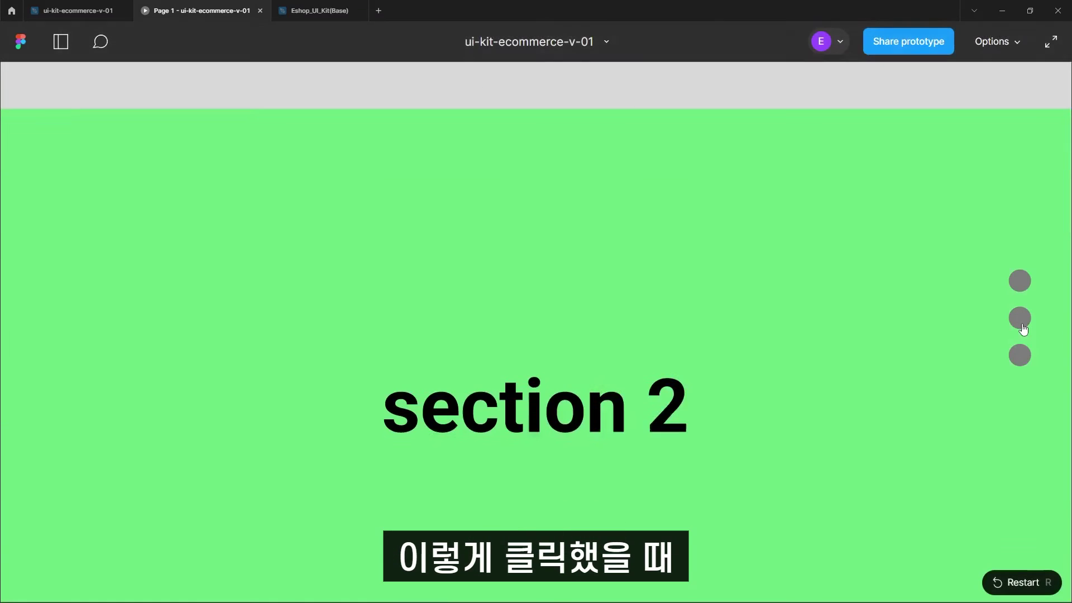
{"action": "left_click", "coordinate": [1025, 358]}
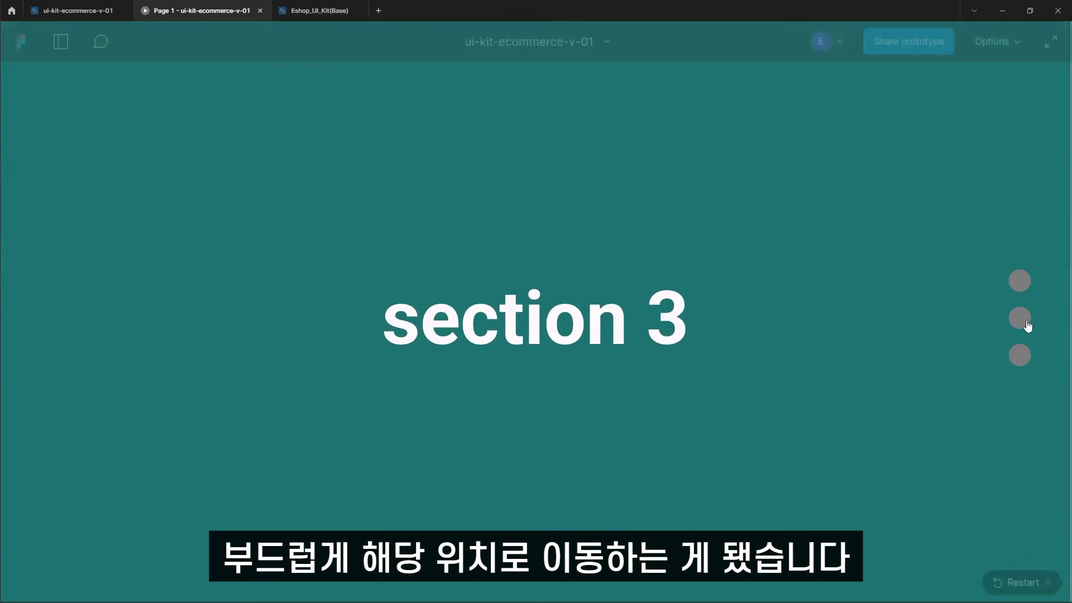
{"action": "left_click", "coordinate": [1022, 320]}
{"action": "left_click", "coordinate": [1020, 282]}
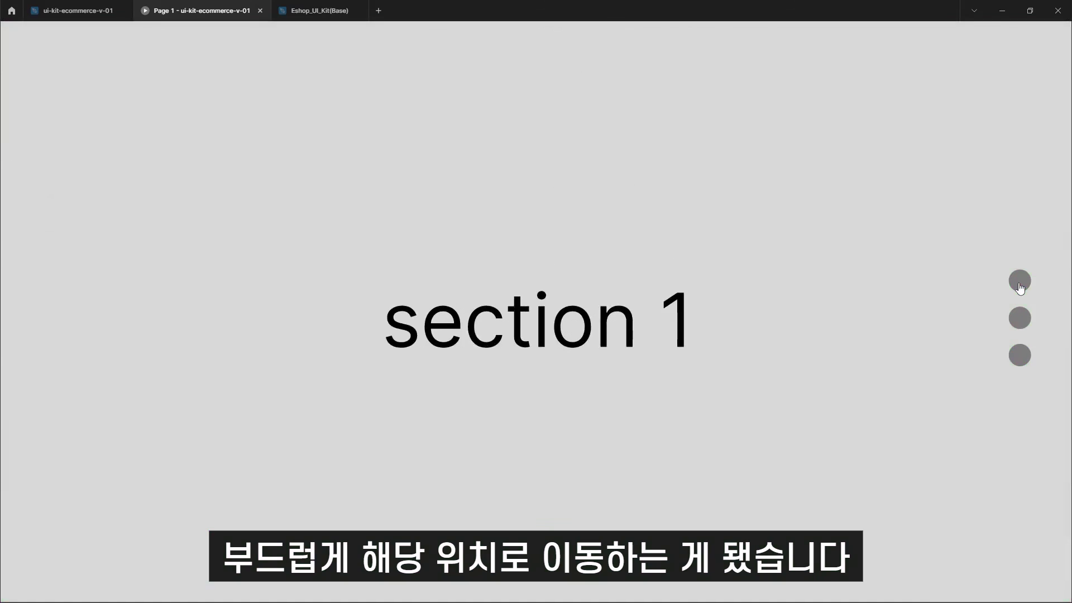